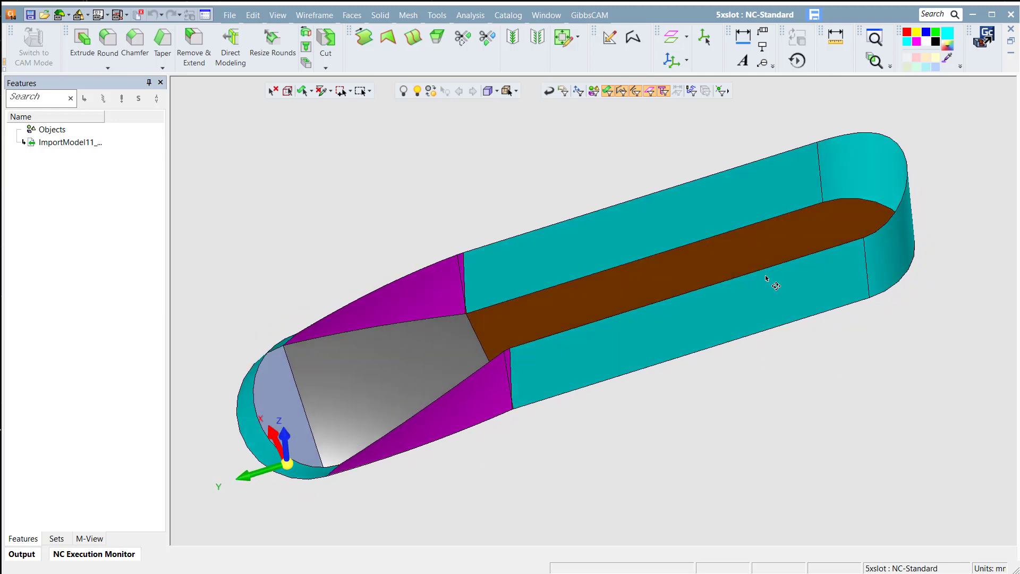
- Run a Direction Analysis on all faces of the slot model
left_click(472, 19)
left_click(532, 80)
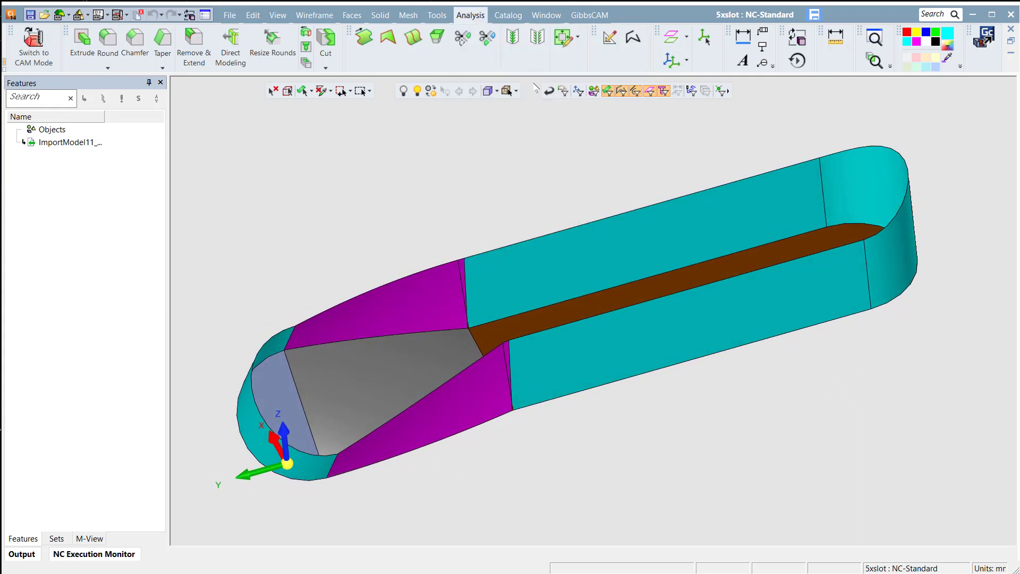
right_click_drag(573, 335, 388, 182, "ctrl")
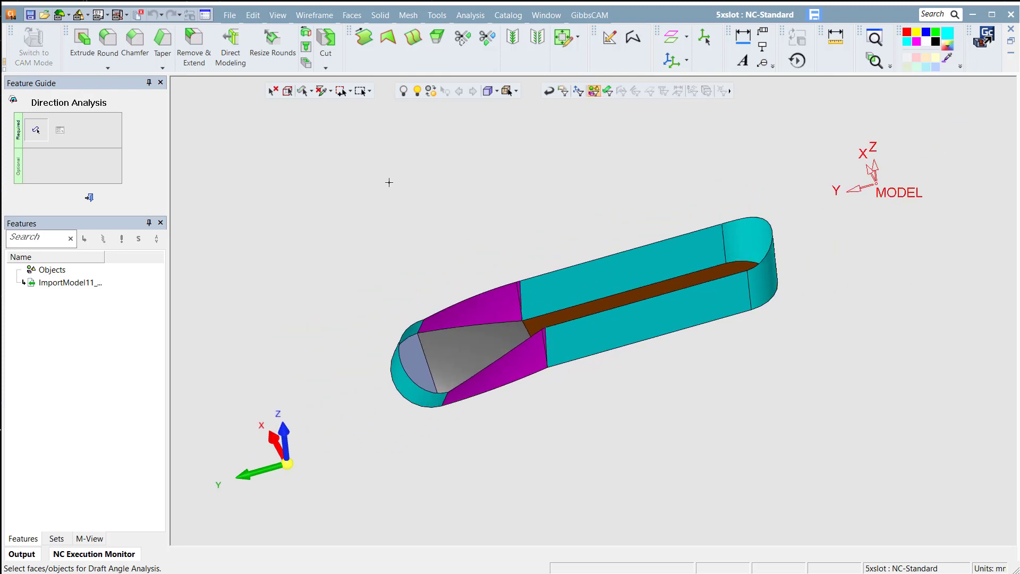
left_click_drag(330, 163, 808, 457)
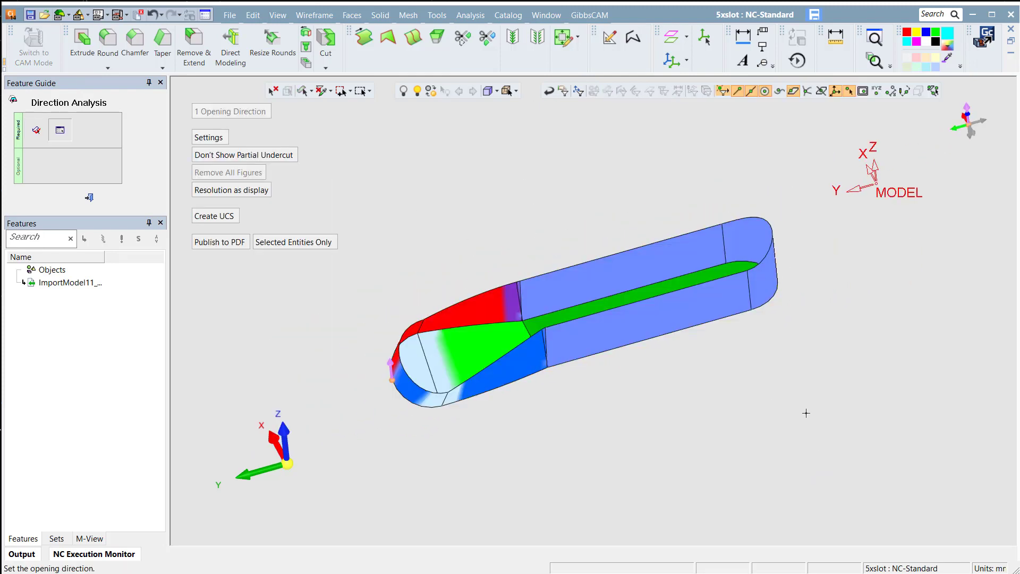
- Label the draft angles on the straight section's floor, its two long side walls and the adjoining rounded end wall
right_click_drag(832, 245, 911, 300, "ctrl")
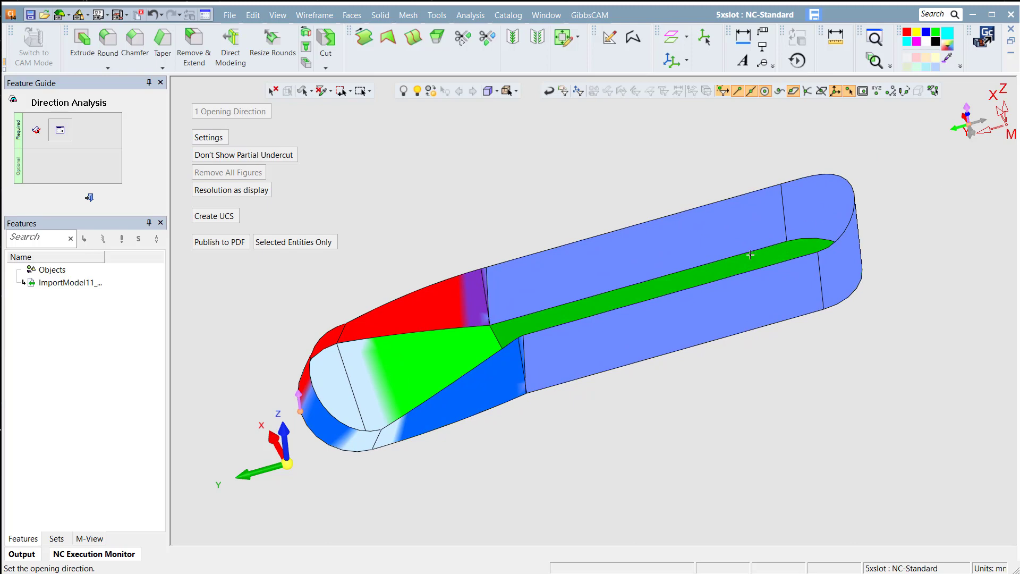
left_click_drag(763, 255, 751, 294, "ctrl")
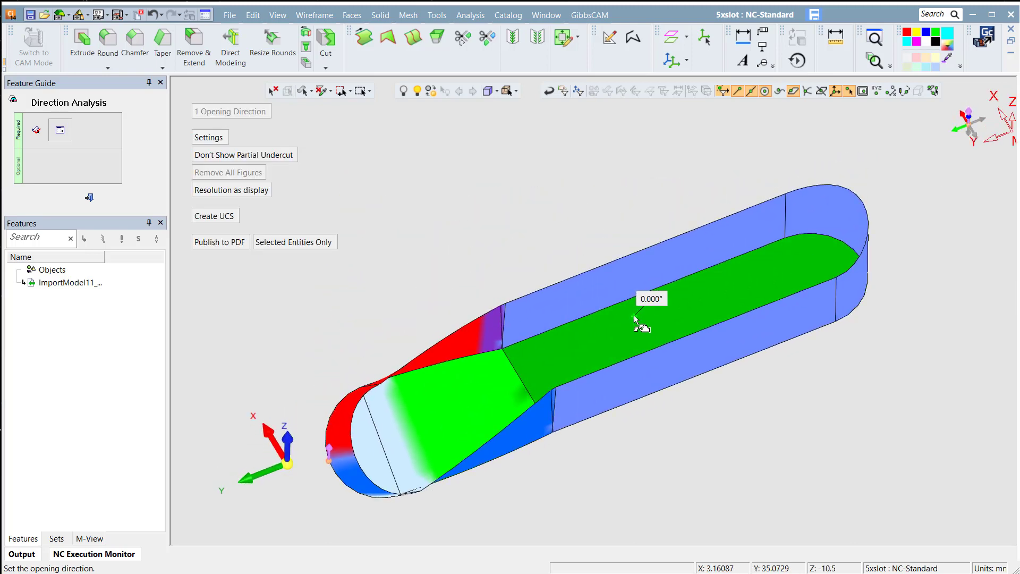
left_click(676, 314)
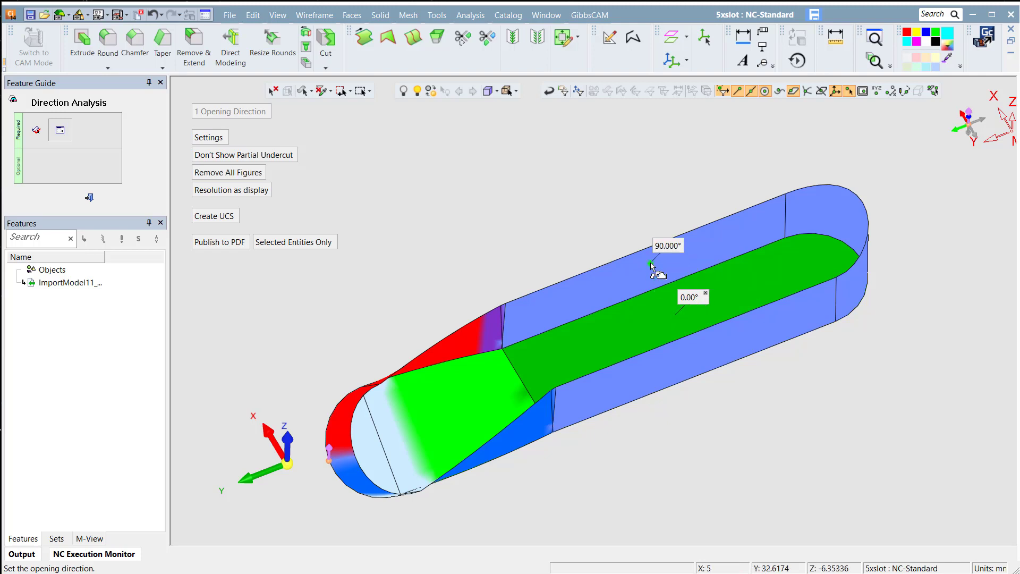
left_click(762, 229)
left_click(828, 211)
left_click(853, 286)
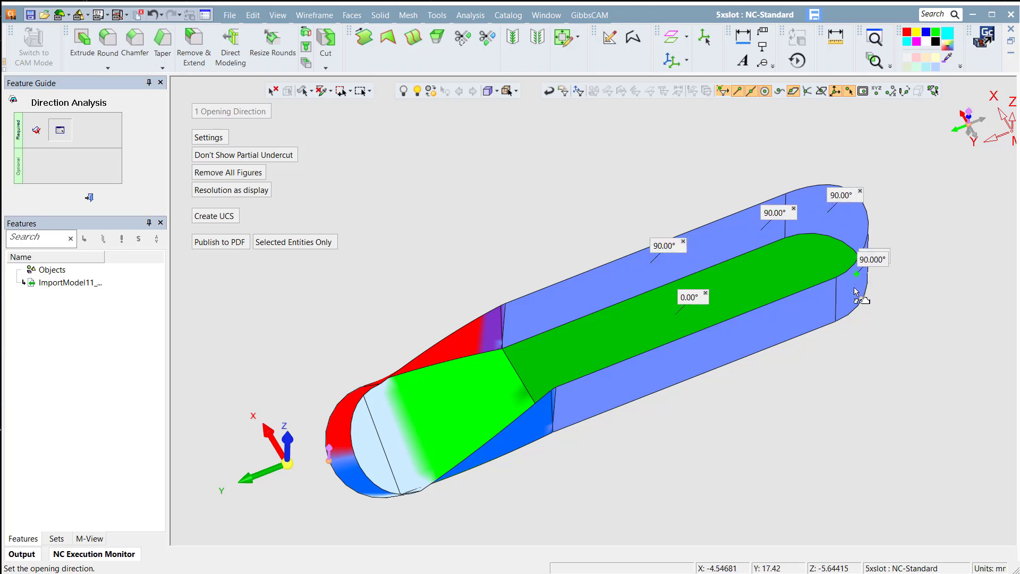
left_click(809, 302)
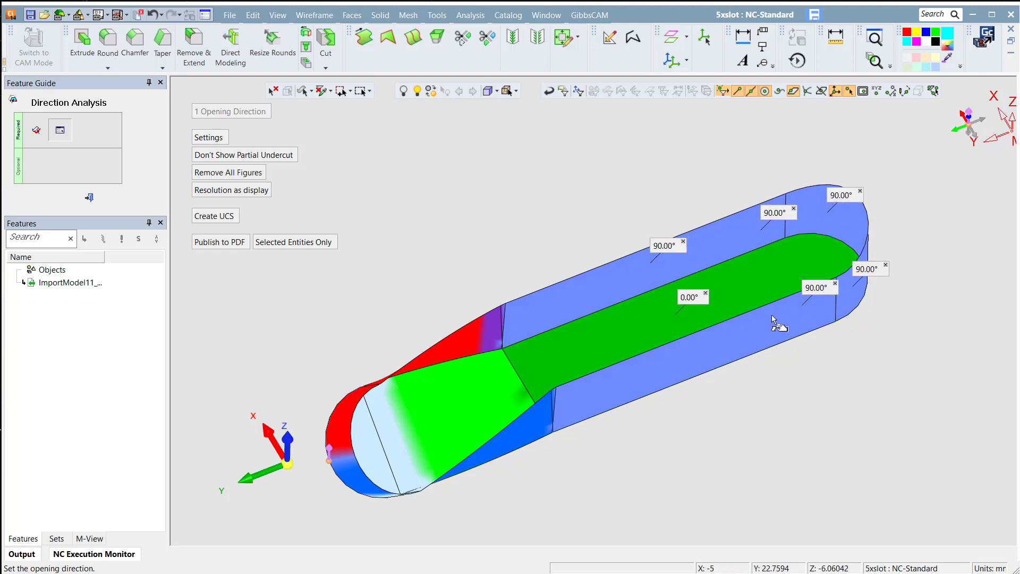
left_click(661, 373)
- Examine the draft colours on the straight and twisted walls from the side and from above
mouse_move(754, 323)
middle_mouse_down()
mouse_move(751, 377)
mouse_move(750, 297)
mouse_move(759, 316)
mouse_move(753, 307)
middle_mouse_up()
middle_click_drag(466, 246, 506, 174)
middle_click_drag(527, 311, 359, 317)
middle_click_drag(428, 314, 594, 257)
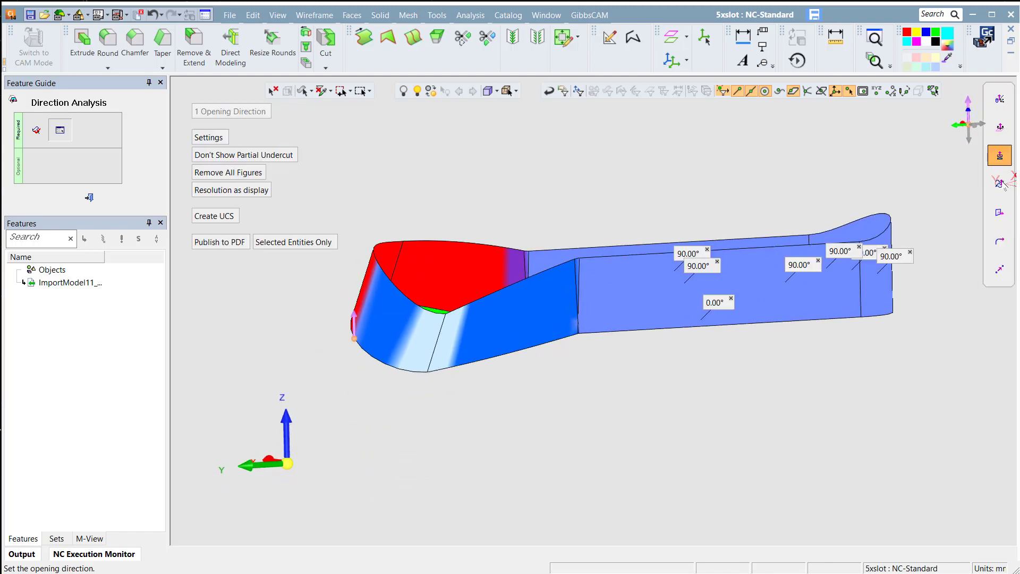
middle_click_drag(659, 202, 650, 226)
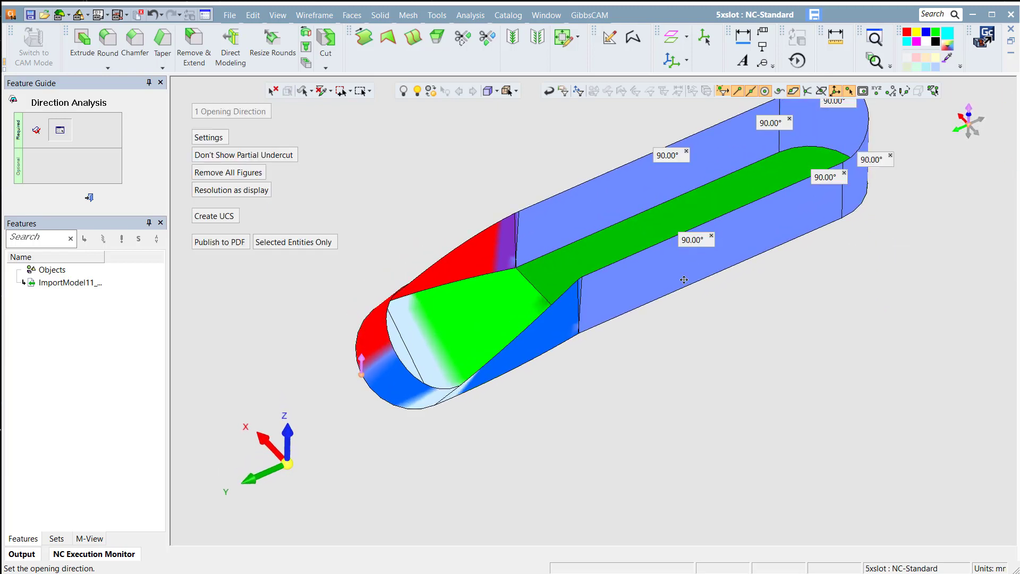
middle_click_drag(684, 278, 634, 372)
middle_click_drag(717, 276, 713, 316)
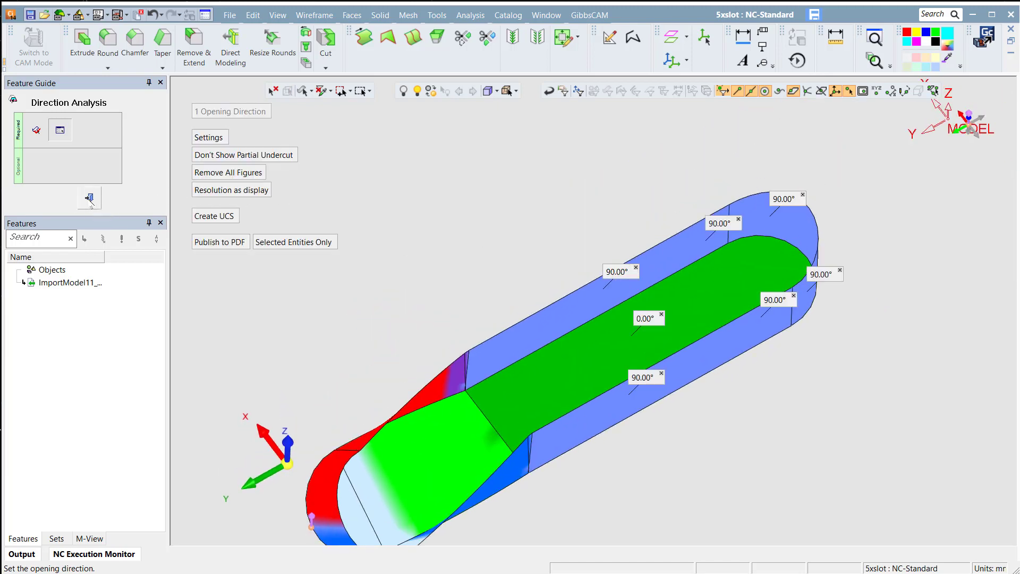
middle_click_drag(740, 187, 889, 125)
scroll(903, 129, "down", 2)
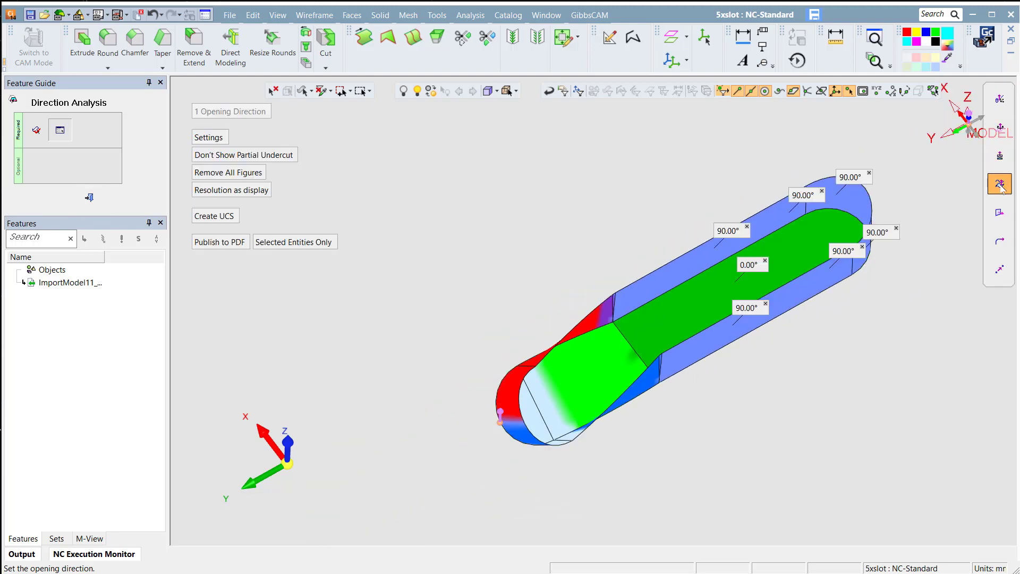
- Reorient the opening direction perpendicular to the flat floor at the twisted section's rounded end and label that floor's angle
left_click(1001, 187)
middle_click_drag(948, 228, 617, 217)
left_click(497, 239)
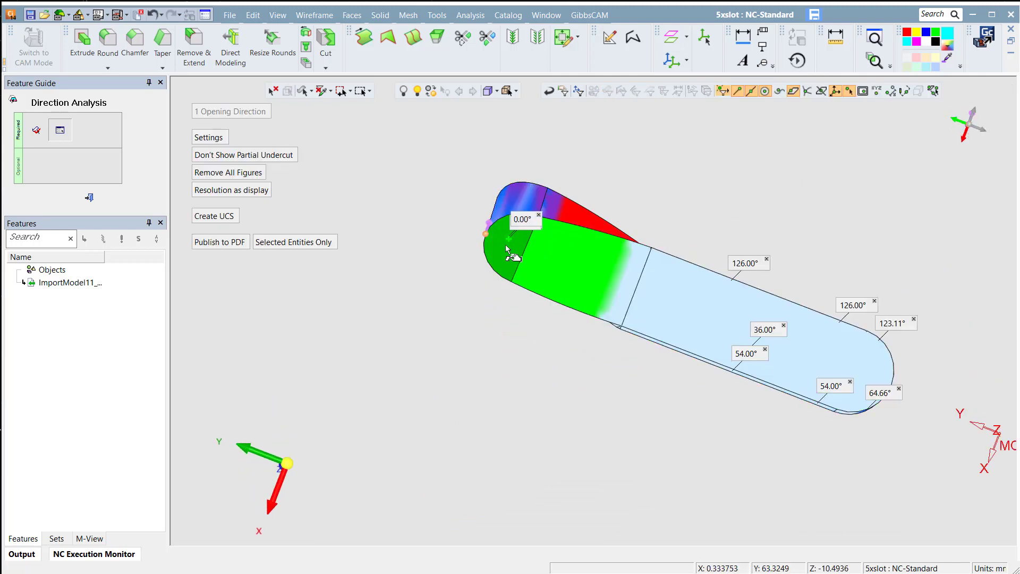
- Label the draft angles around the rounded wall beside the twisted section and close the Direction Analysis
middle_click_drag(538, 202, 651, 402)
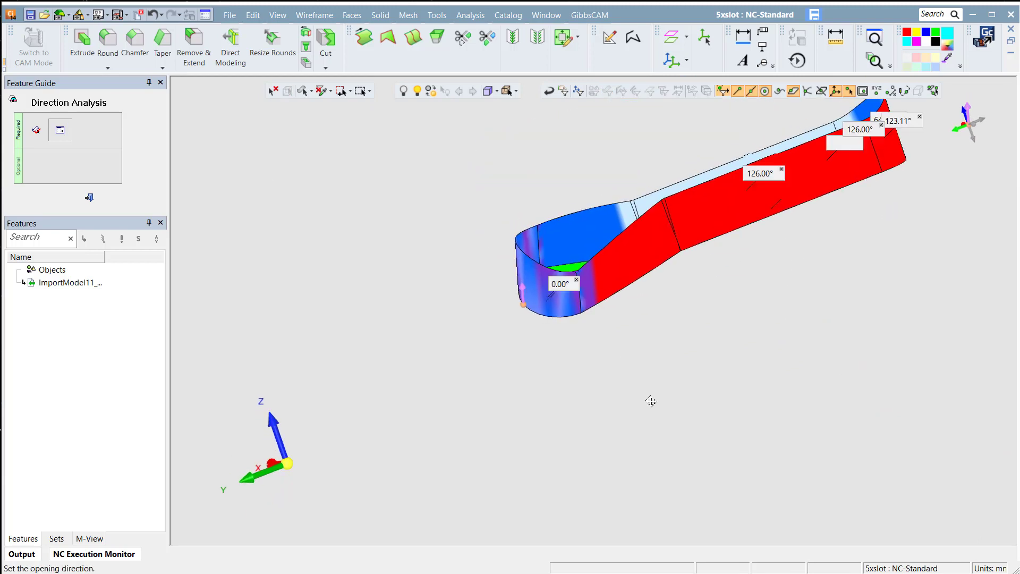
scroll(598, 312, "up", 3)
middle_click_drag(588, 233, 531, 233)
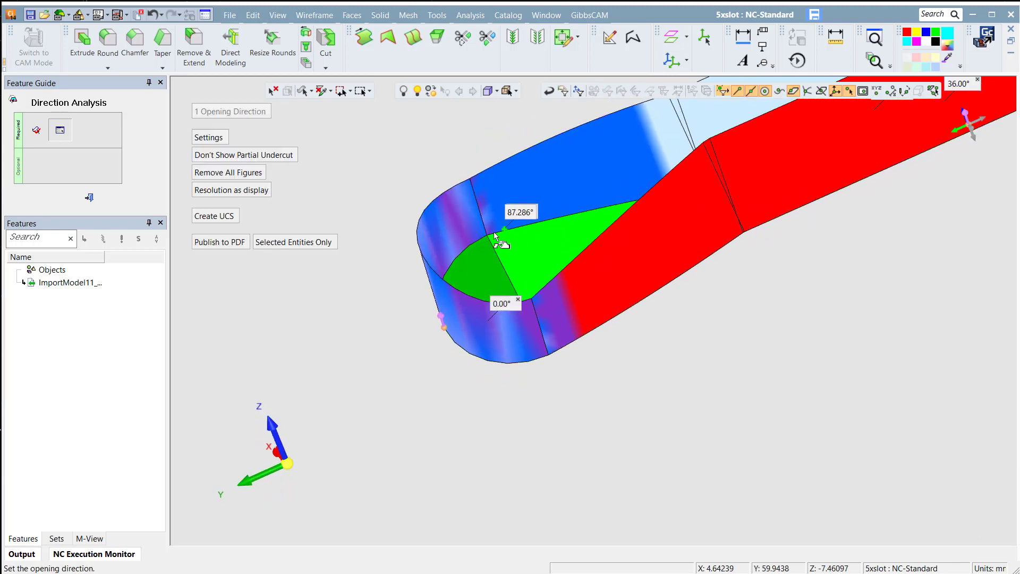
left_click(444, 226)
left_click(465, 309)
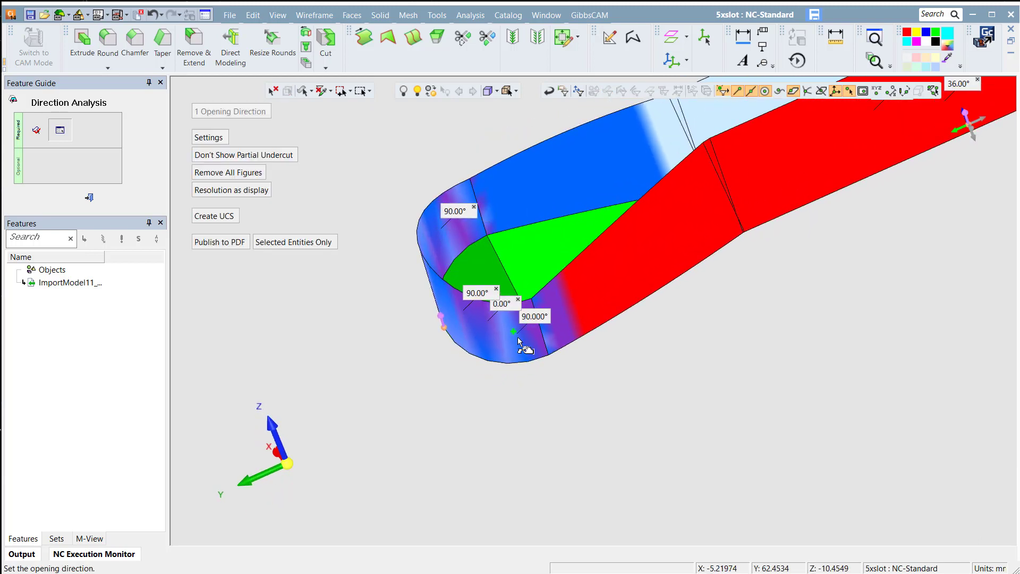
middle_click_drag(477, 231, 510, 239)
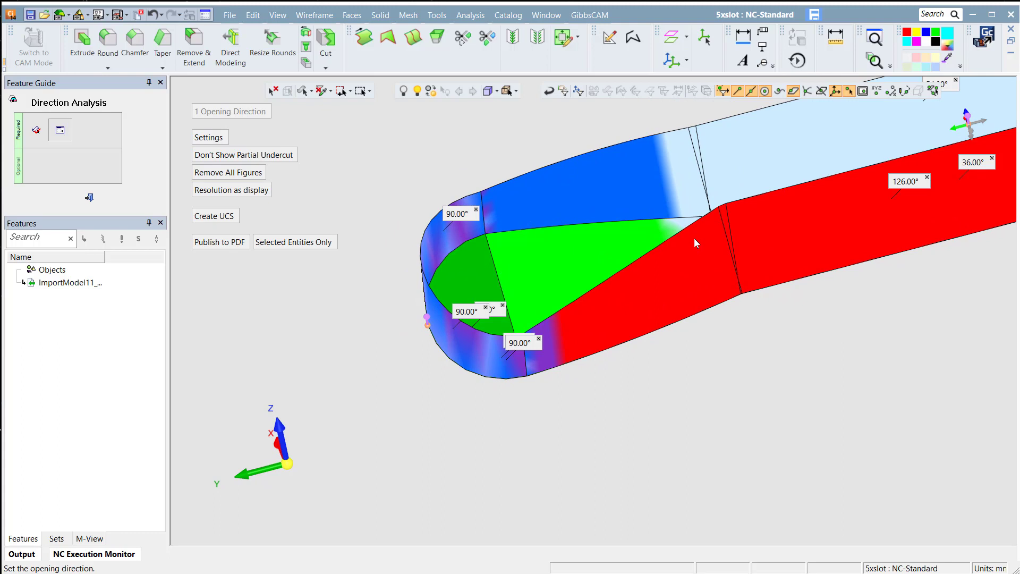
left_click(90, 197)
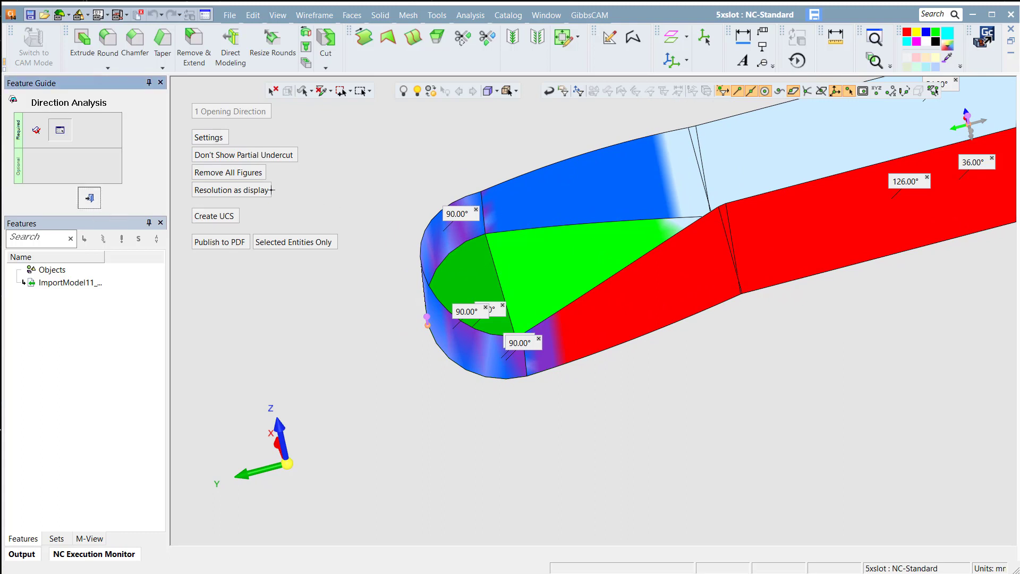
- Create a Geometric intermediate curve with one division between the two long edges of the straight section's floor
scroll(550, 281, "down", 3)
middle_click_drag(787, 193, 630, 244, "ctrl")
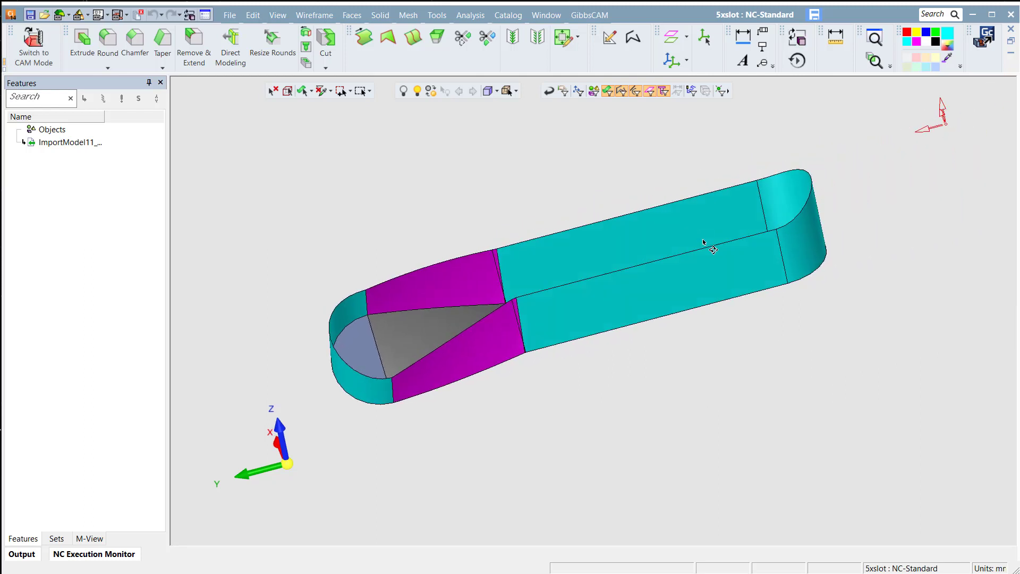
mouse_move(707, 246)
left_mouse_down("ctrl")
mouse_move(720, 255)
mouse_move(717, 247)
left_mouse_up("ctrl")
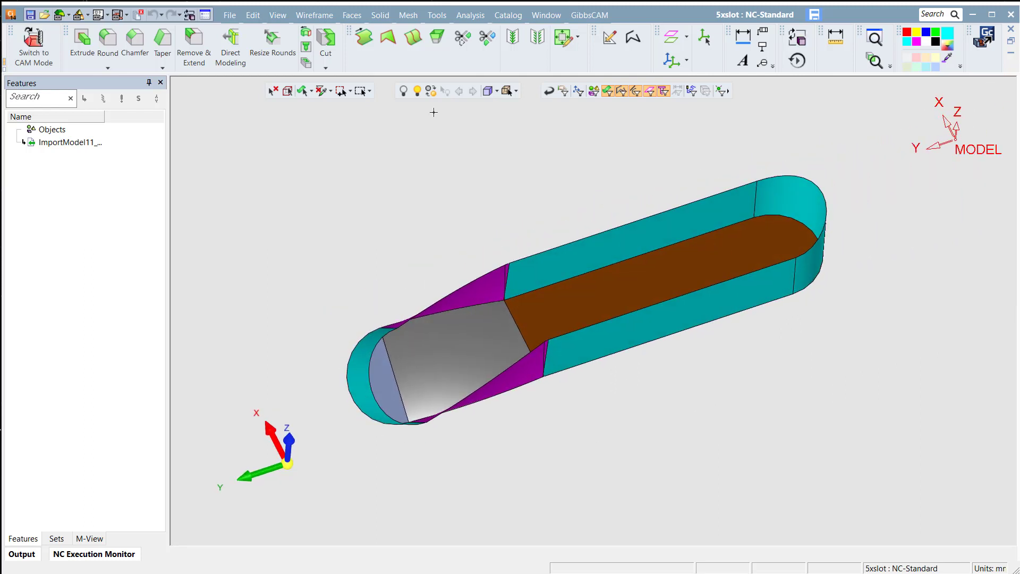
left_click(314, 15)
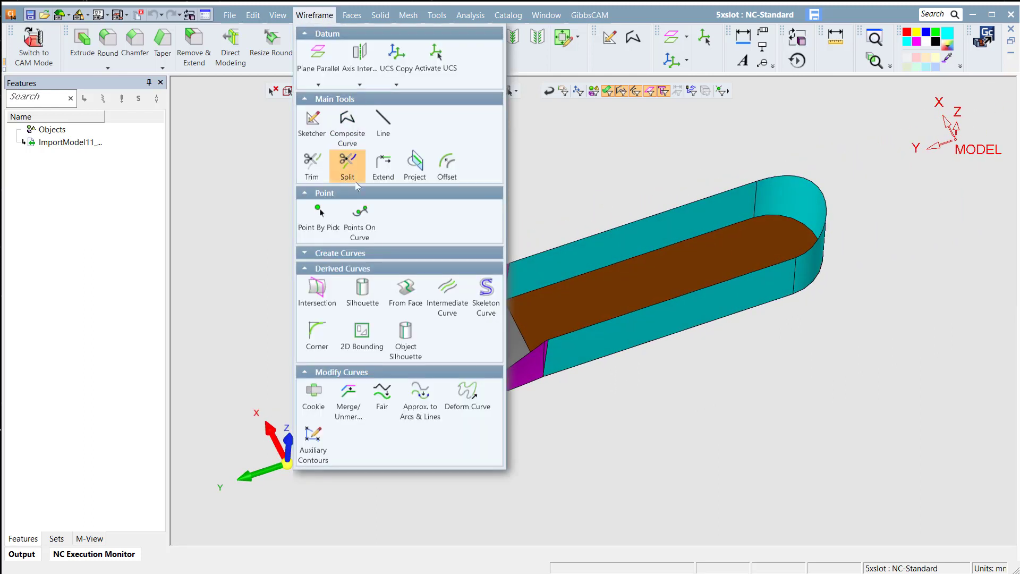
left_click(448, 291)
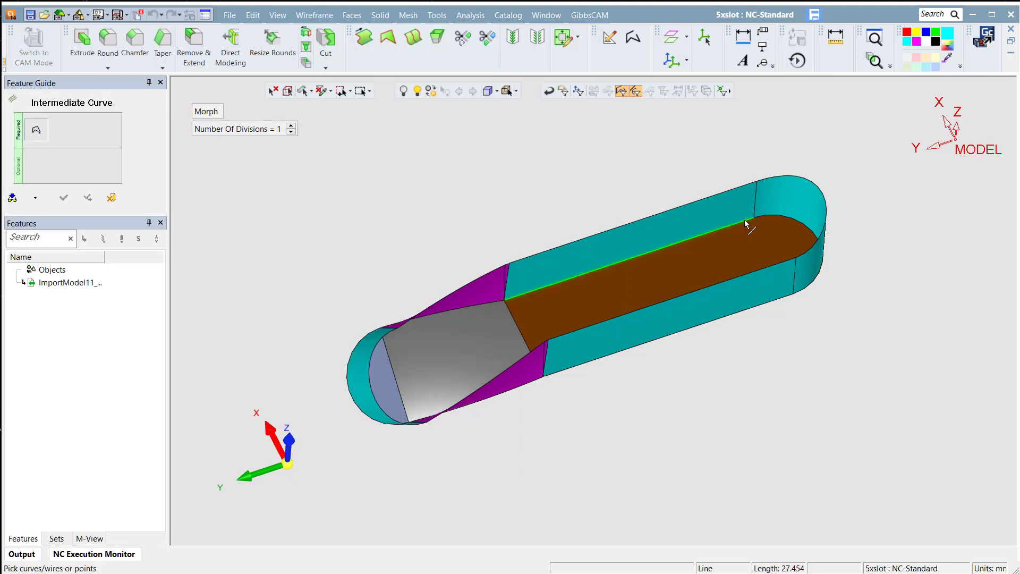
middle_click_drag(744, 230, 756, 277)
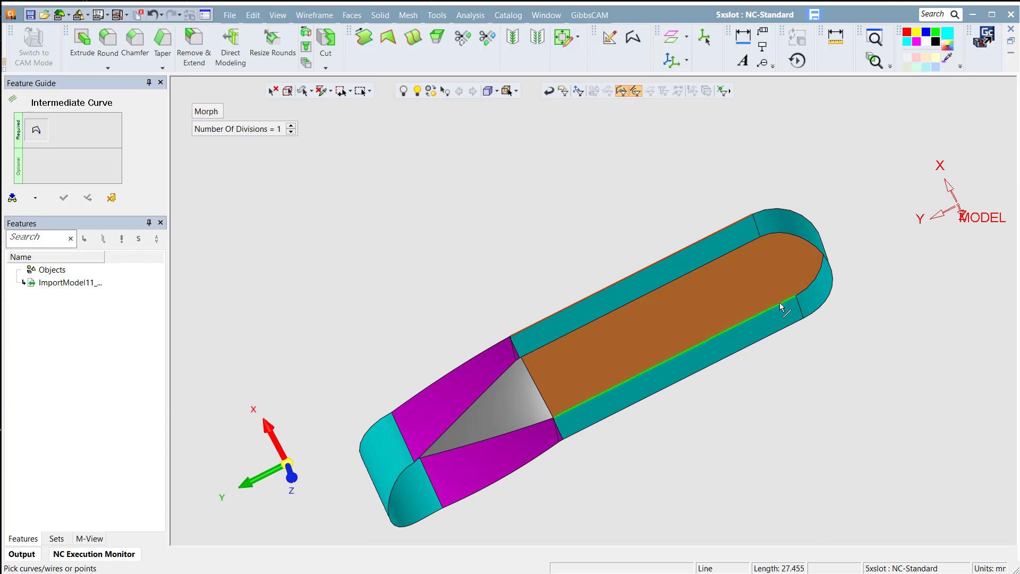
left_click(779, 303)
middle_click_drag(753, 226, 770, 215)
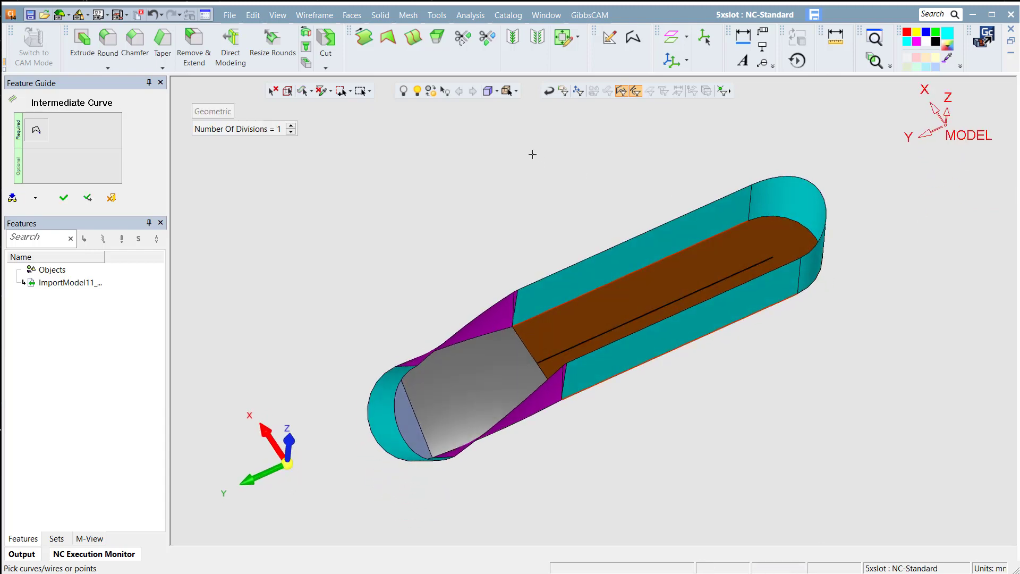
middle_click(532, 152)
left_click(557, 151)
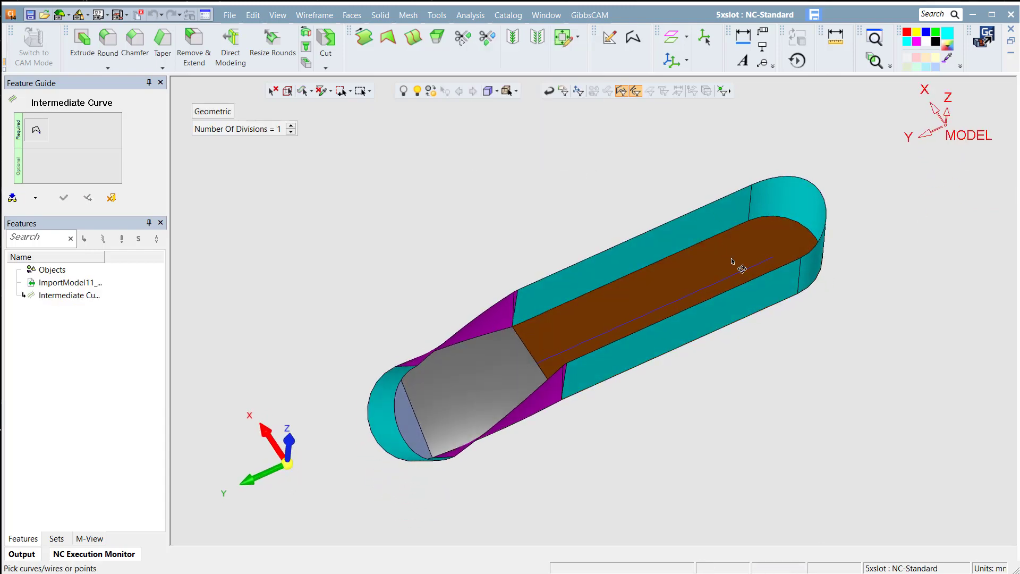
- Create a second Geometric intermediate curve with one division between the two side edges of the grey curved floor
middle_click_drag(732, 262, 610, 298)
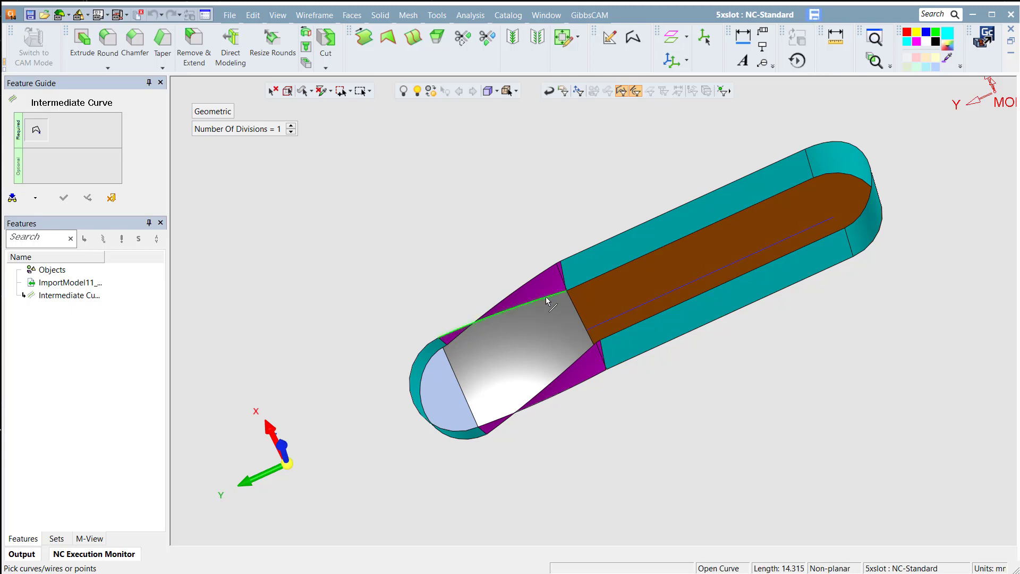
middle_click_drag(567, 313, 587, 360)
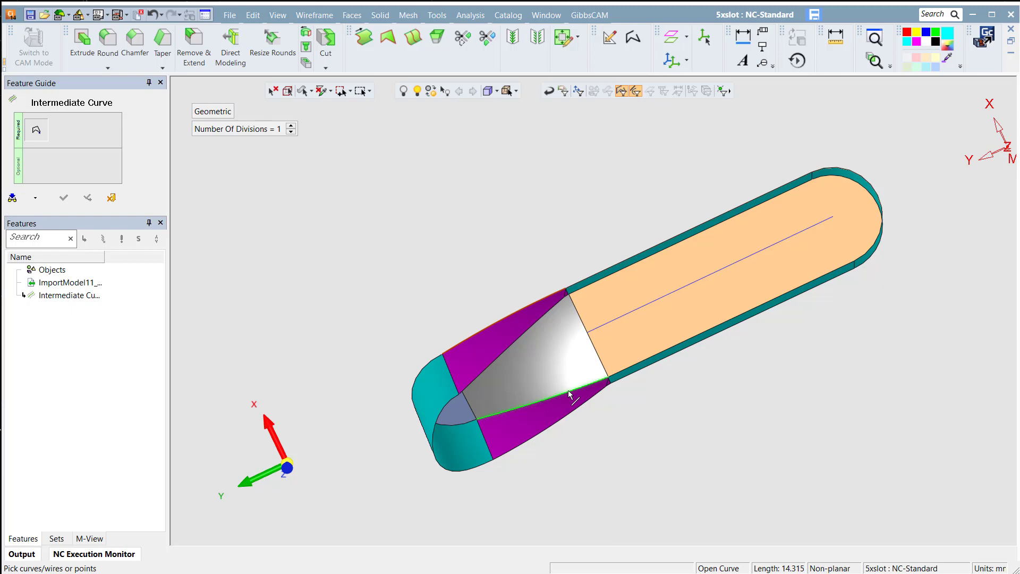
left_click(570, 394)
middle_click_drag(563, 365, 503, 241)
middle_click(502, 240)
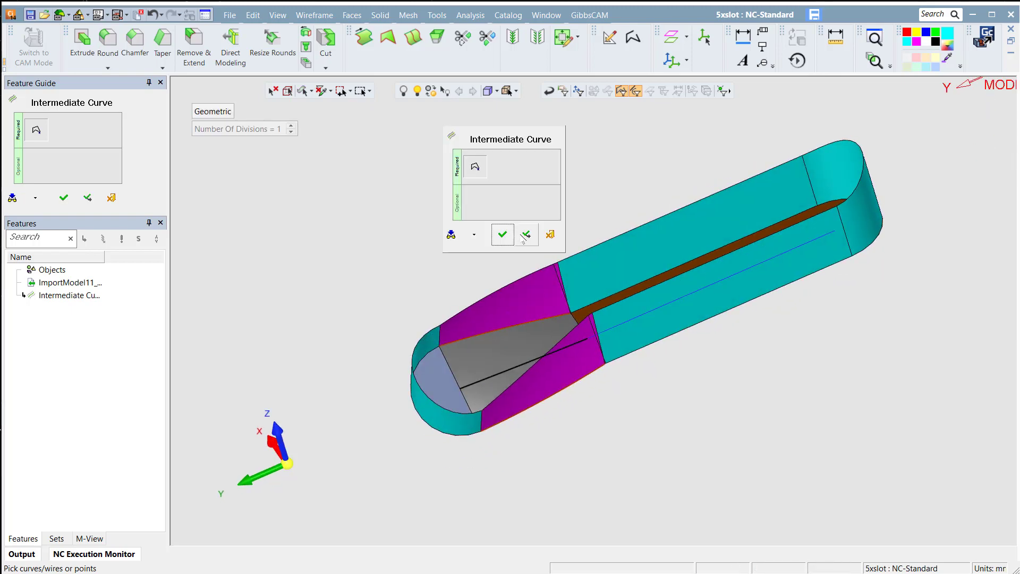
left_click(524, 238)
middle_click_drag(501, 344, 468, 340)
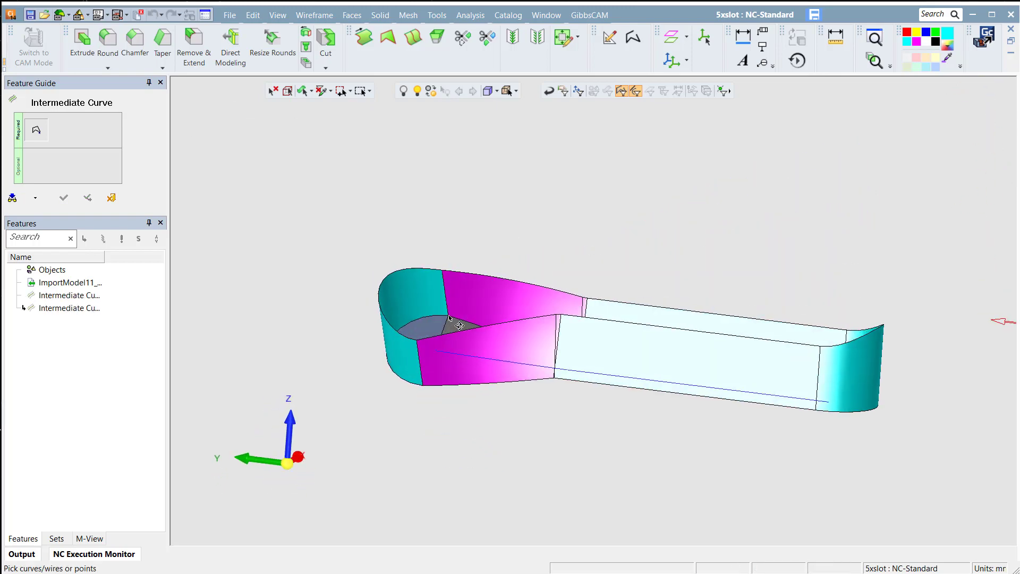
right_click_drag(522, 298, 521, 204, "ctrl")
middle_click_drag(331, 370, 589, 301, "ctrl")
right_click_drag(589, 302, 589, 271, "ctrl")
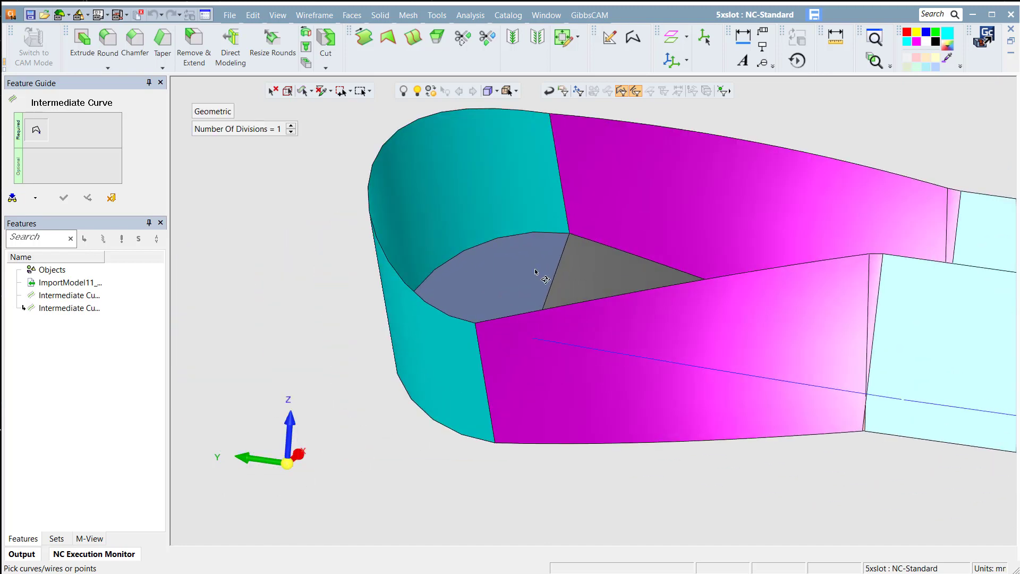
middle_click_drag(535, 271, 535, 325)
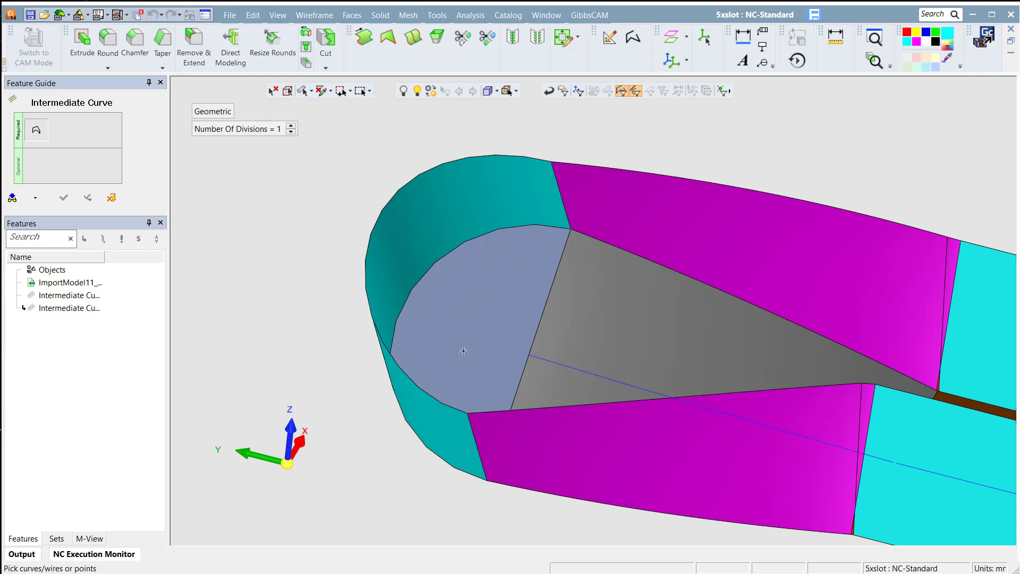
right_click_drag(500, 281, 481, 303, "ctrl")
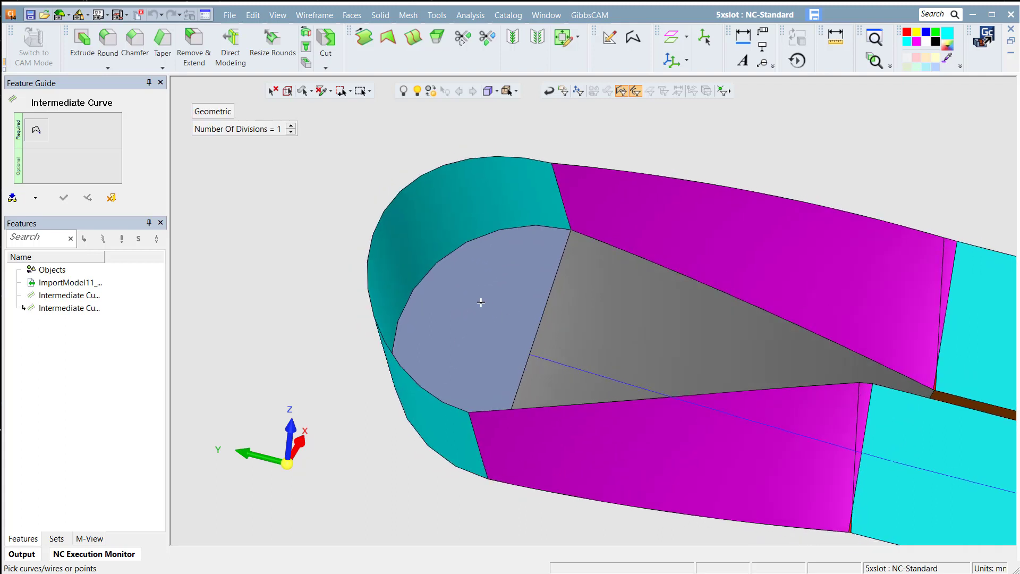
left_click(111, 197)
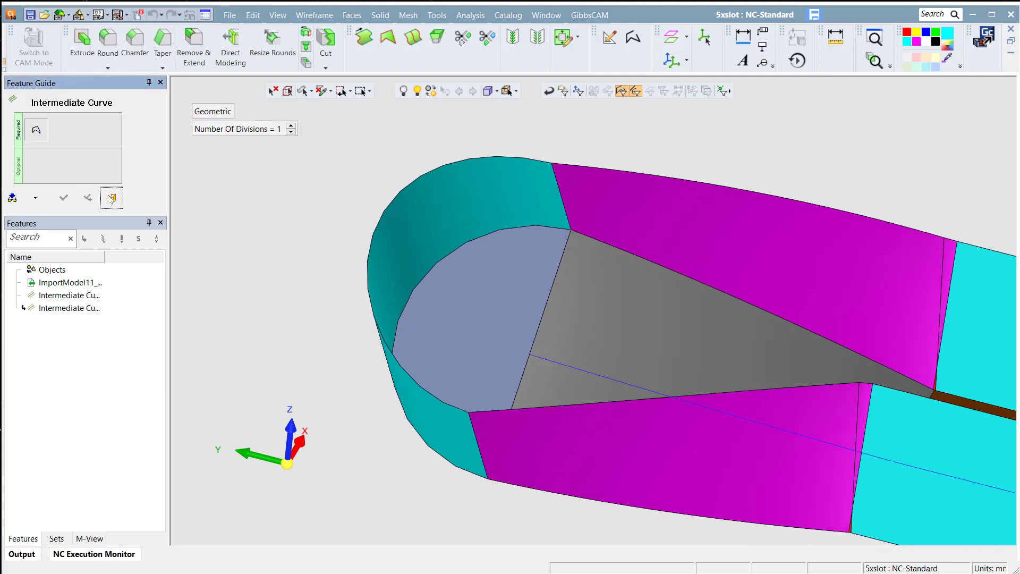
- Draw a two-point line across the flat rounded floor, from the curved floor's centreline end to the midpoint of the rounded edge
left_click(313, 17)
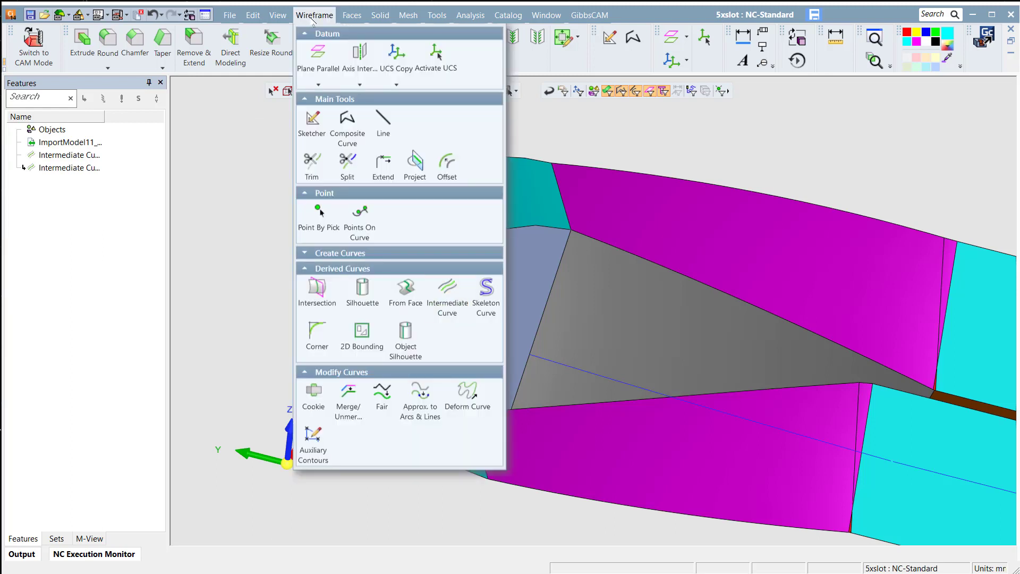
left_click(383, 126)
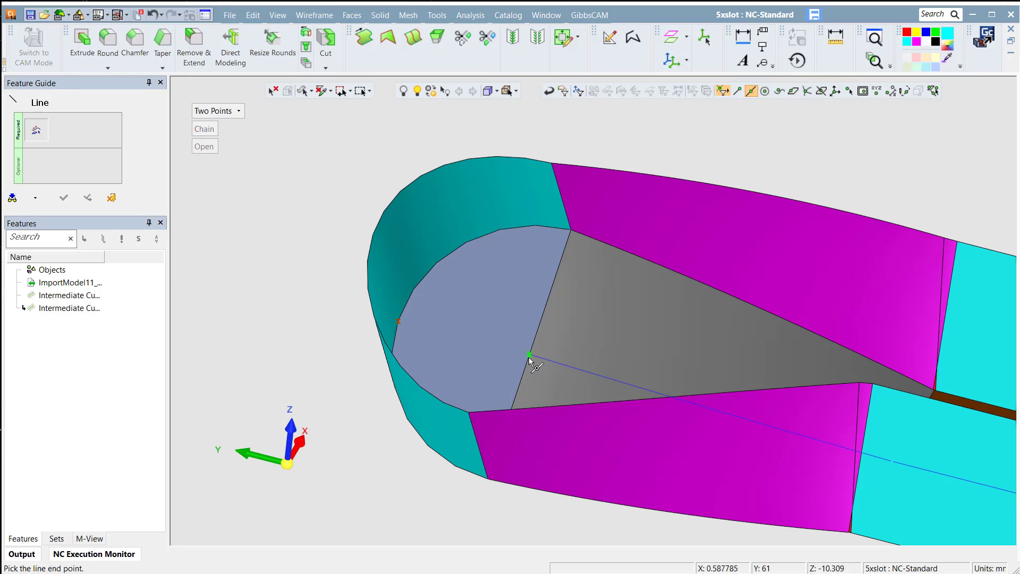
middle_click(342, 178)
left_click(342, 180)
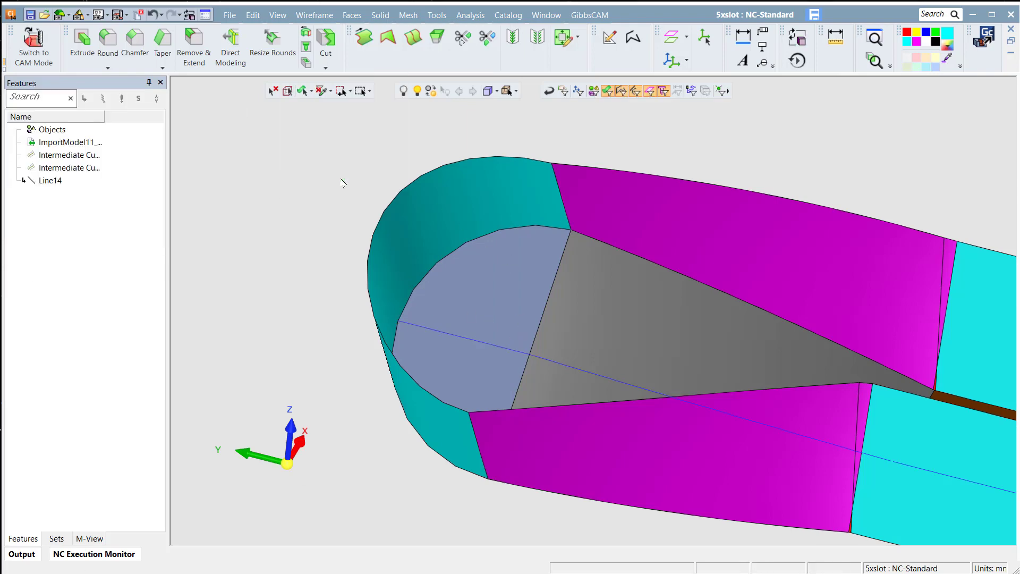
- Chain the straight floor's centreline, the curved floor's centreline and the end line One by One into a composite curve, and clear the selection
scroll(339, 261, "down", 3)
scroll(339, 261, "up", 2)
left_click_drag(514, 309, 517, 328, "ctrl")
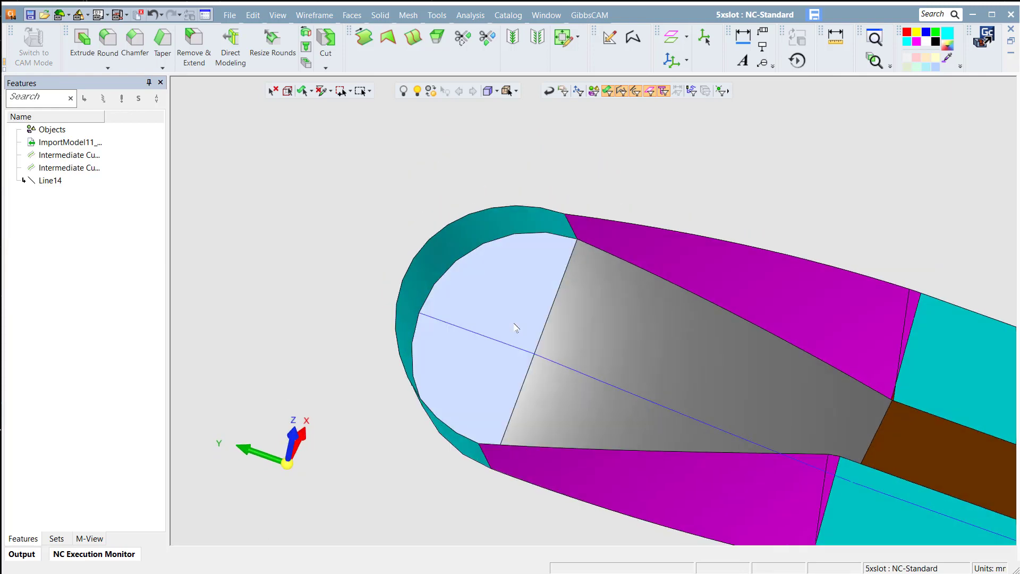
right_click_drag(517, 327, 770, 407, "ctrl")
middle_click_drag(772, 409, 559, 298, "ctrl")
right_click(607, 170)
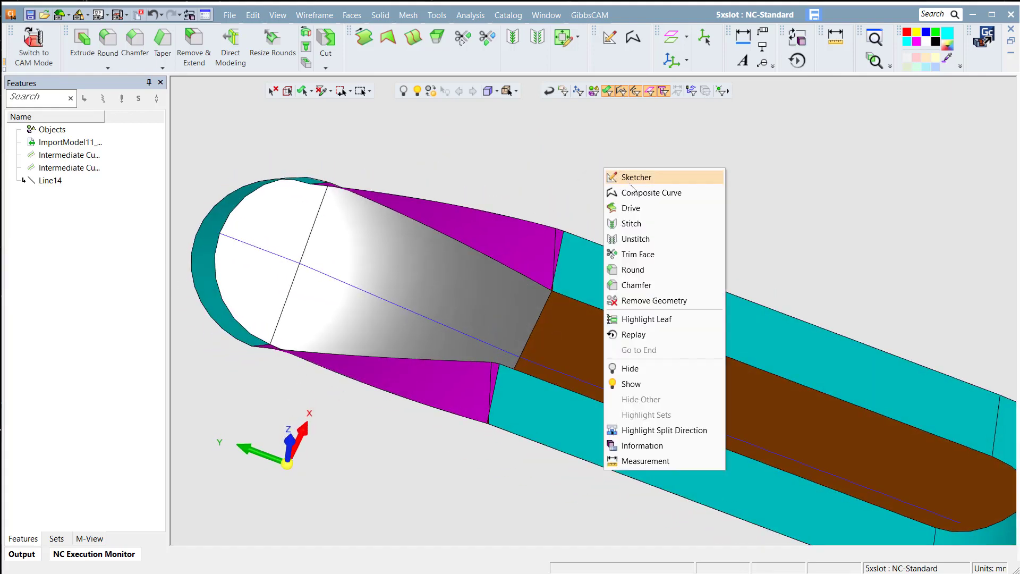
left_click(639, 192)
middle_click_drag(637, 323, 680, 367)
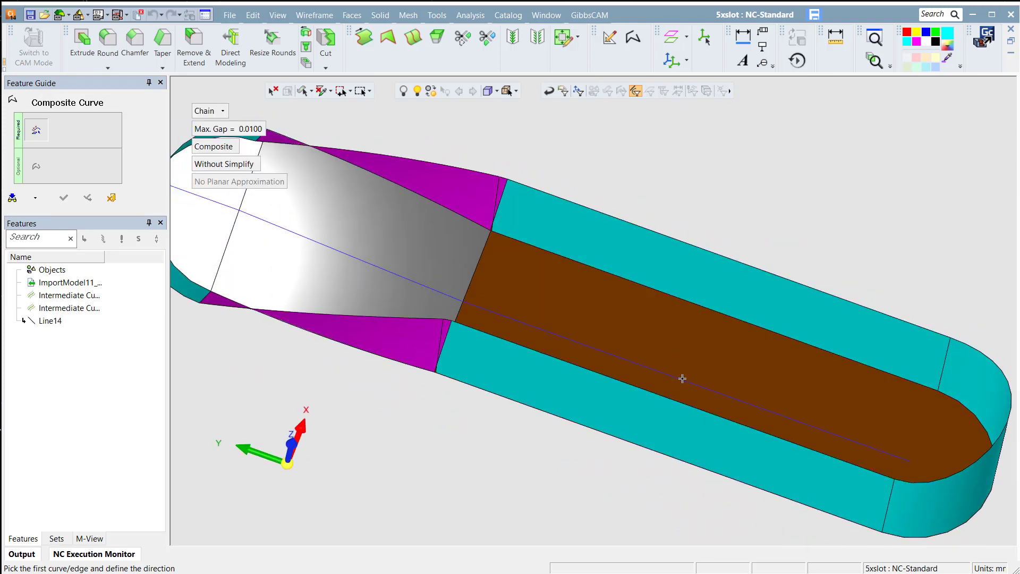
left_click(646, 355)
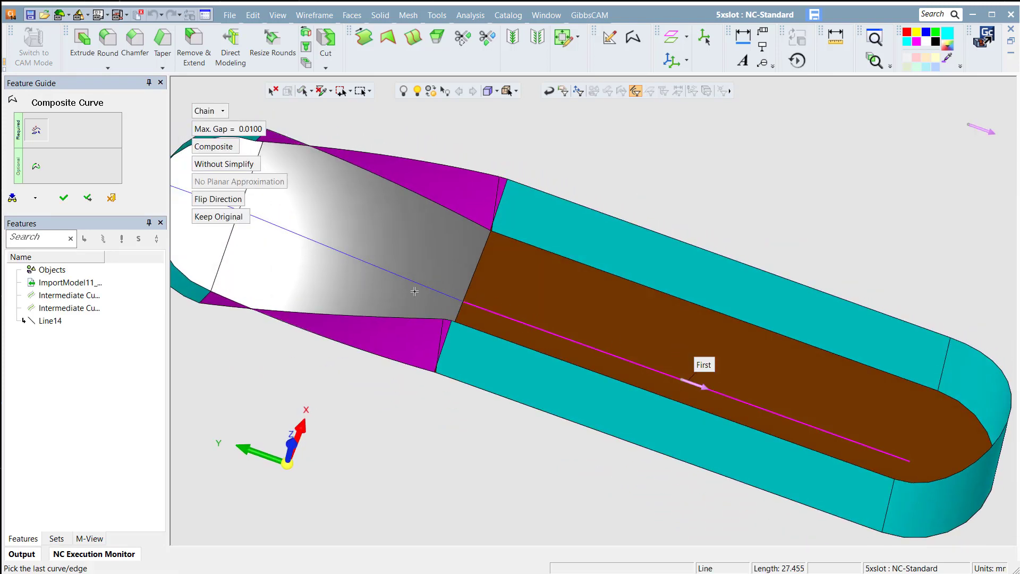
left_click(211, 112)
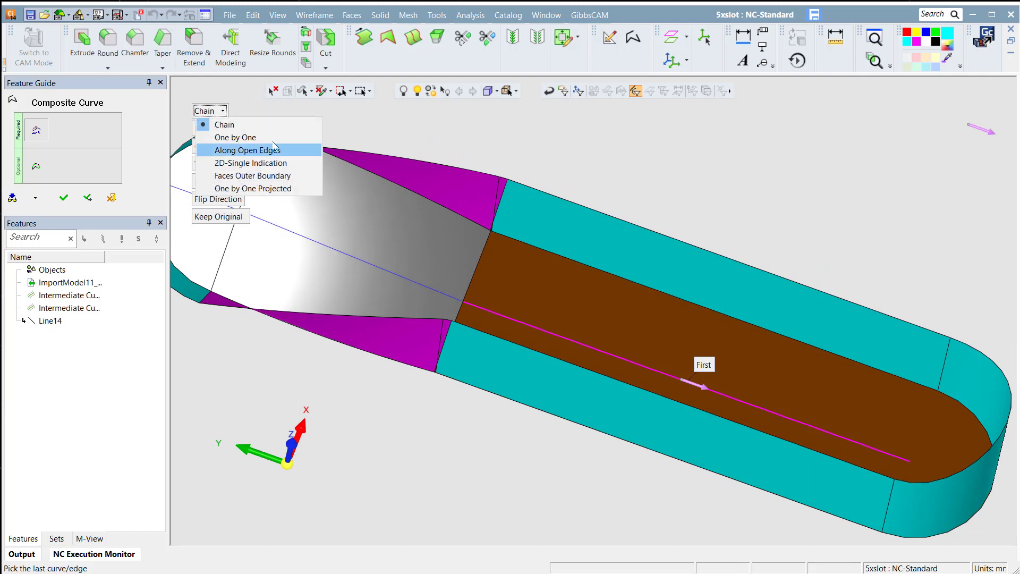
left_click(266, 136)
left_click(335, 255)
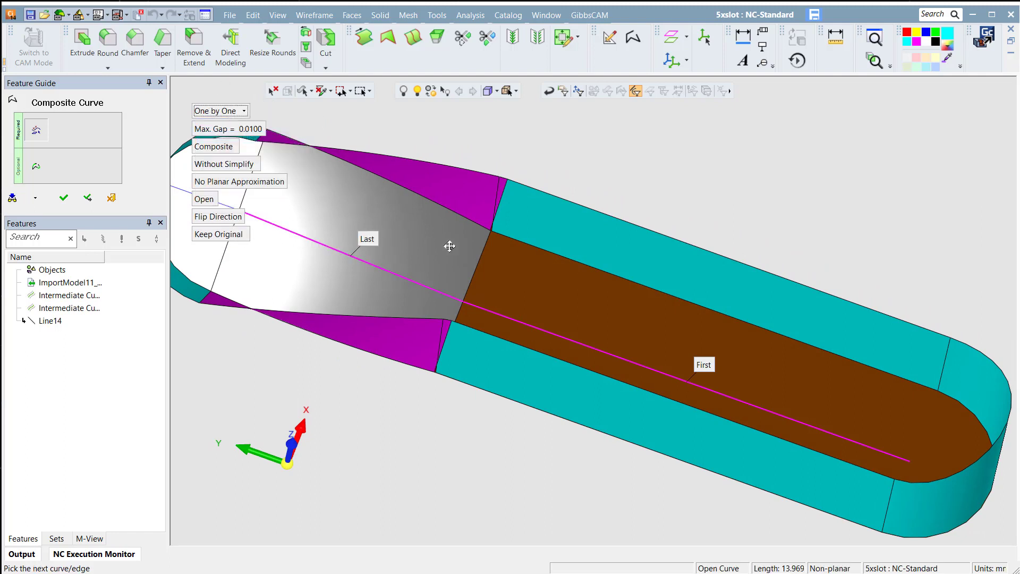
left_click(419, 258)
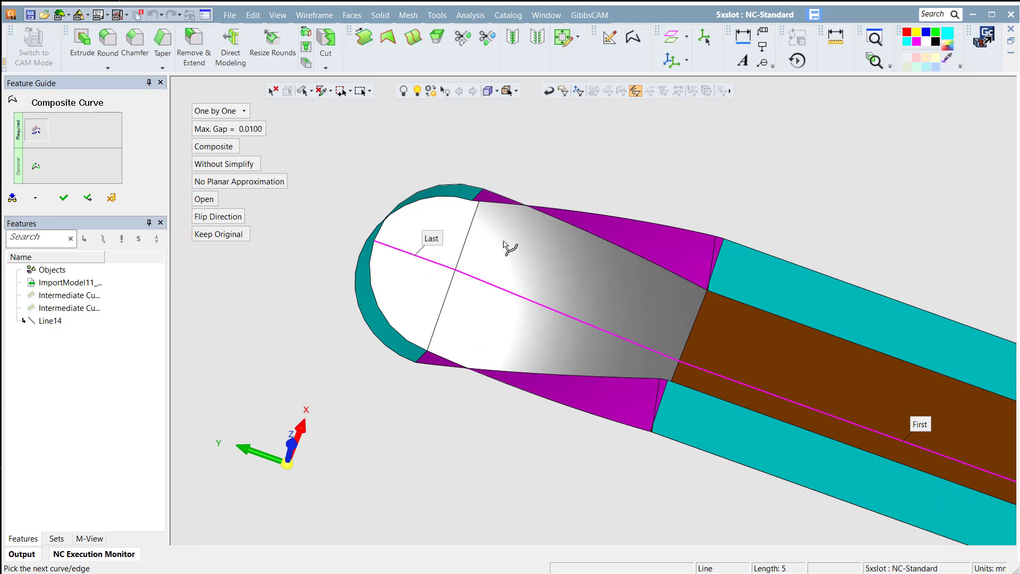
middle_click_drag(510, 248, 496, 218)
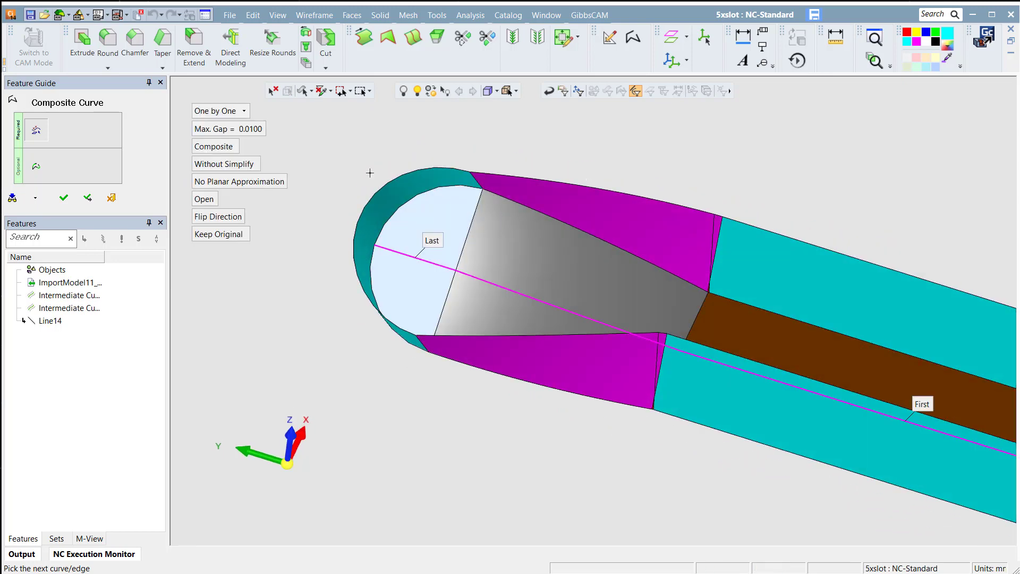
right_click(351, 171)
left_click(349, 168)
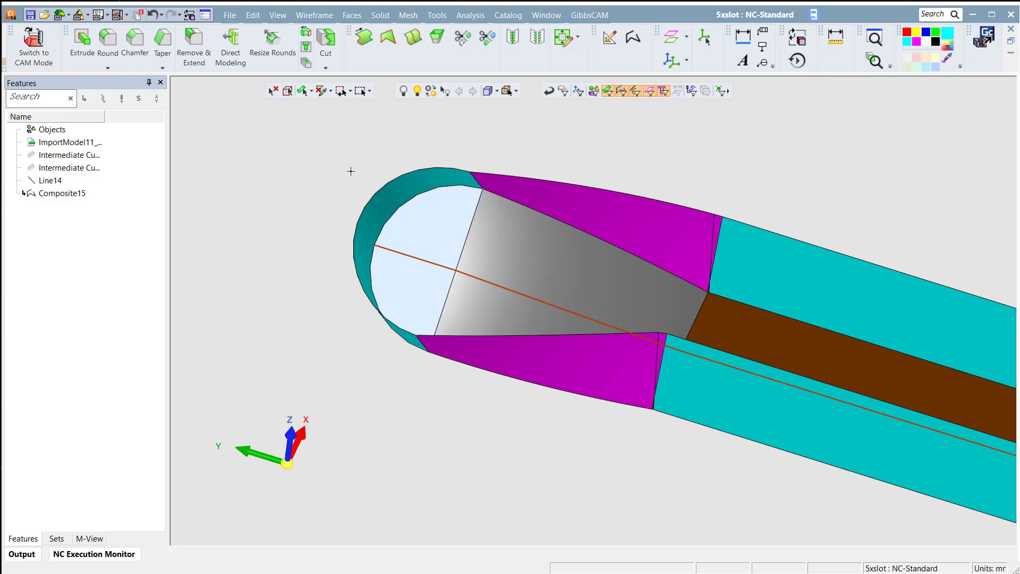
scroll(499, 257, "up", 1)
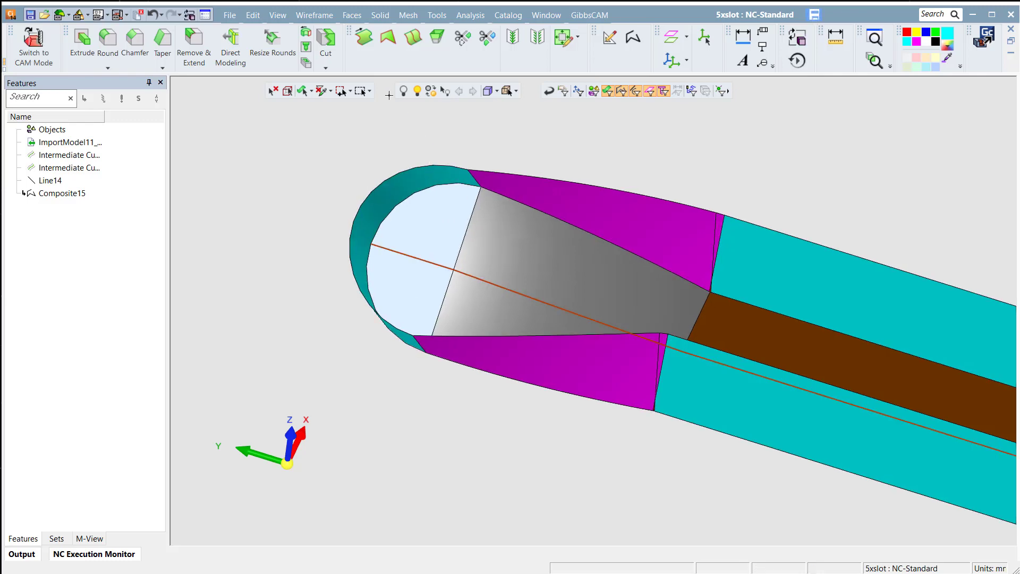
left_click(276, 96)
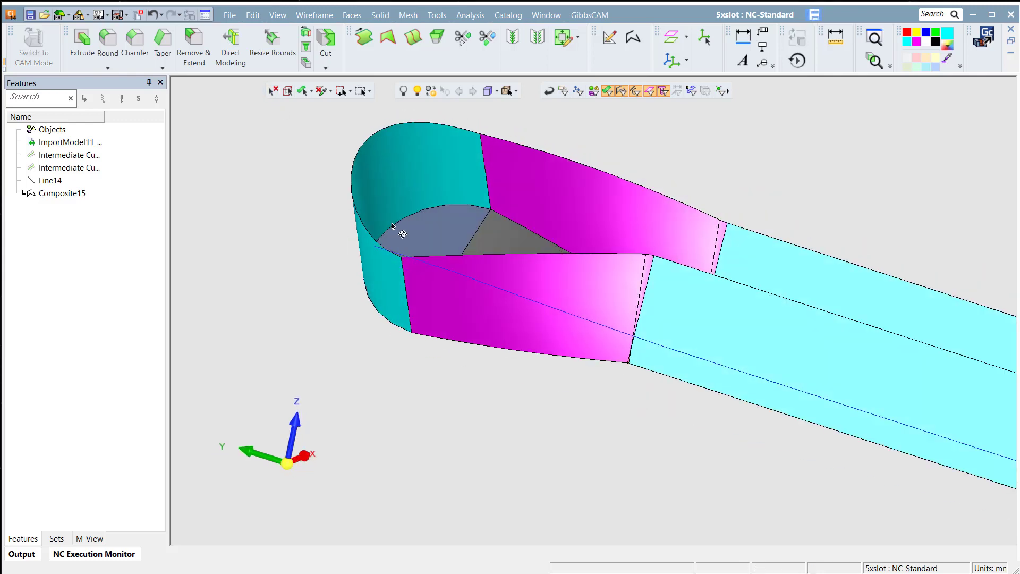
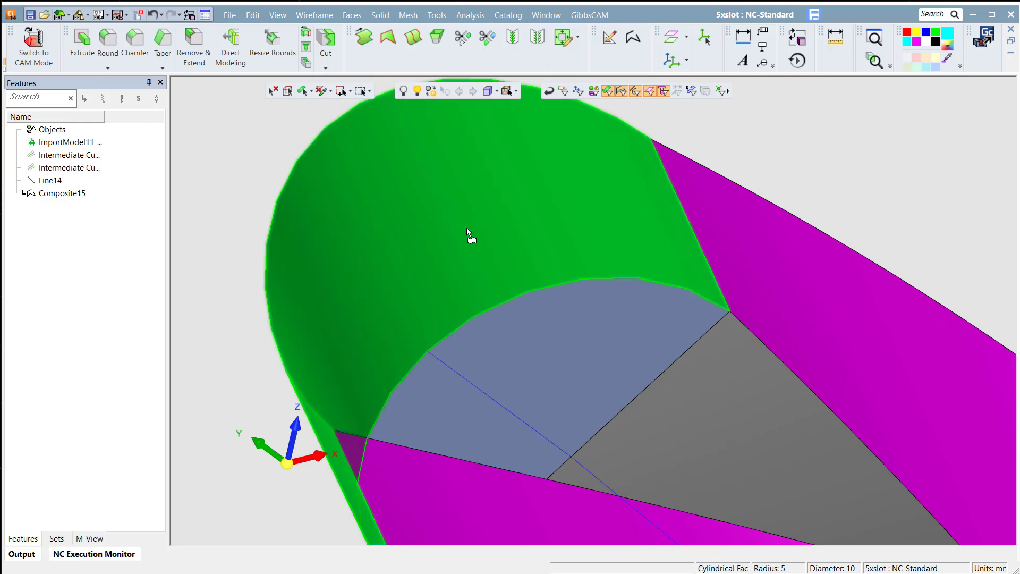
- Split the rounded wall beside the twisted section with a Section split at the centreline's end point
left_click(472, 223)
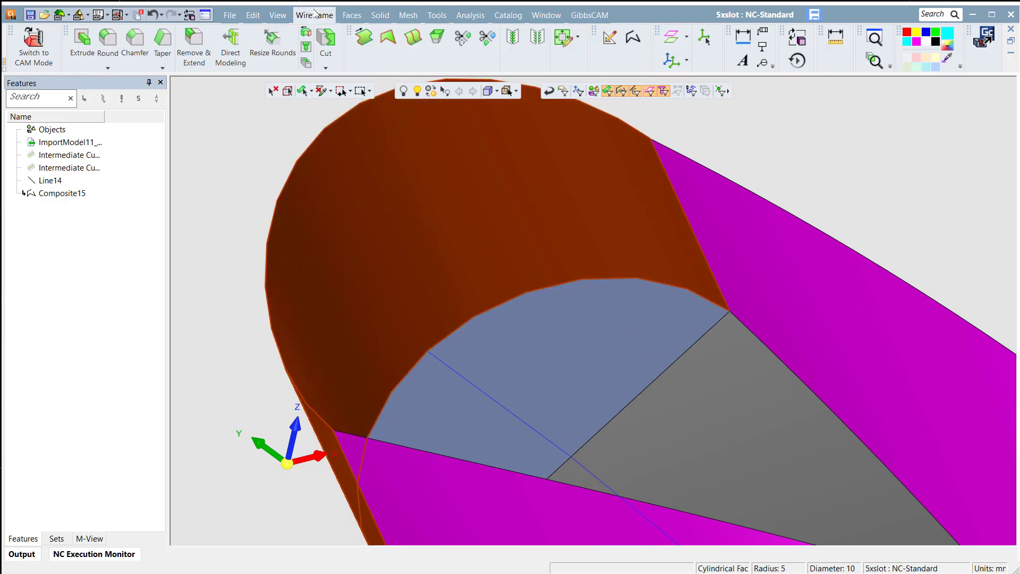
left_click(352, 16)
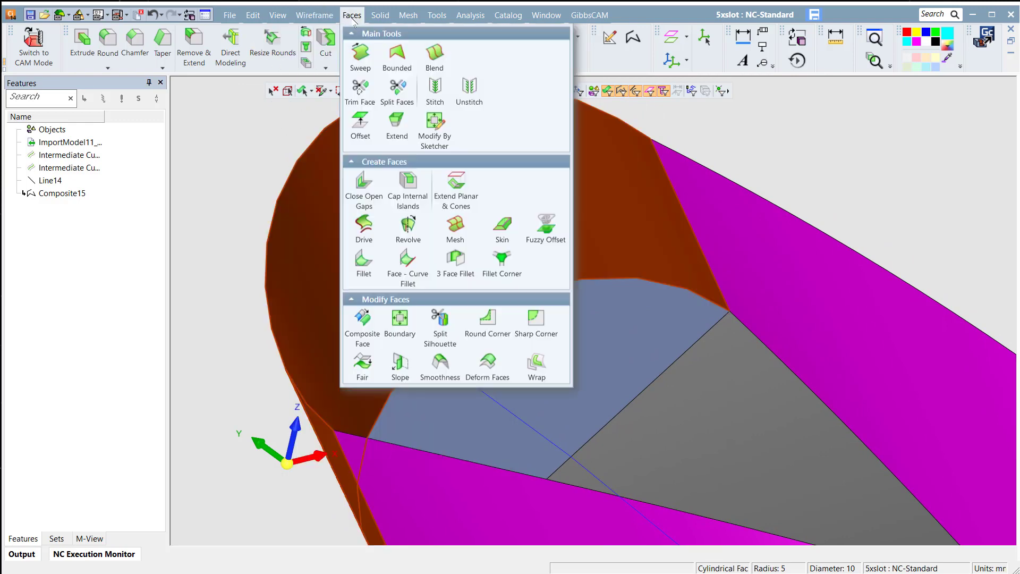
left_click(402, 101)
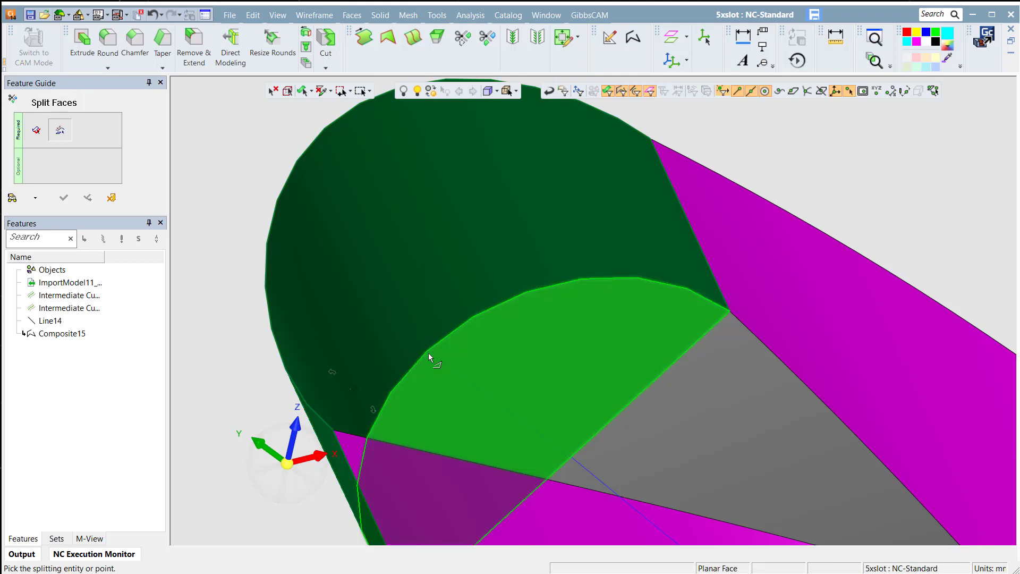
left_click(427, 352)
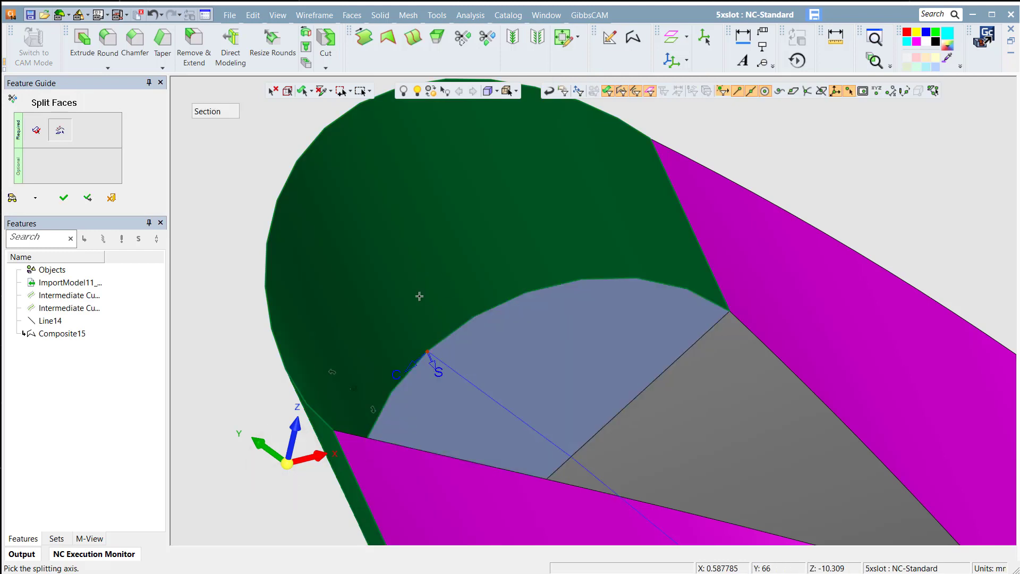
middle_click(428, 224)
left_click(450, 224)
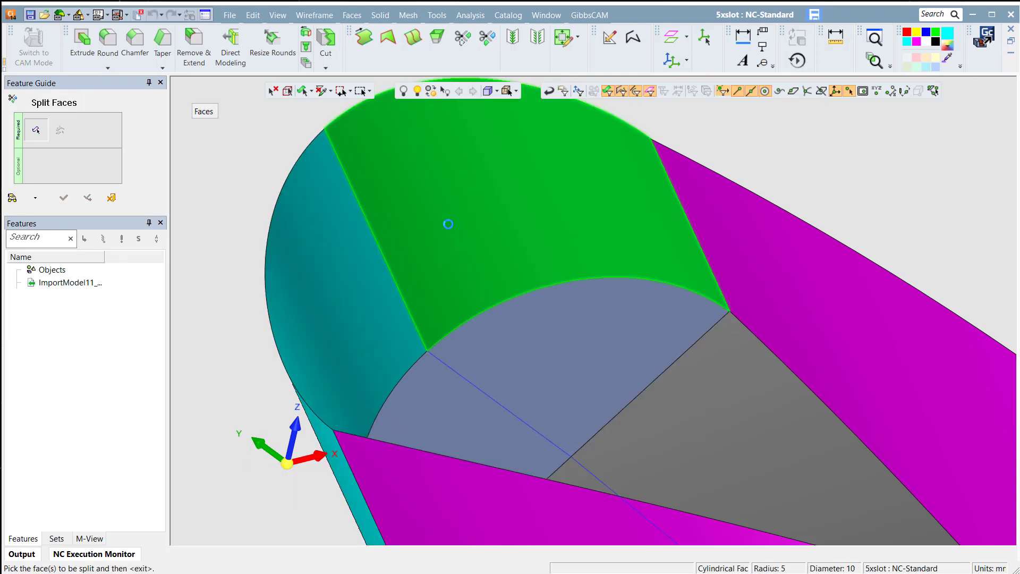
- Split the adjoining rounded wall face again at a point on the face just beside the first split, leaving a narrow strip
right_click_drag(472, 391, 567, 168, "ctrl")
middle_click_drag(314, 282, 731, 285, "ctrl")
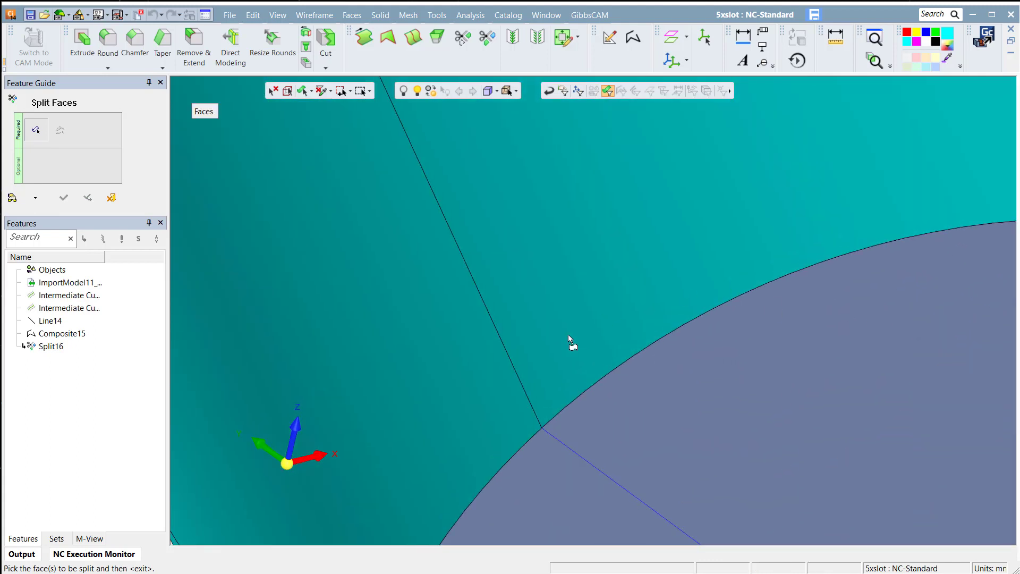
left_click(589, 281)
middle_click(592, 273)
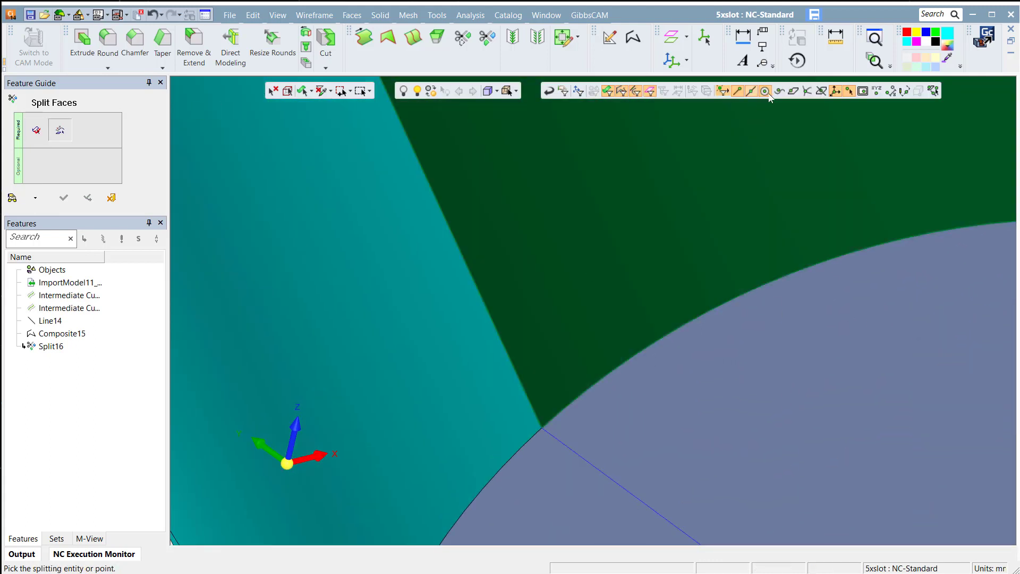
left_click(794, 94)
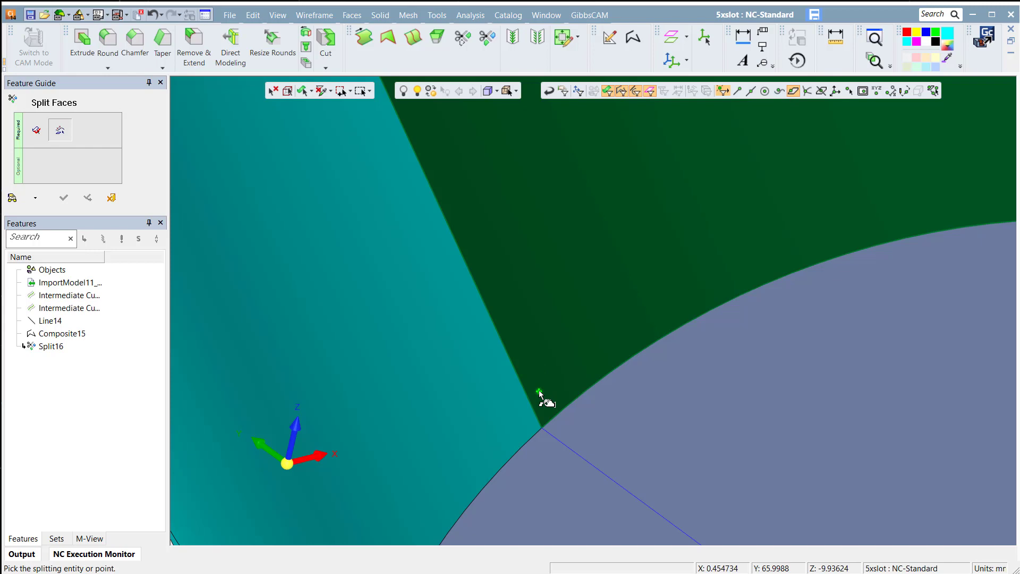
left_click(541, 394)
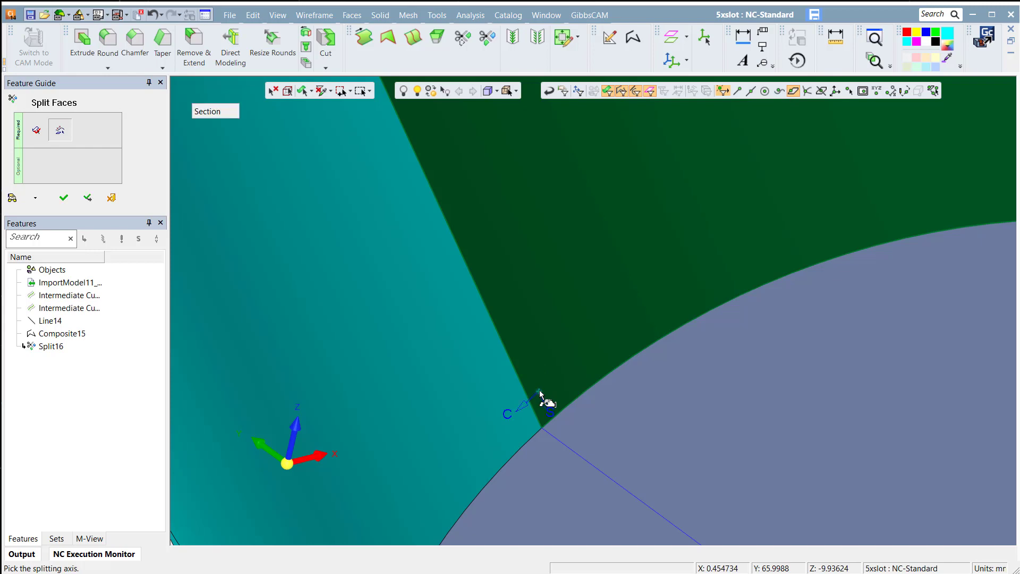
left_click(540, 212)
scroll(528, 460, "down", 2)
right_click_drag(527, 459, 534, 353, "ctrl")
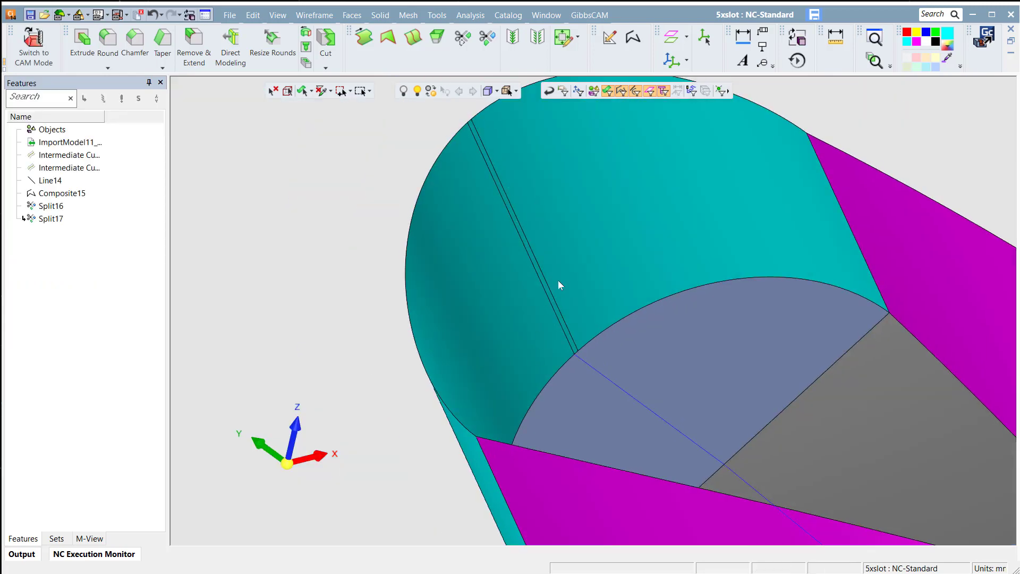
- Switch the slot model from CAD to CAM mode
scroll(559, 285, "down", 2)
scroll(653, 444, "down", 2)
scroll(558, 275, "down", 2)
middle_click_drag(620, 396, 664, 341)
scroll(563, 208, "up", 2)
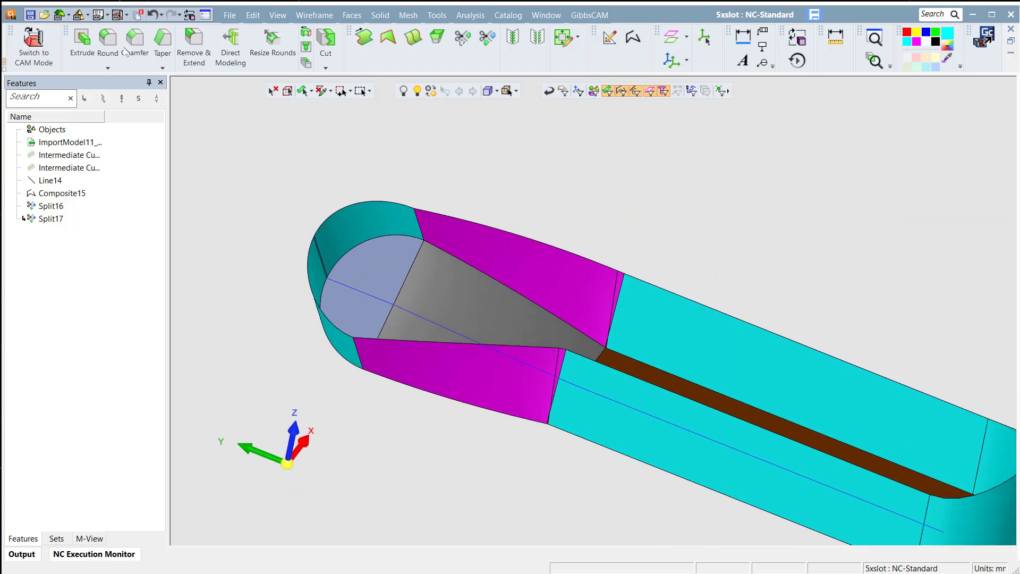
left_click(34, 46)
middle_click_drag(690, 317, 599, 298)
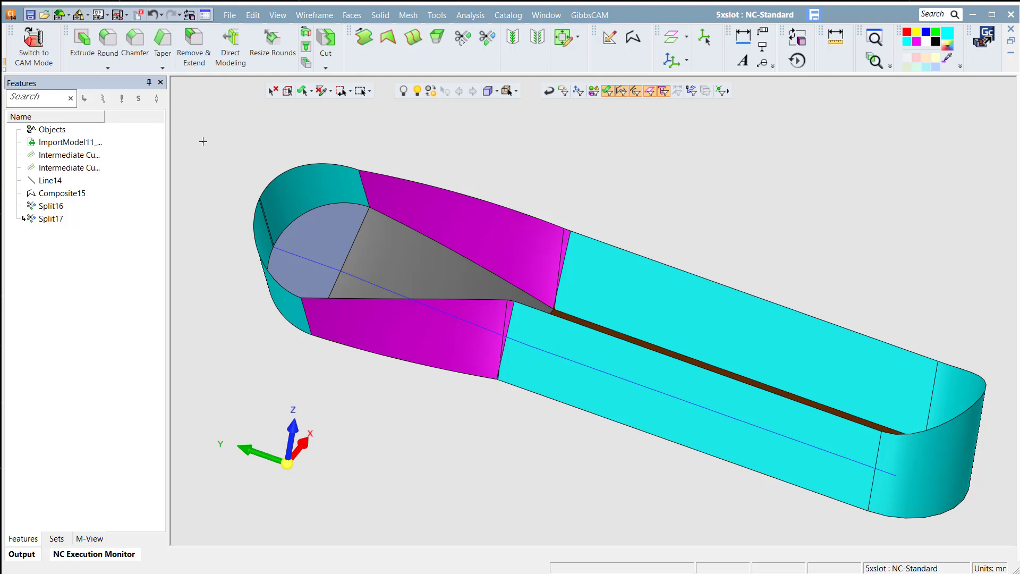
left_click(33, 47)
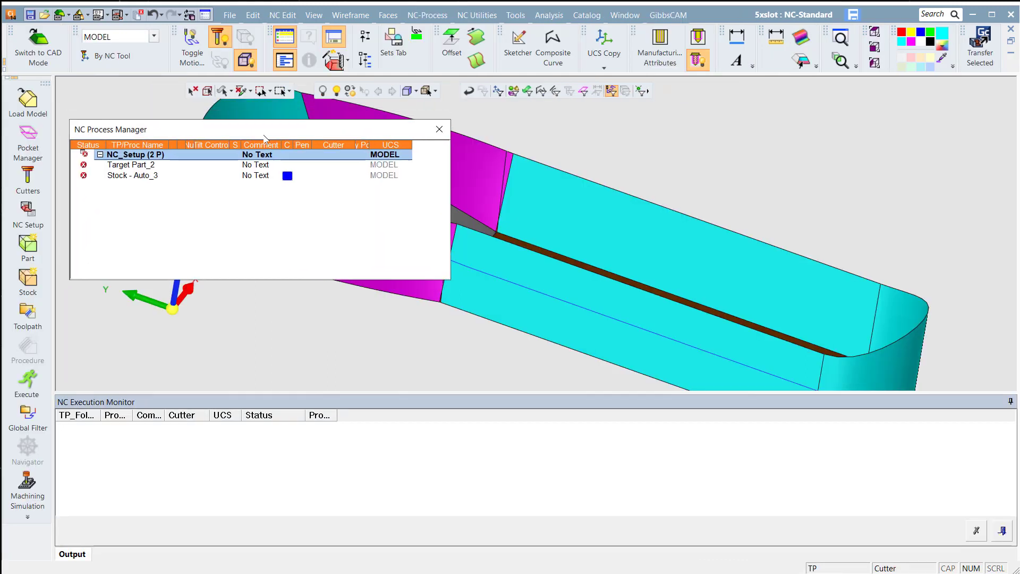
- Create a 5 Axis toolpath named TP_MODEL in the MODEL UCS with a clearance of 48
left_click(28, 313)
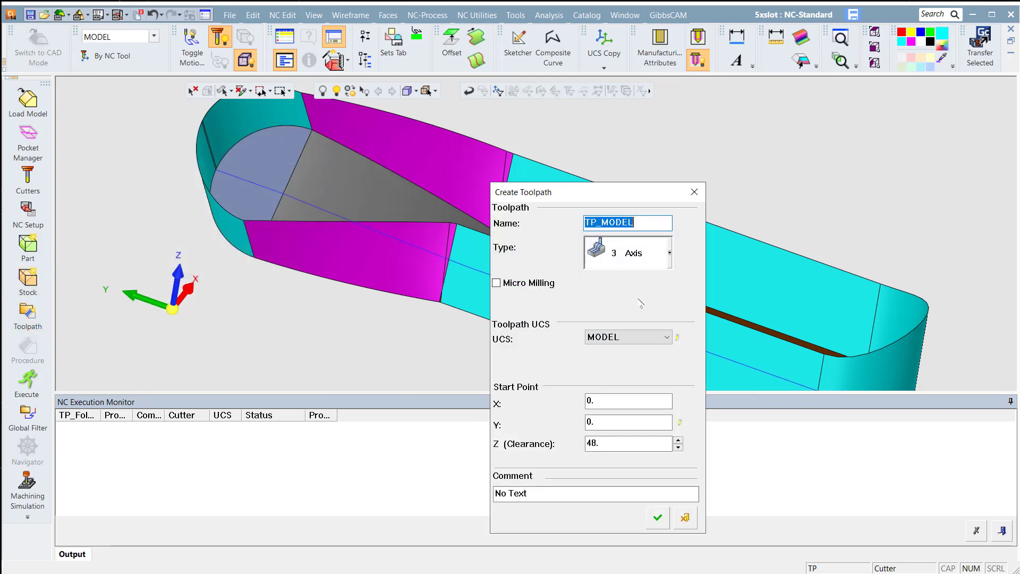
left_click(670, 260)
left_click(638, 315)
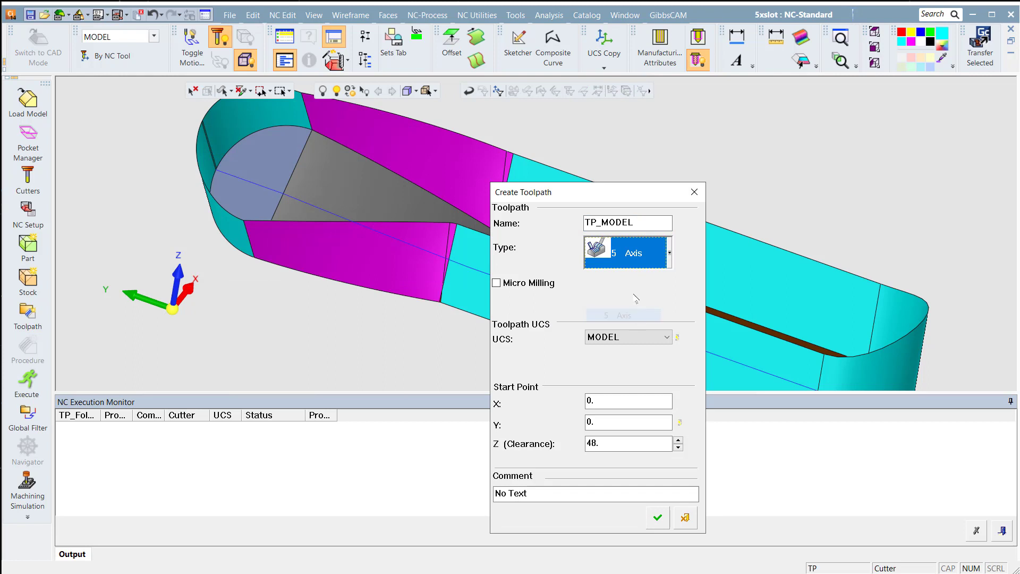
left_click(657, 518)
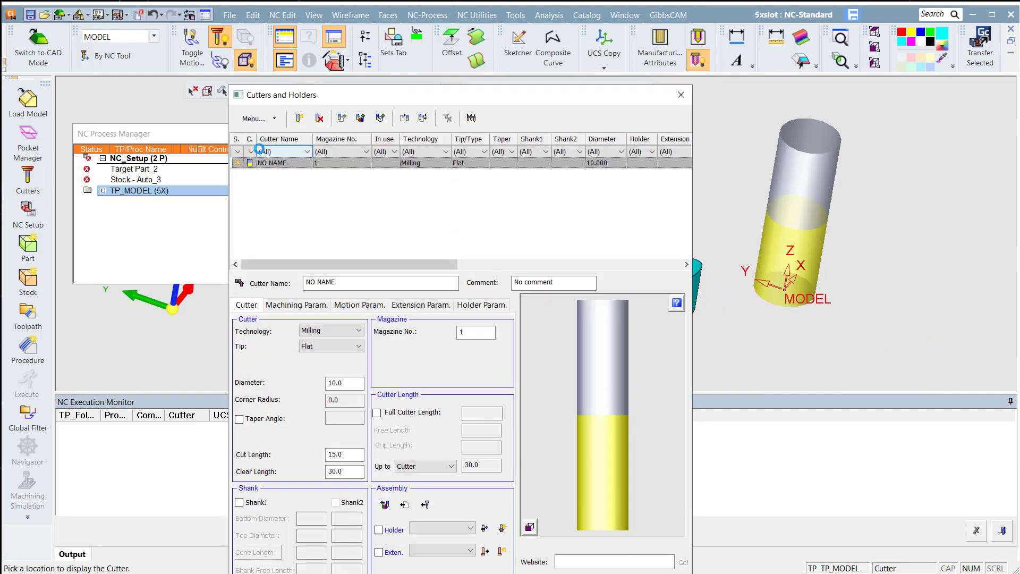
- Cancel the cutter definition and measure the curvature of the straight section's rounded end wall
left_click(680, 94)
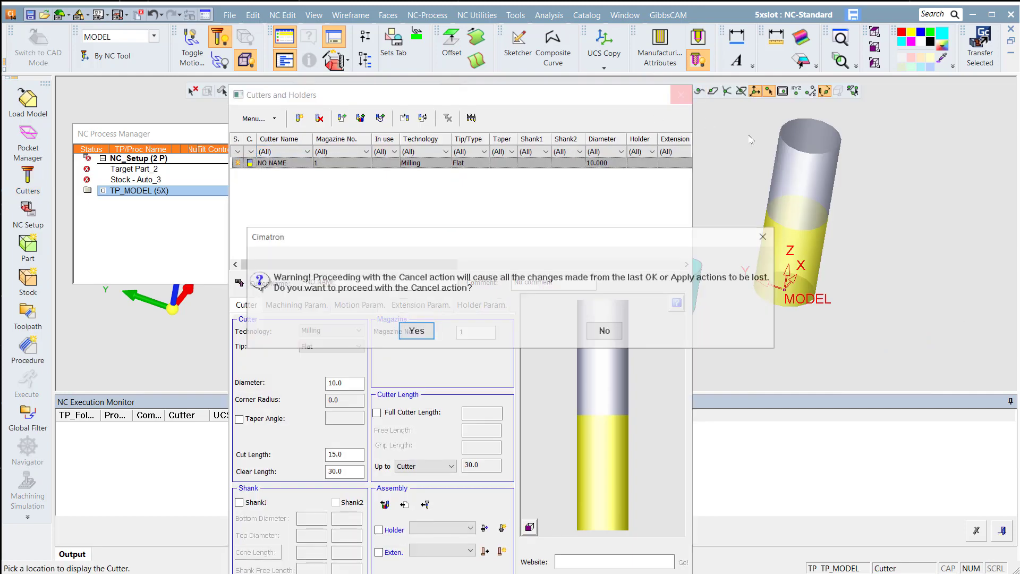
left_click(417, 334)
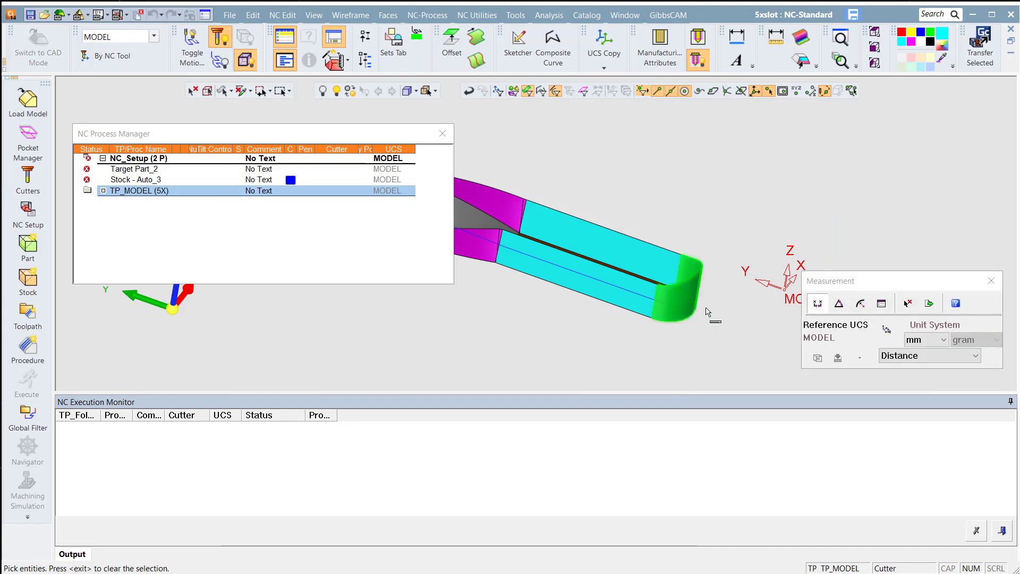
left_click(855, 307)
left_click(686, 302)
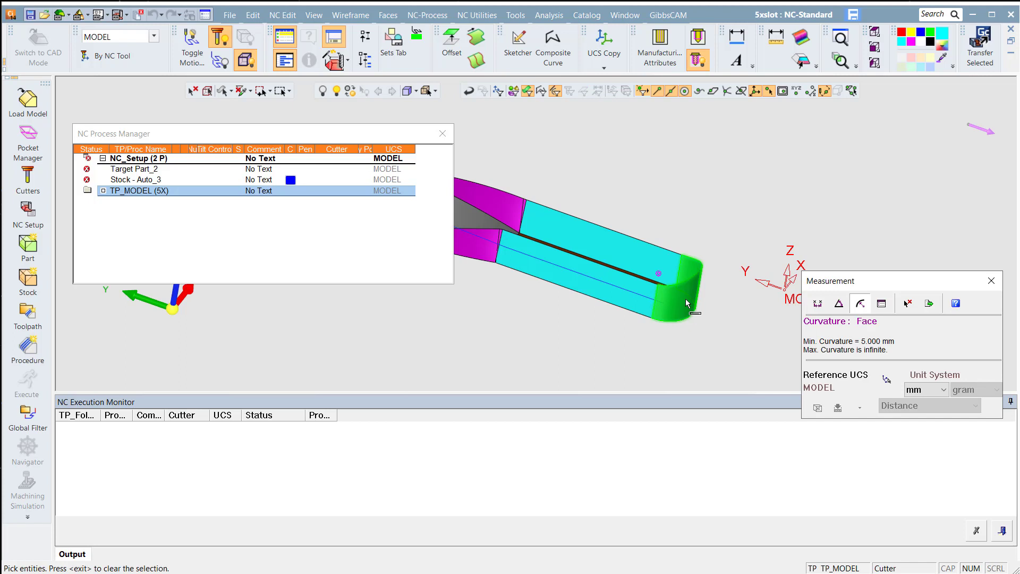
middle_click(685, 299)
middle_click(720, 174)
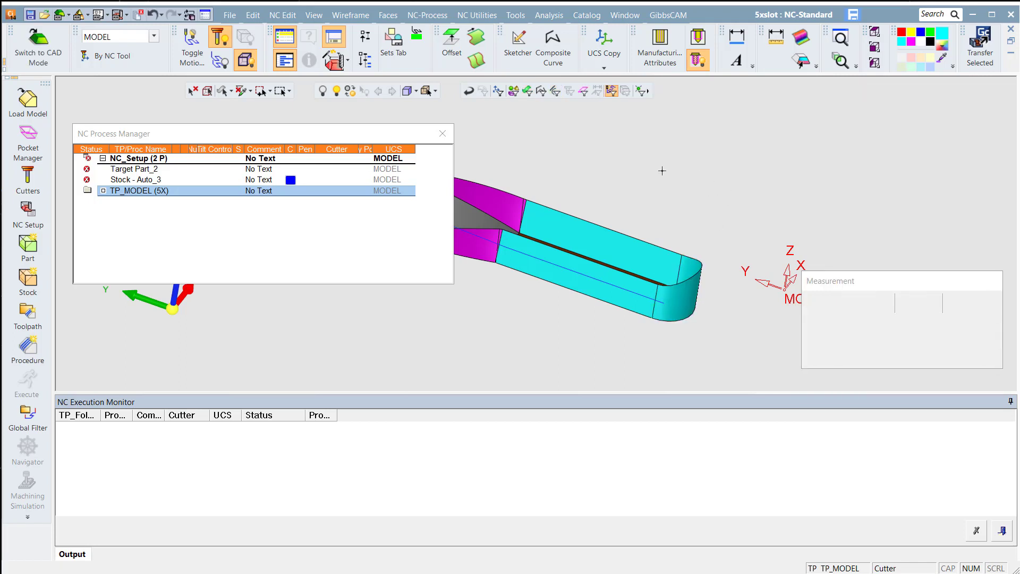
- Define a flat milling cutter named EM10 with a 10 mm diameter, and collapse the NC Execution Monitor
left_click(28, 178)
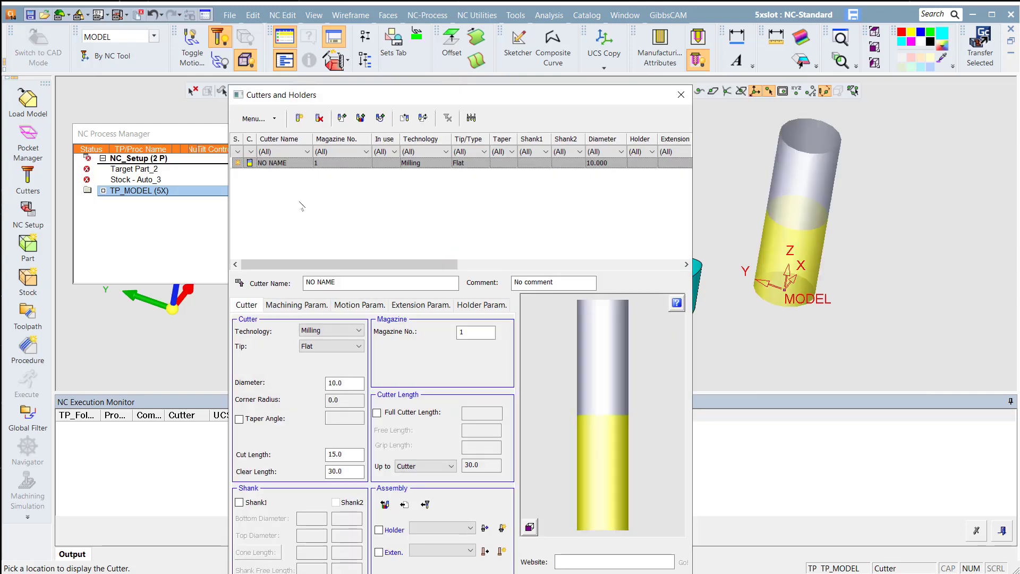
type("EM10")
left_click(638, 569)
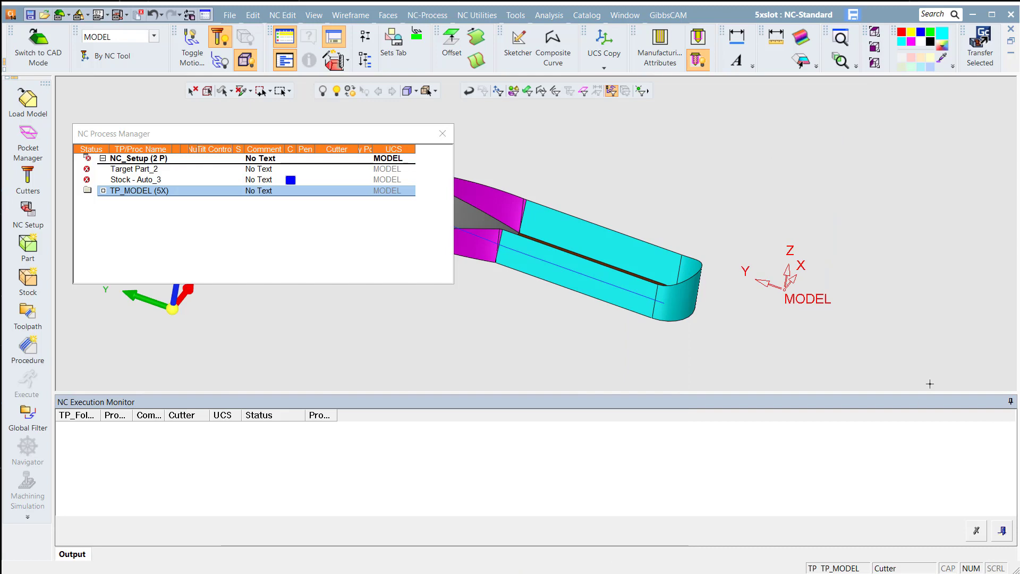
left_click(1011, 402)
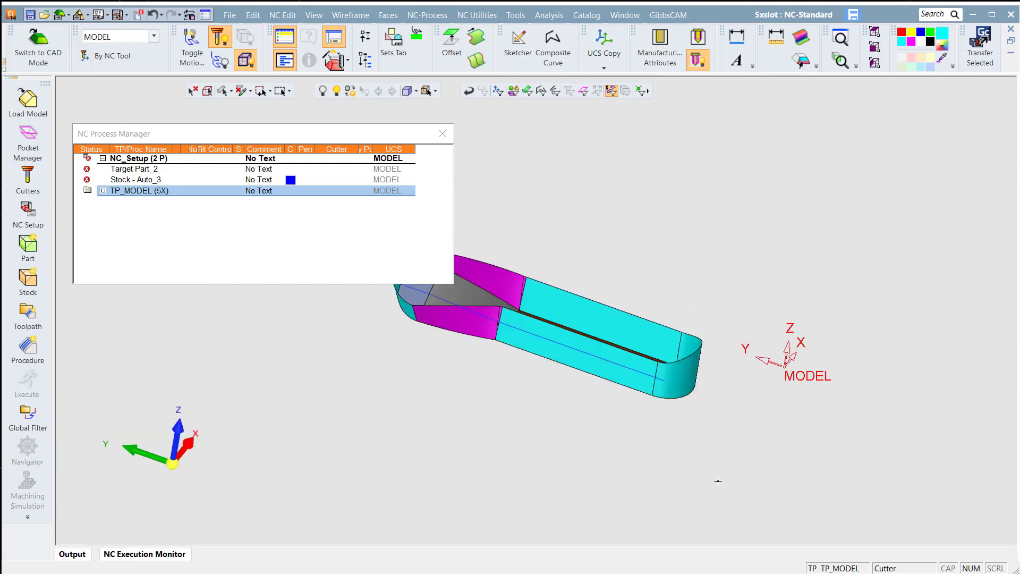
- Start a 5X Production Pro procedure in the TP_MODEL toolpath and assign the EM10 cutter to it
right_click_drag(718, 480, 829, 278, "ctrl")
middle_click_drag(537, 373, 646, 416, "ctrl")
left_click_drag(646, 417, 693, 317, "ctrl")
right_click_drag(693, 317, 616, 319, "ctrl")
left_click(134, 192)
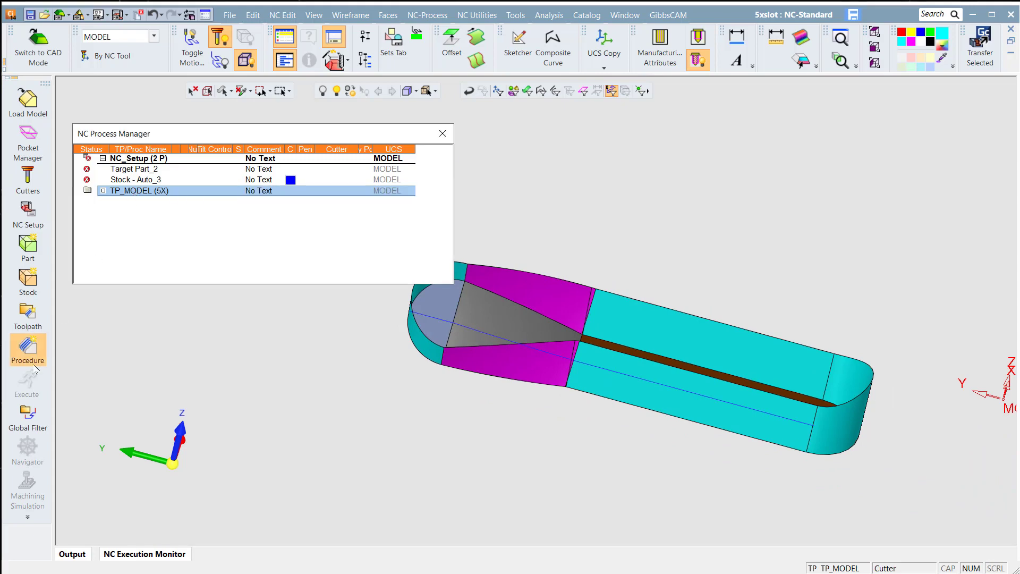
left_click(39, 346)
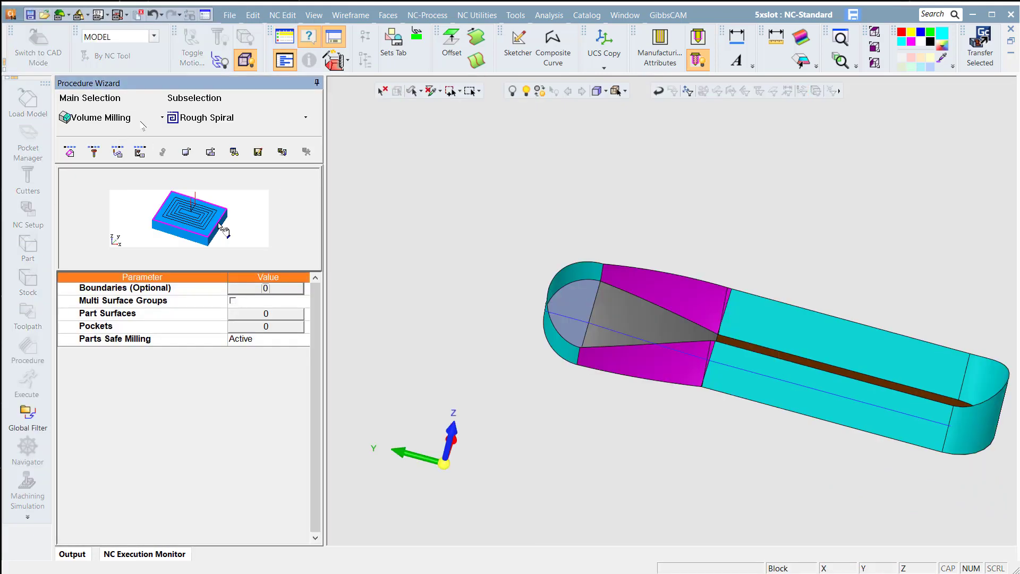
left_click(140, 118)
left_click(126, 253)
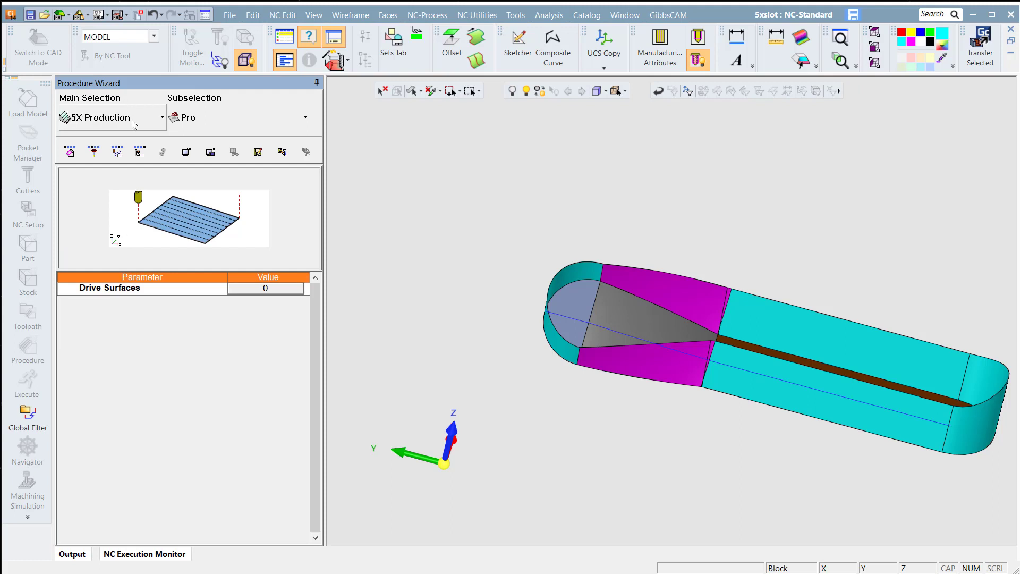
left_click(104, 155)
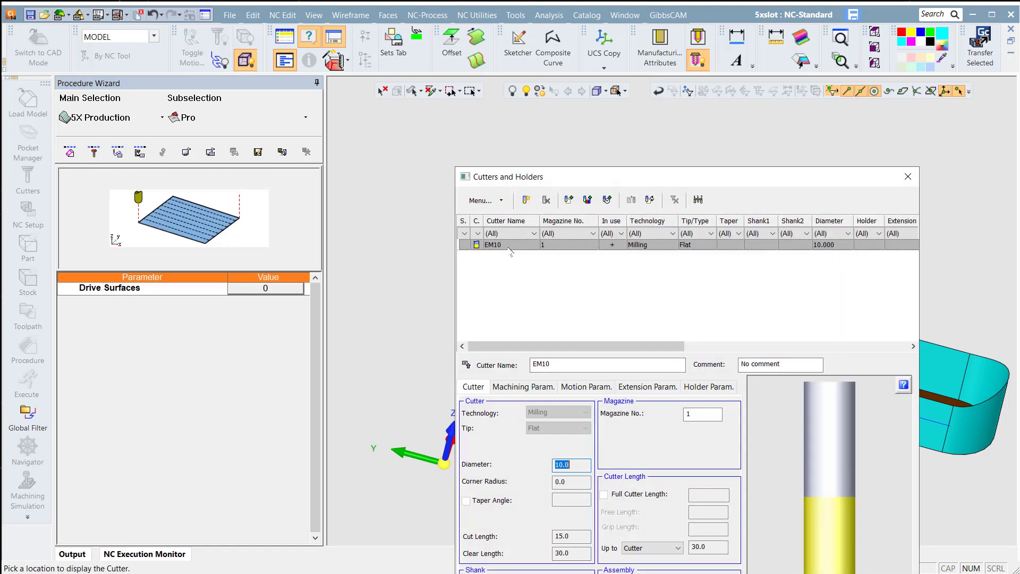
double_click(509, 245)
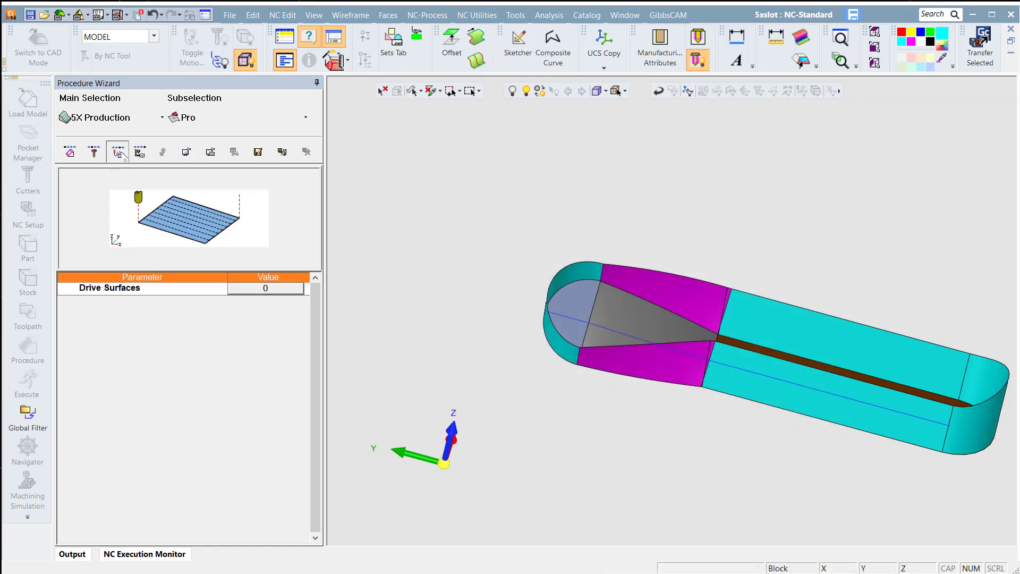
- Open the procedure's tool trajectory settings and set the surface path pattern to Project curves
left_click(118, 152)
left_click(267, 317)
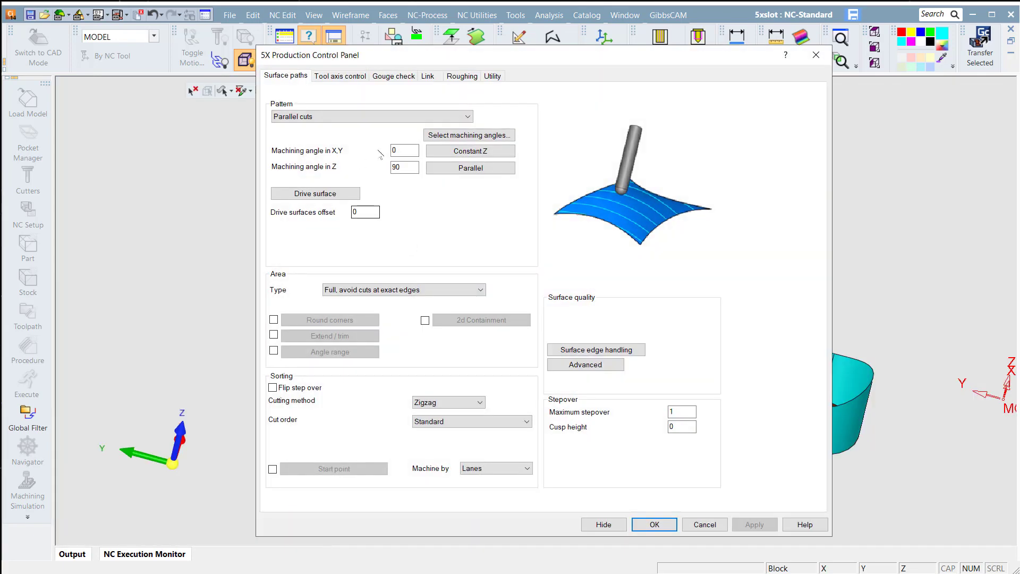
left_click(326, 118)
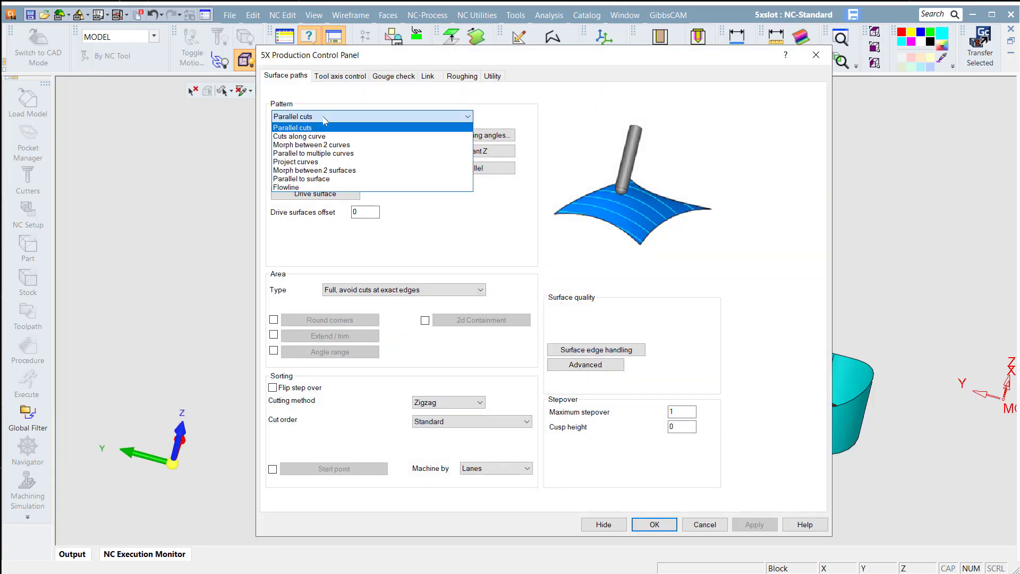
left_click(327, 162)
left_click_drag(461, 59, 307, 47)
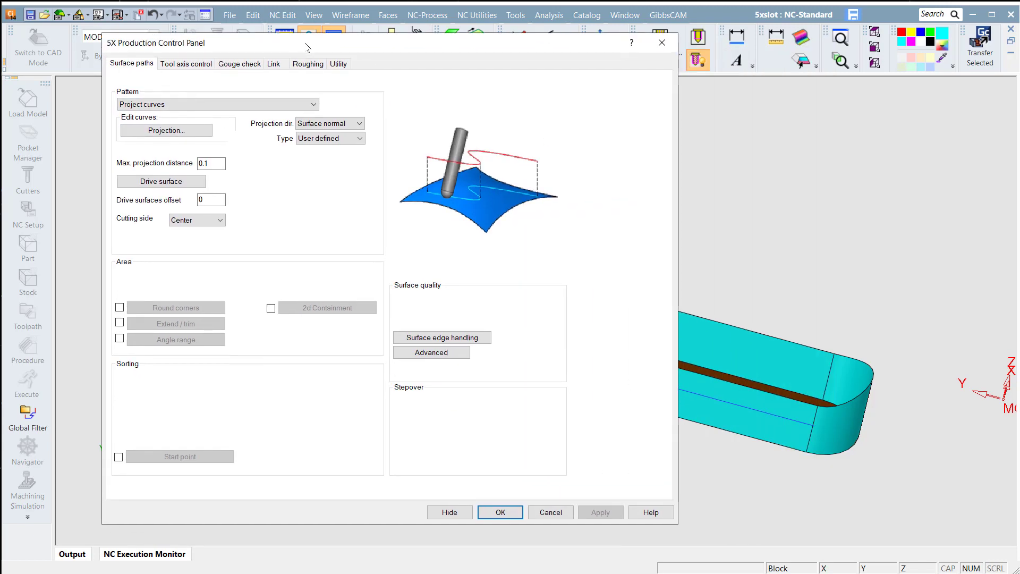
- Select the slot's three floor faces, straight, twisted and rounded-end, as the drive surfaces
left_click(181, 183)
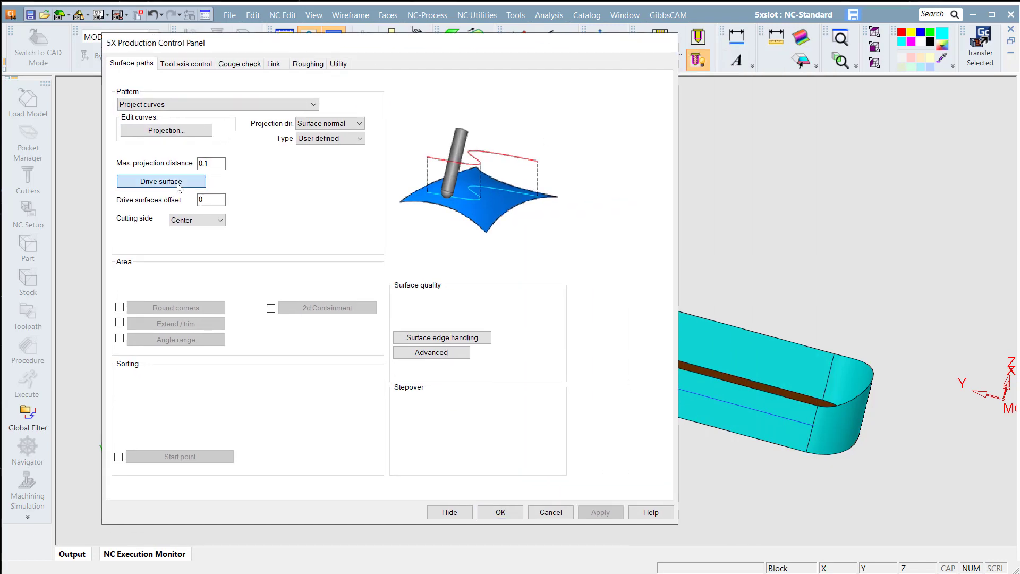
middle_click_drag(715, 290, 731, 327)
left_click(778, 411)
left_click(512, 325)
left_click(436, 314)
middle_click_drag(487, 255, 505, 198)
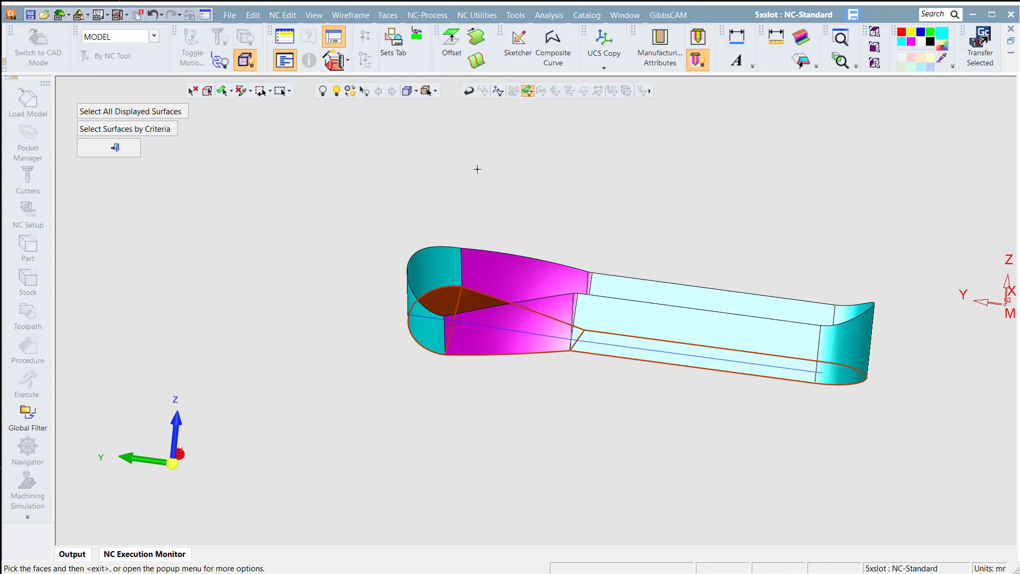
middle_click(574, 155)
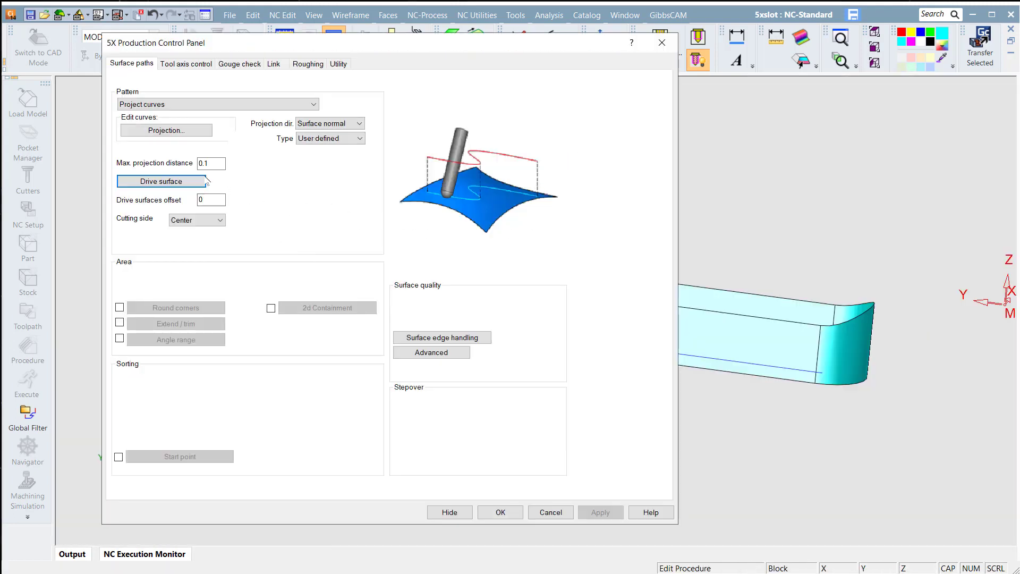
- Assign the floor centreline curve as the projection curve, chained from the straight section's end
left_click(192, 133)
middle_click_drag(743, 238, 742, 317)
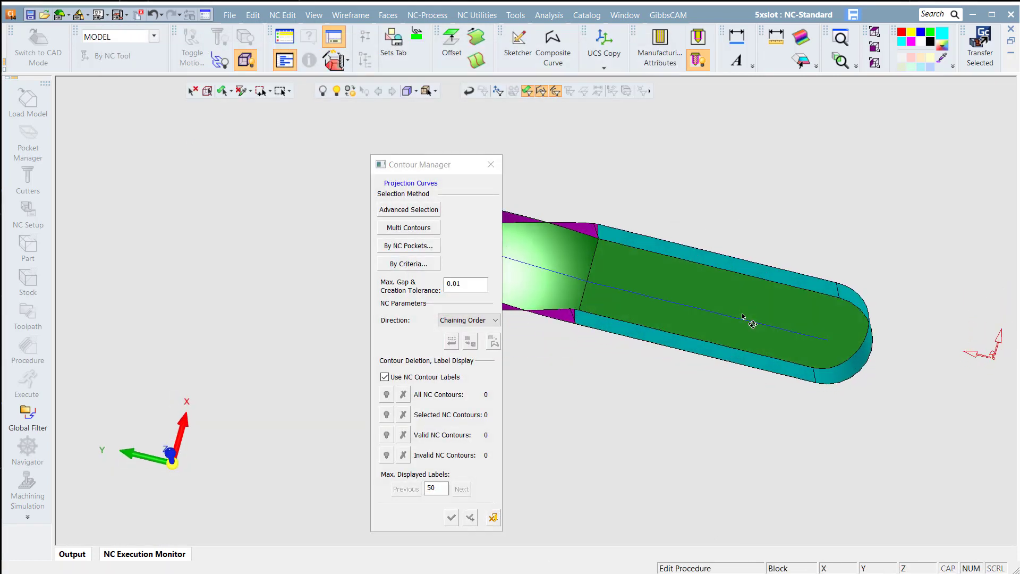
left_click(824, 342)
middle_click_drag(785, 251, 528, 142)
left_click_drag(446, 169, 269, 136)
left_click(410, 167)
middle_click(418, 168)
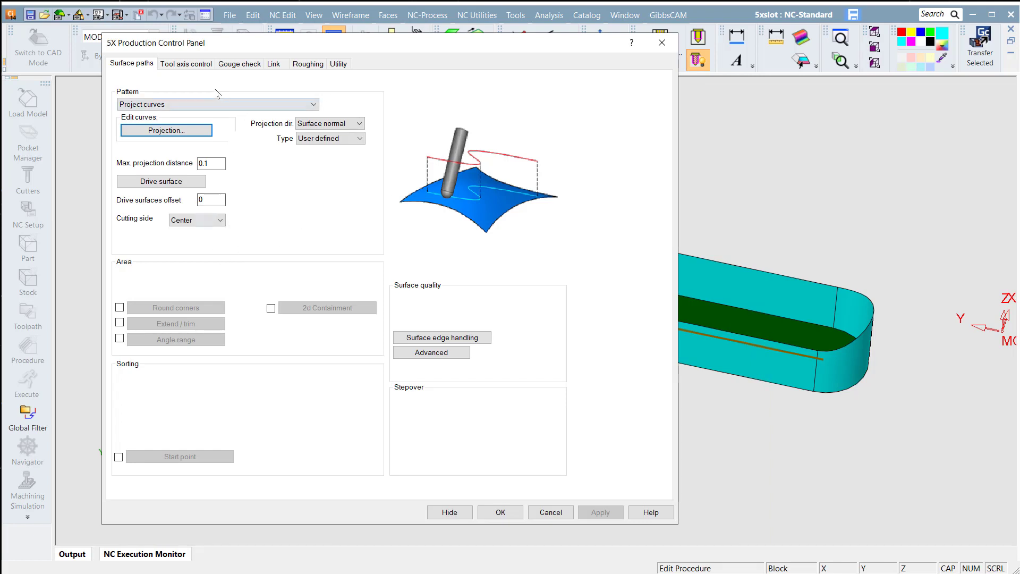
- Set the tool axis to not be tilted and stay normal to the surface
left_click(208, 65)
left_click(275, 123)
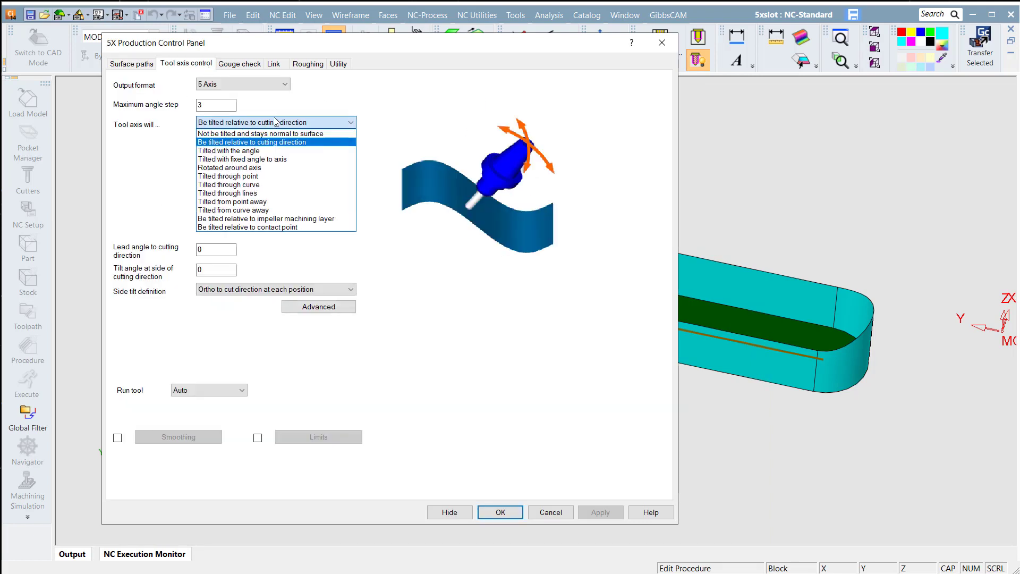
left_click(282, 134)
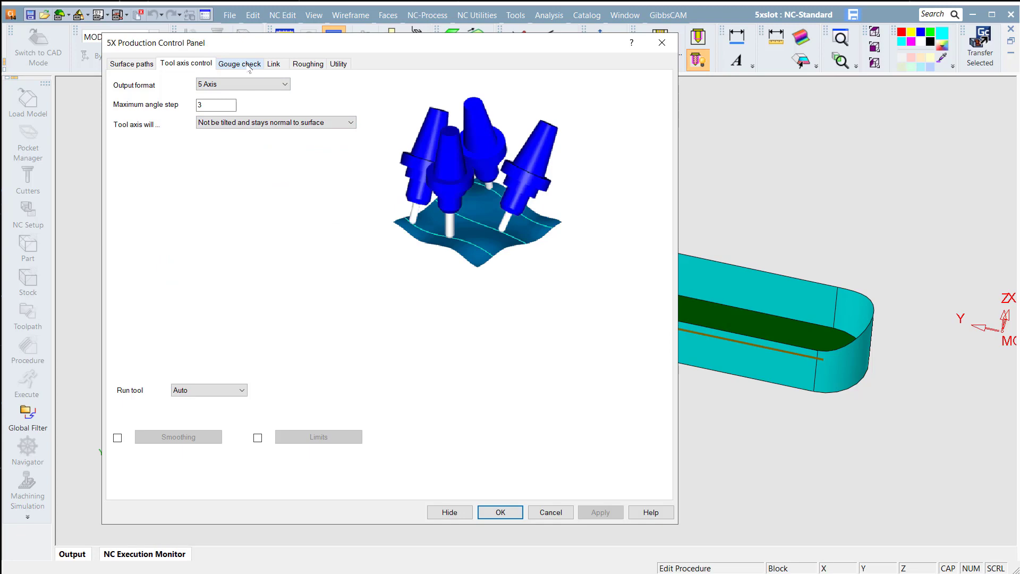
- Configure the retracts with an Automatic clearance area and entry and exit feed distances of 2
left_click(277, 64)
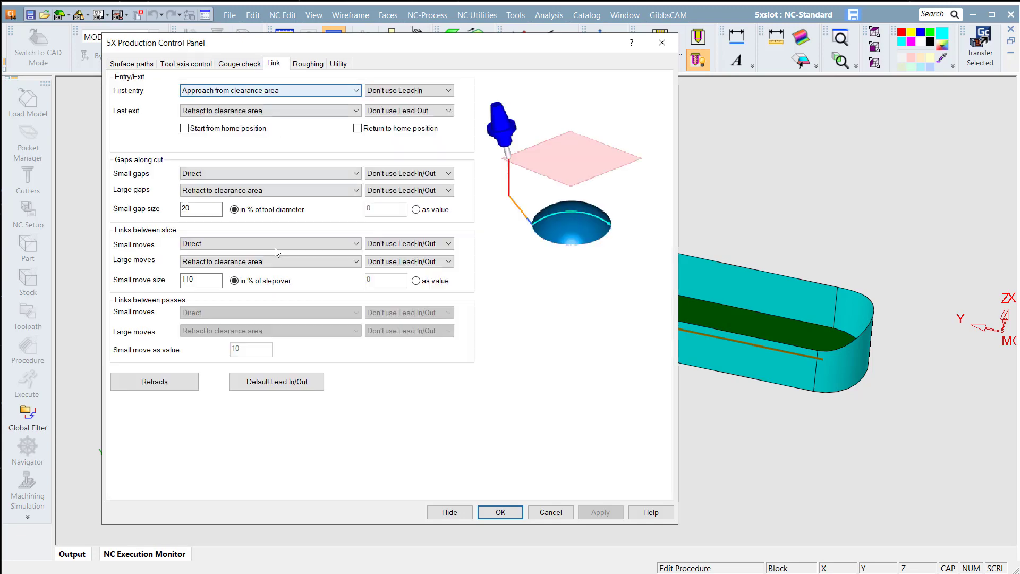
left_click(156, 382)
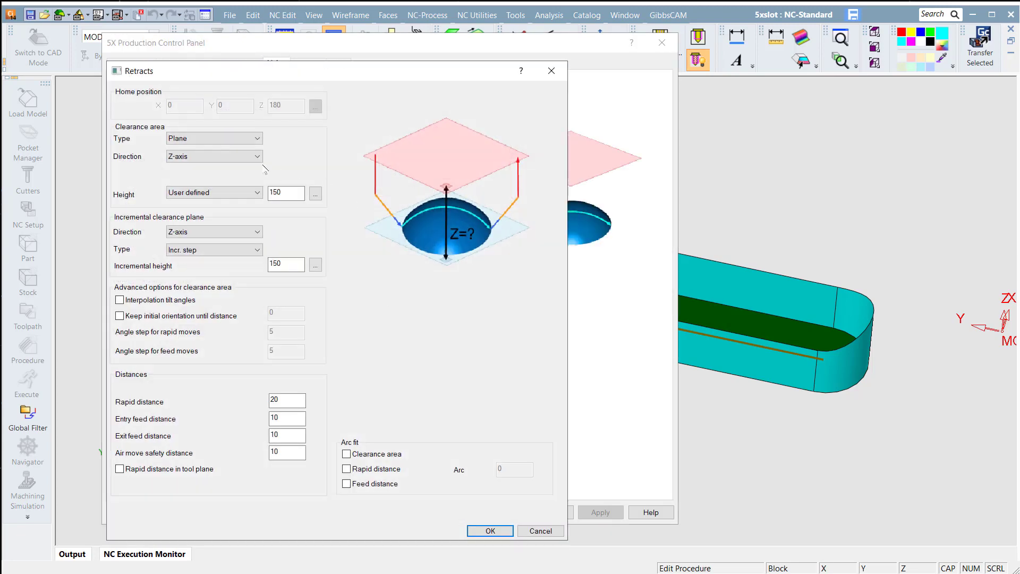
left_click(213, 139)
left_click(212, 149)
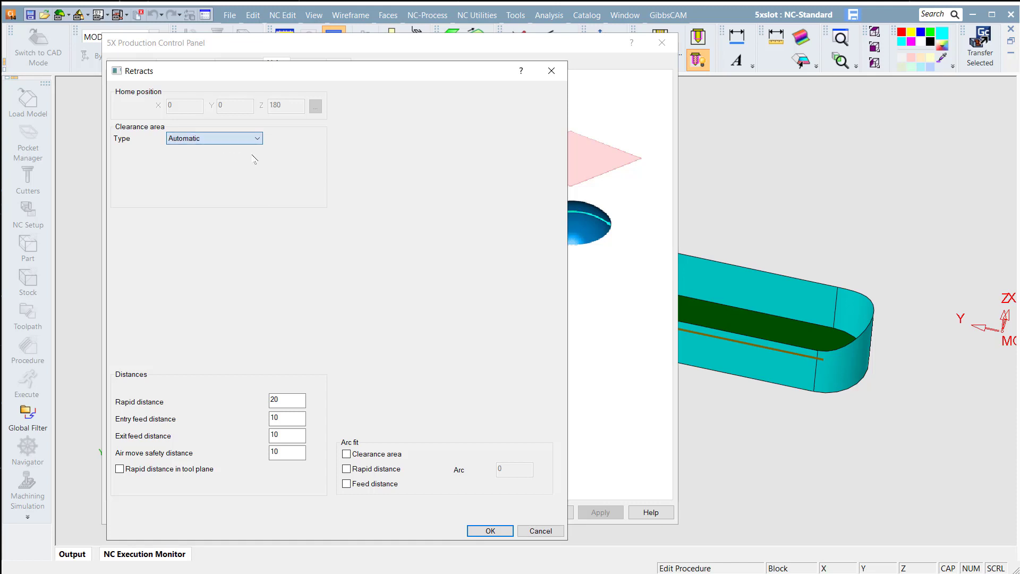
double_click(293, 418)
type("2")
double_click(277, 436)
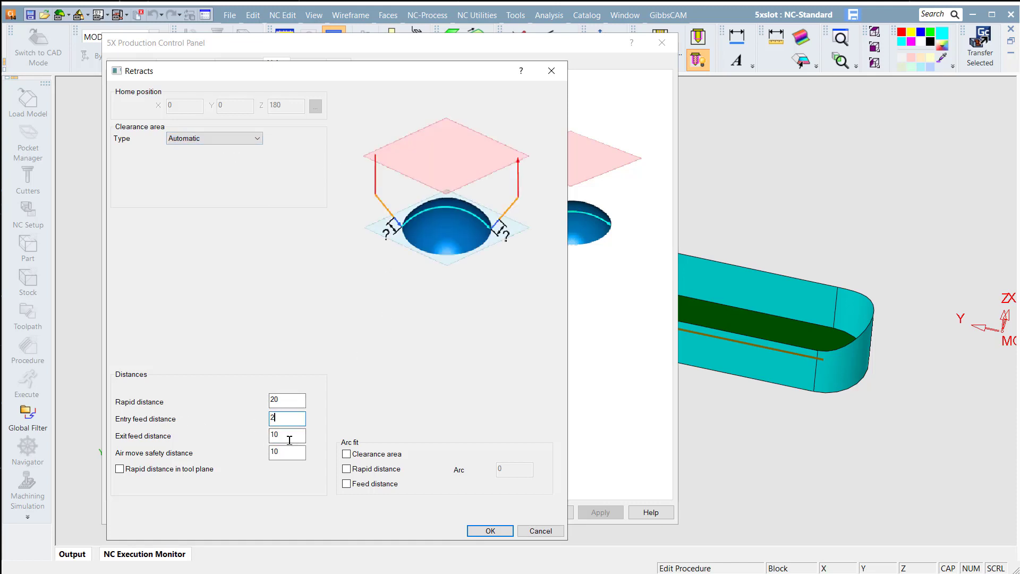
type("2")
left_click(490, 530)
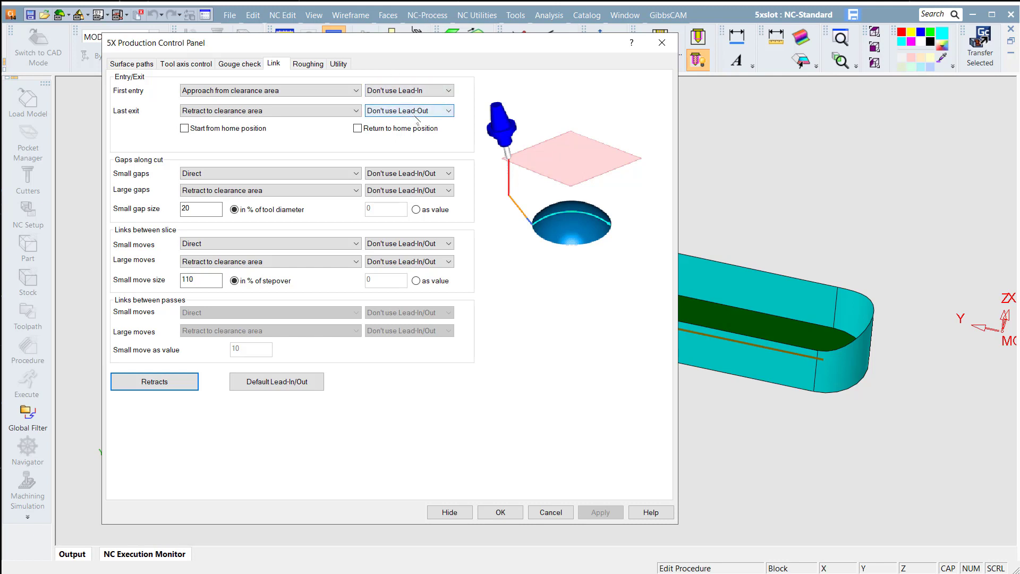
- Accept the 5X Production settings, then save and calculate the procedure
left_click(497, 512)
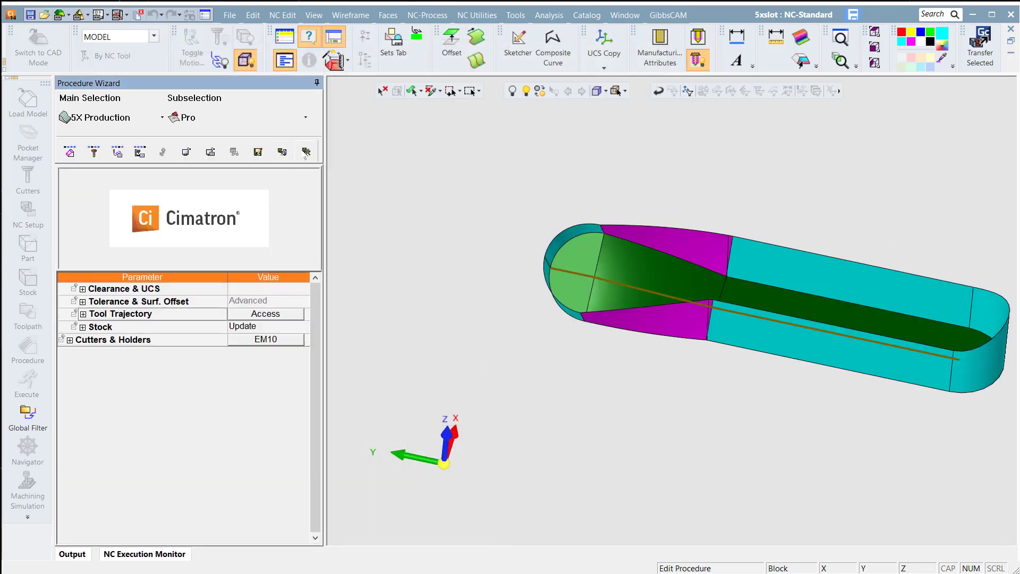
left_click(306, 153)
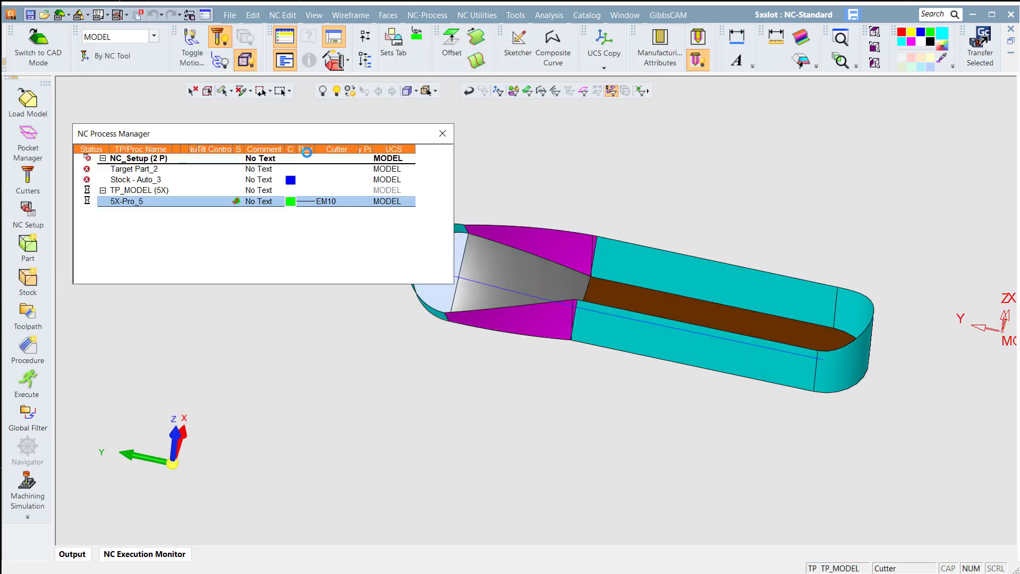
mouse_move(802, 340)
middle_mouse_down()
mouse_move(801, 292)
mouse_move(791, 334)
middle_mouse_up()
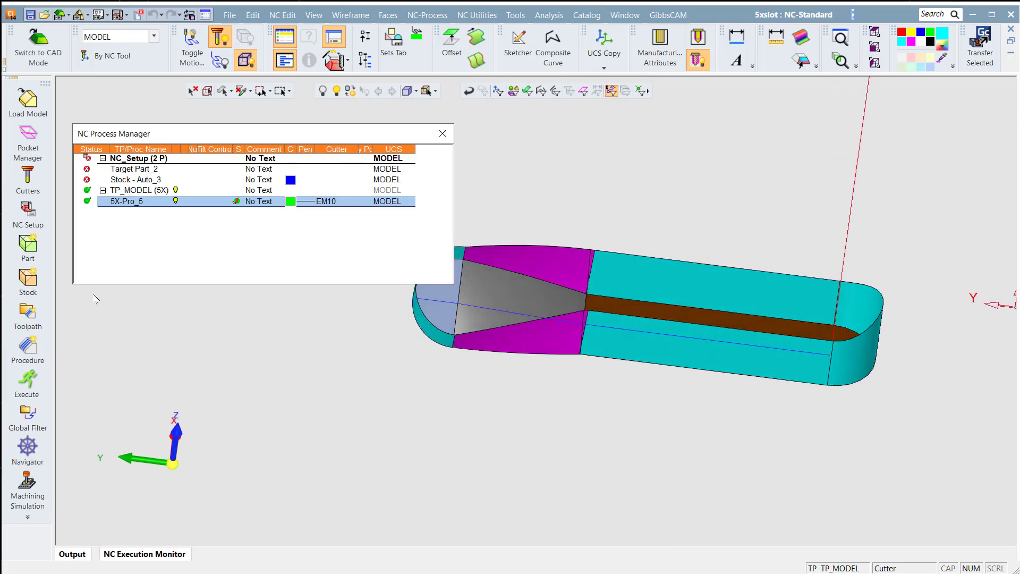
- Open the calculated procedure in the Navigator and examine the cutter position at both ends of the straight floor section
left_click(28, 449)
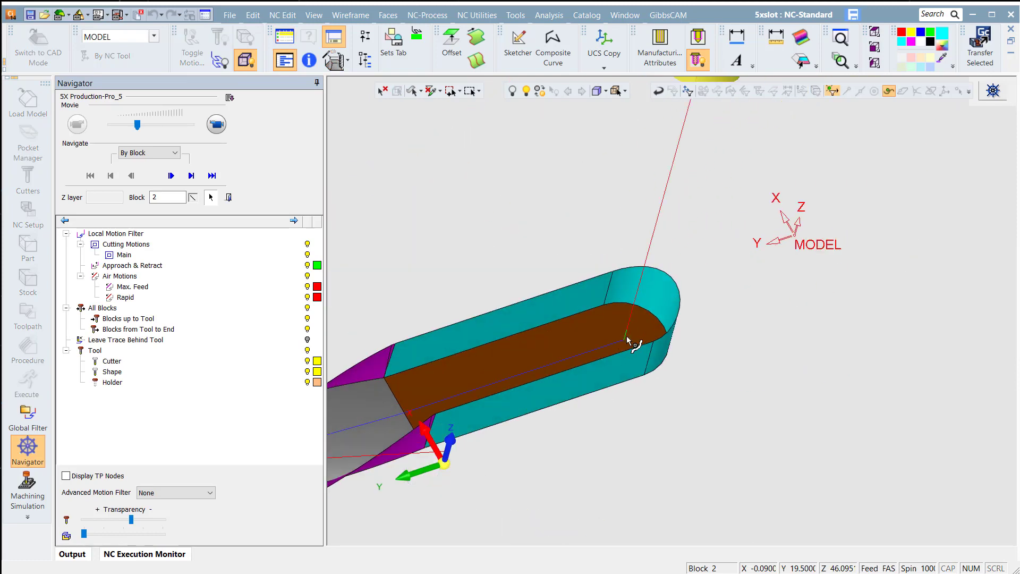
left_click(627, 339)
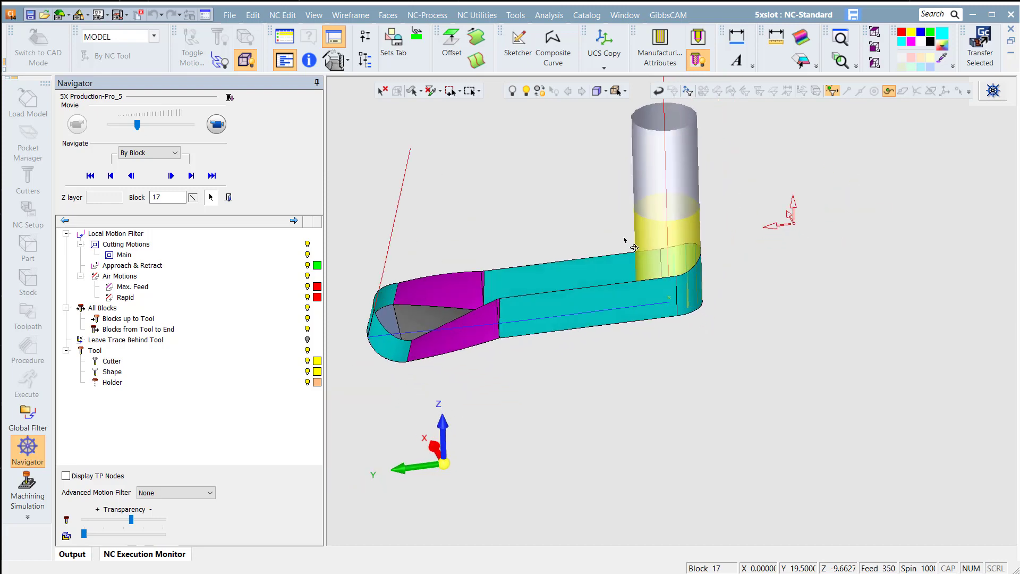
right_click_drag(733, 365, 829, 249, "ctrl")
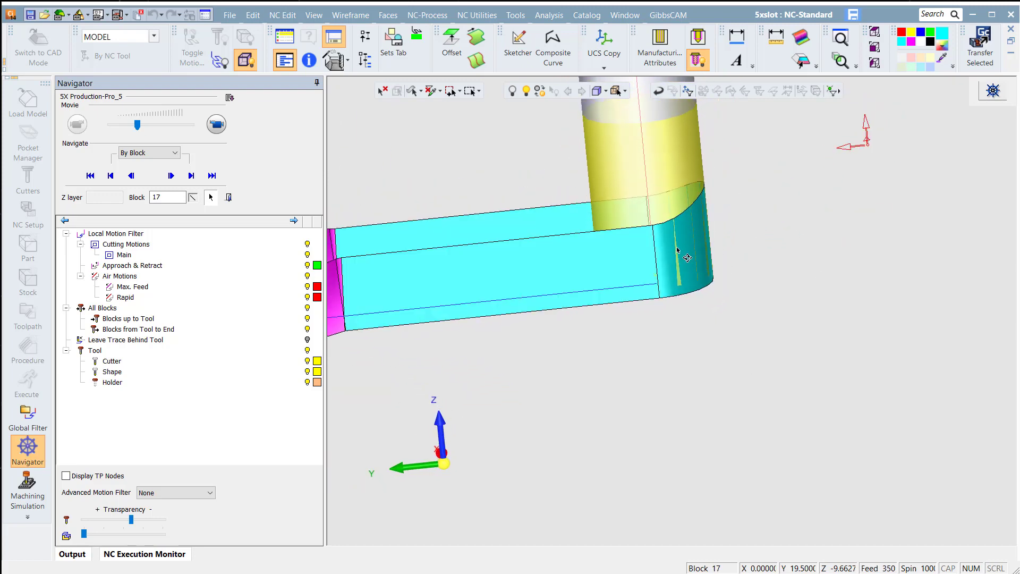
middle_click_drag(617, 202, 634, 233, "ctrl")
left_click(171, 176)
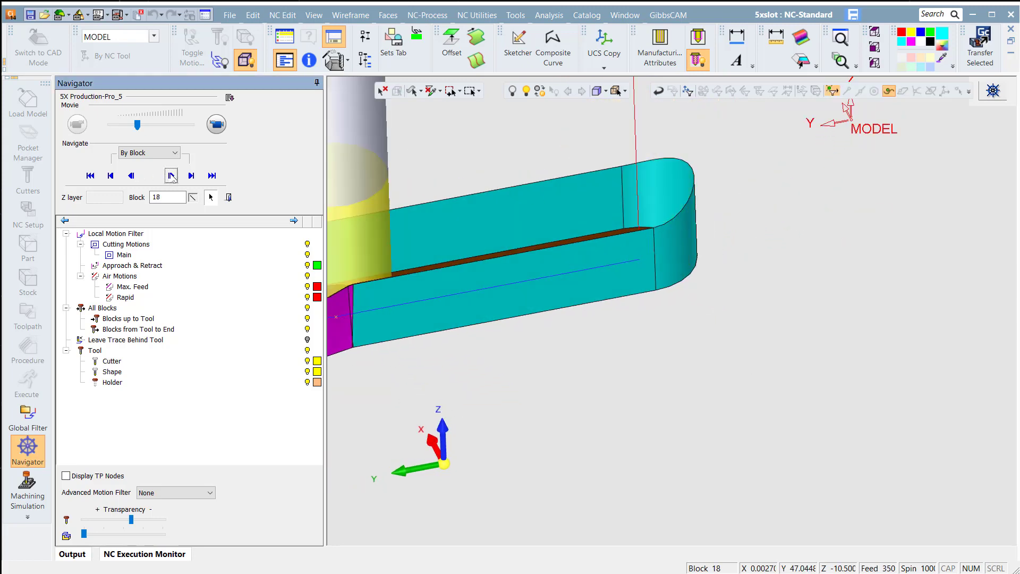
left_click(131, 176)
middle_click_drag(637, 245, 674, 256)
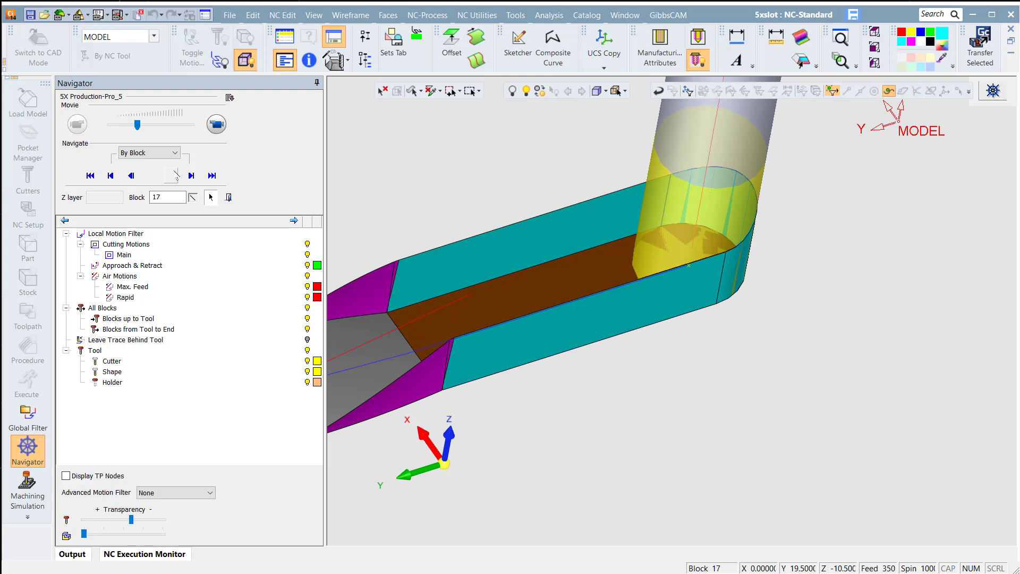
left_click(171, 176)
middle_click_drag(444, 281, 568, 266)
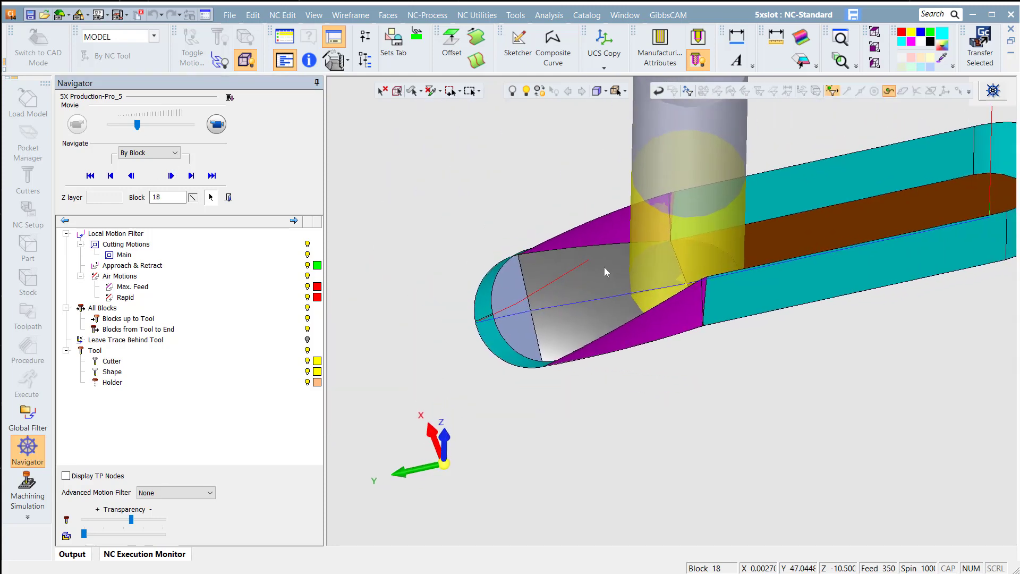
- Step the cutter block by block through the sloped floor section to the slot's rounded end and examine its position against the end wall
left_click(171, 175)
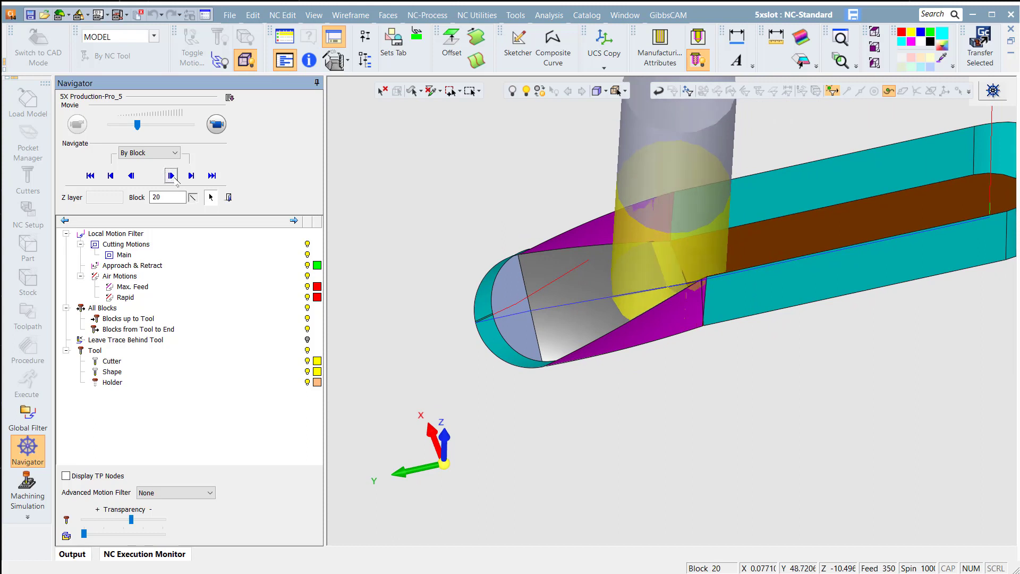
left_click(171, 176)
left_click(172, 176)
left_click(171, 175)
left_click(171, 176)
left_click(171, 175)
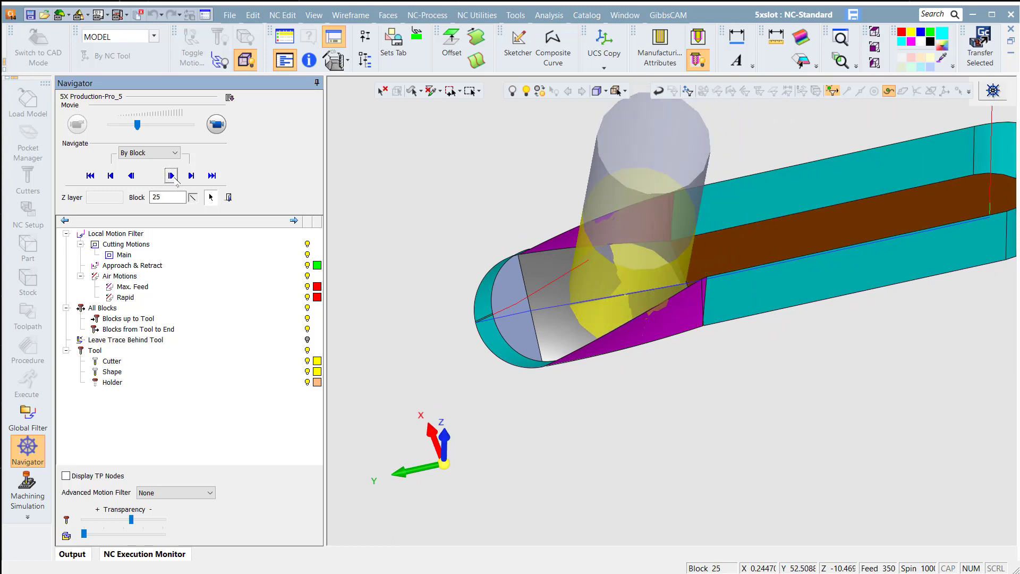
left_click(171, 176)
left_click(171, 175)
left_click(171, 175)
left_click(171, 176)
left_click(171, 175)
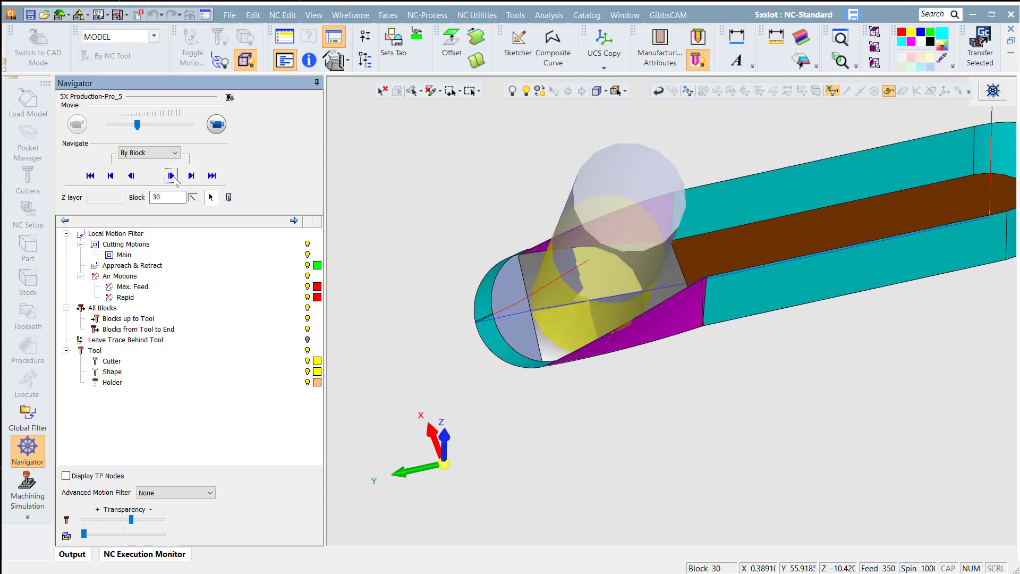
left_click(171, 175)
left_click(171, 176)
left_click(171, 176)
left_click(172, 175)
left_click(171, 176)
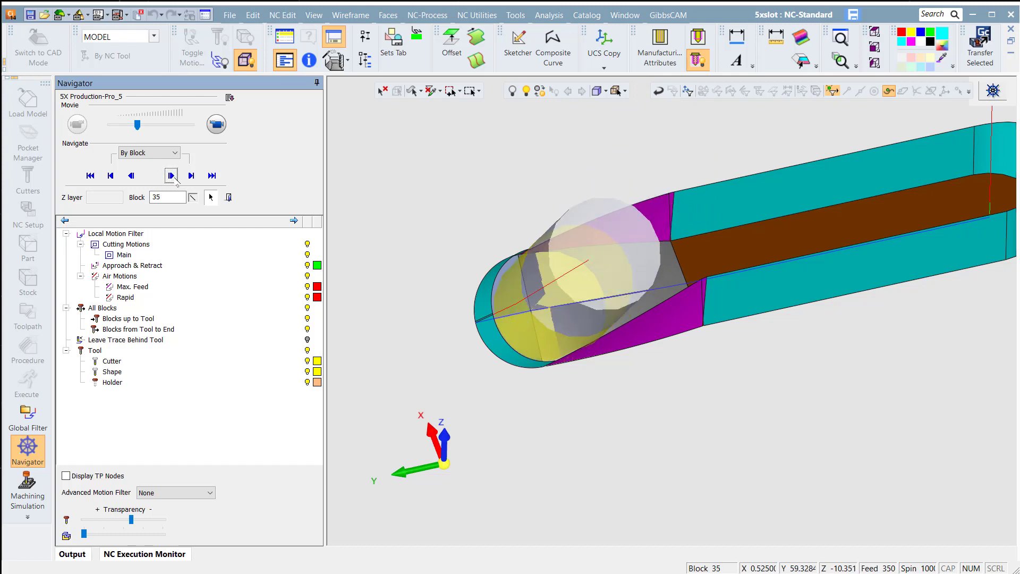
left_click(171, 176)
left_click(171, 175)
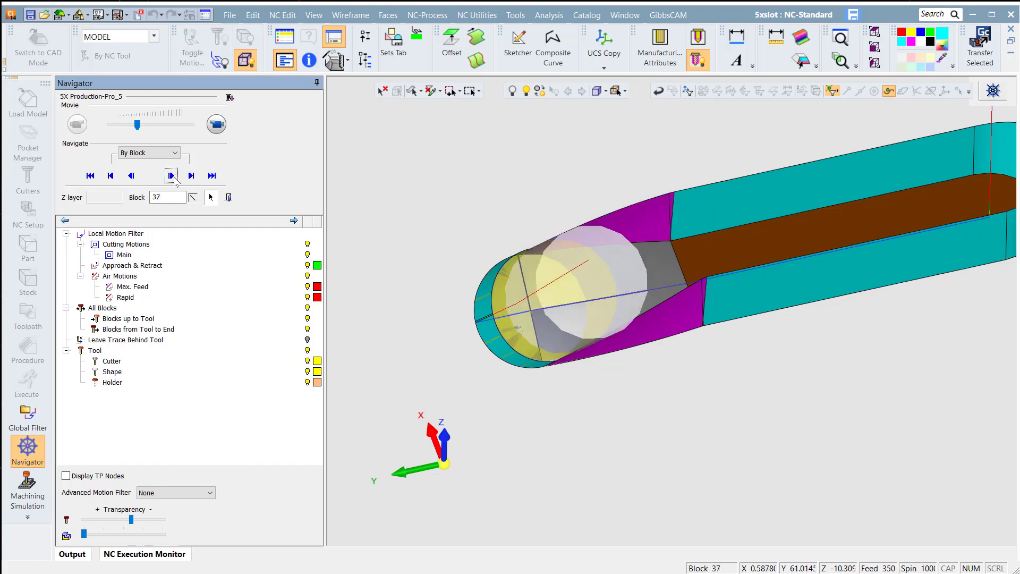
left_click(171, 175)
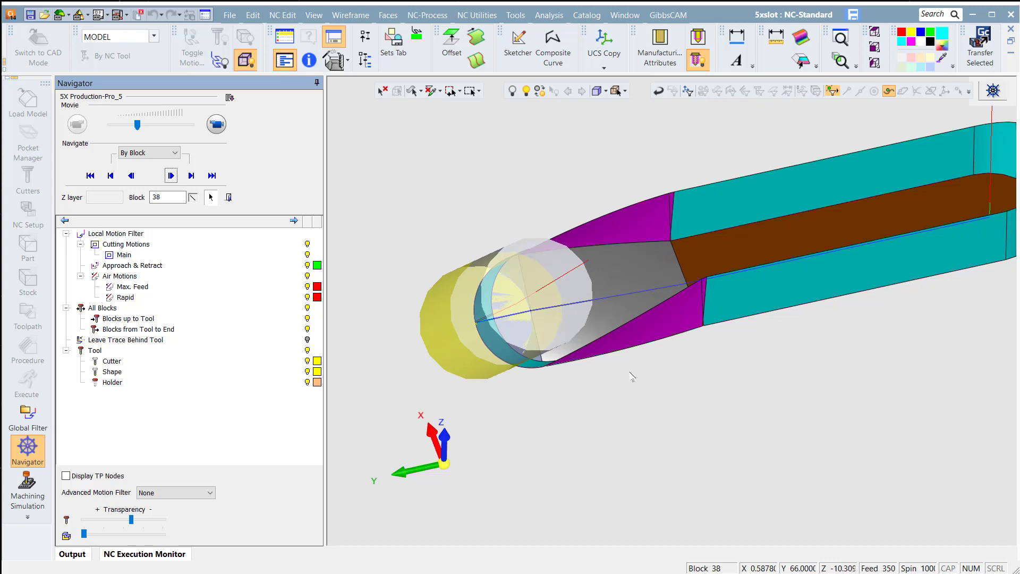
scroll(715, 272, "up", 3)
middle_click_drag(715, 271, 611, 191)
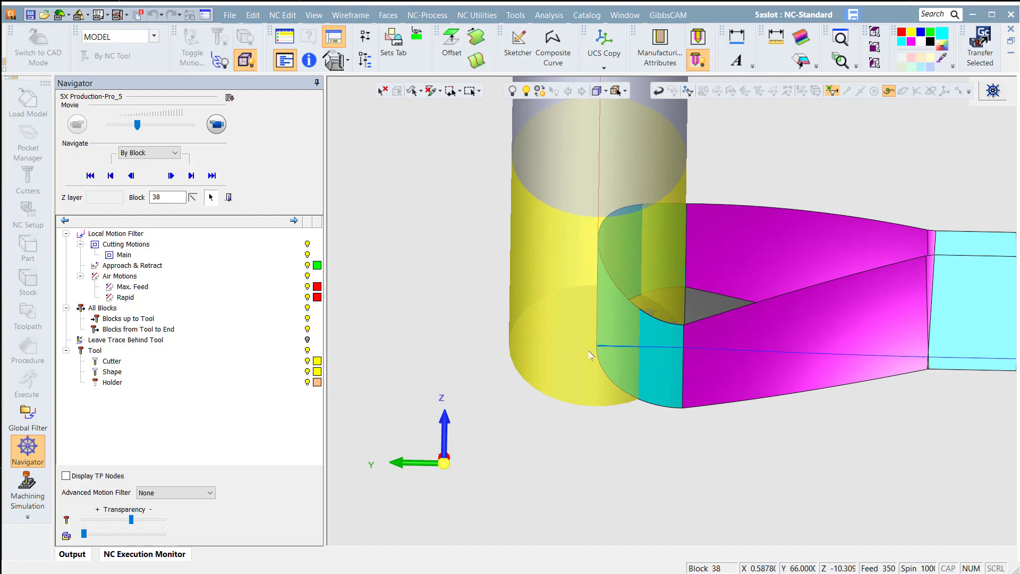
middle_click_drag(680, 298, 565, 257)
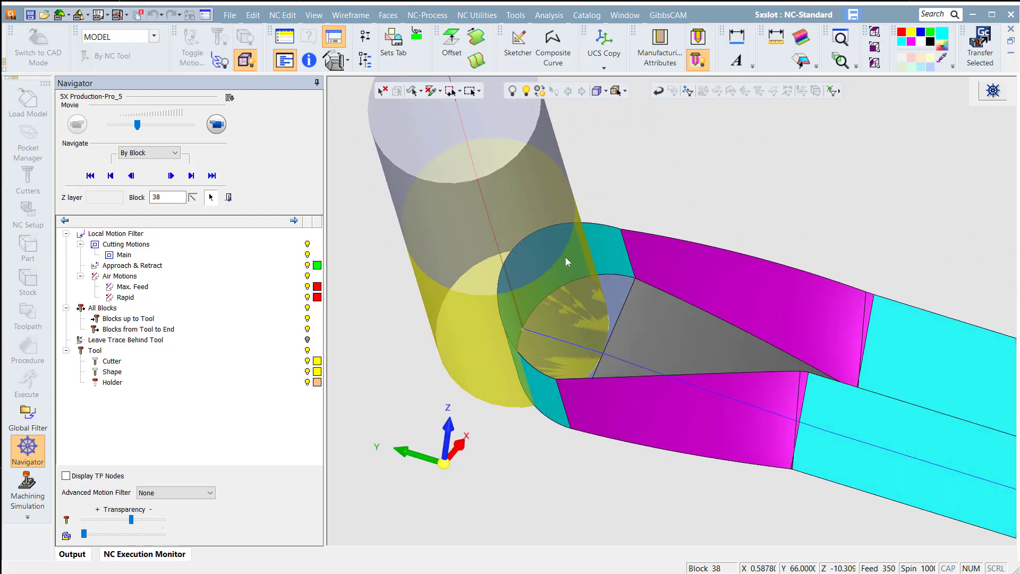
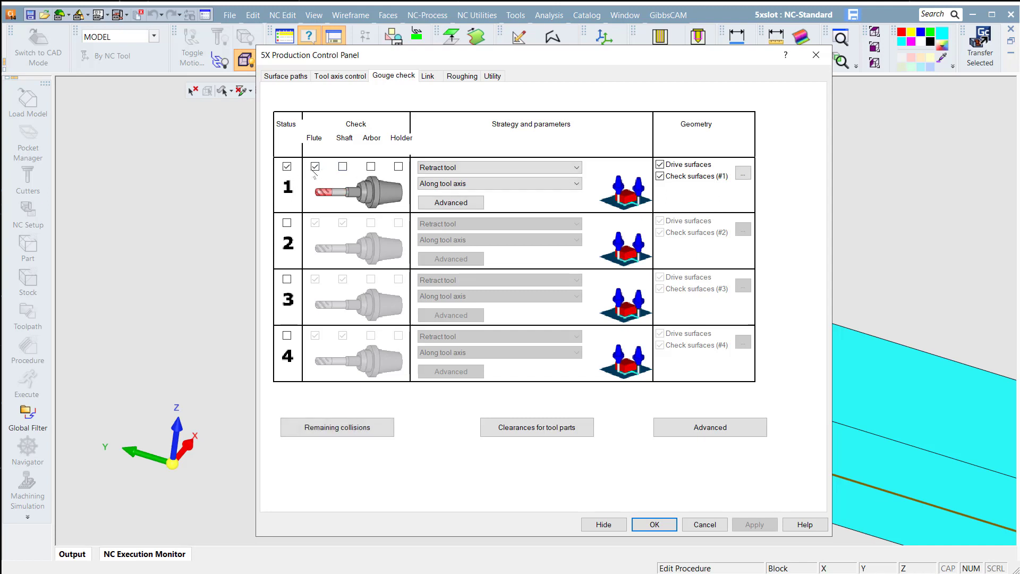
- Set gouge check 1 to trim and relink the toolpath against the check surfaces only, excluding the drive surfaces
left_click(487, 167)
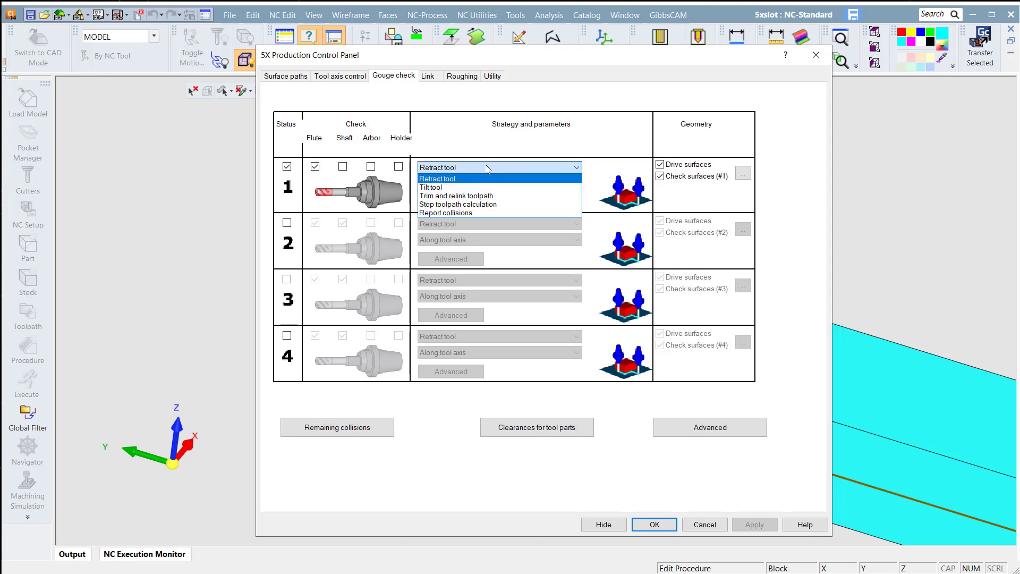
left_click(491, 196)
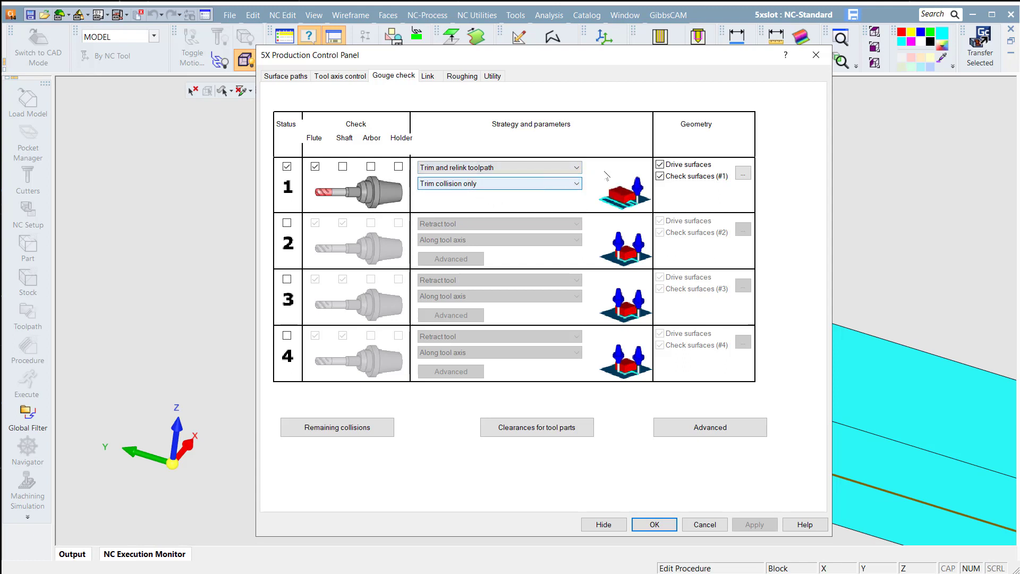
left_click(661, 165)
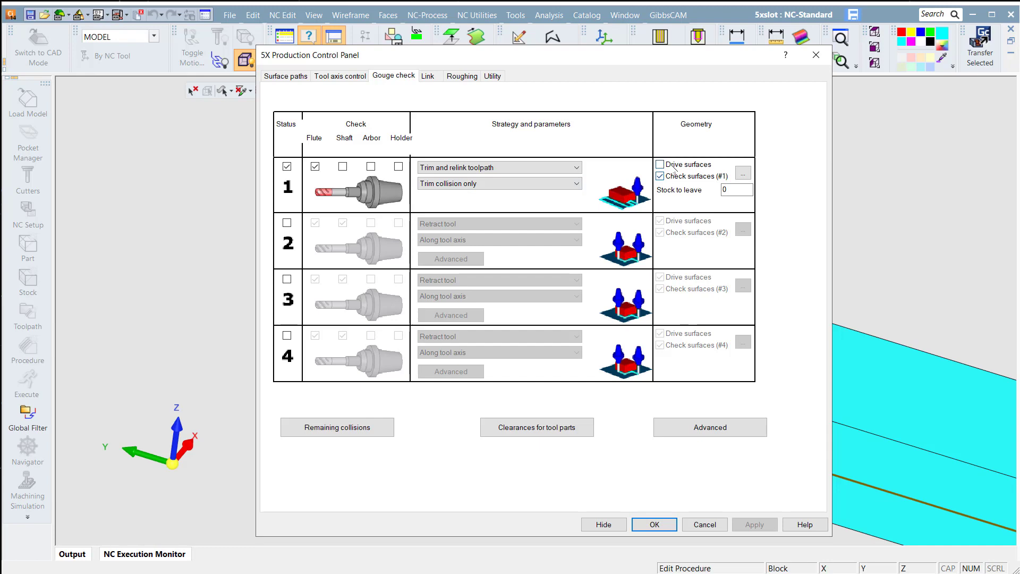
- Pick the narrow strip face on the slot's rounded end wall as check surface #1, then save and calculate the procedure
left_click(745, 178)
scroll(315, 300, "up", 5)
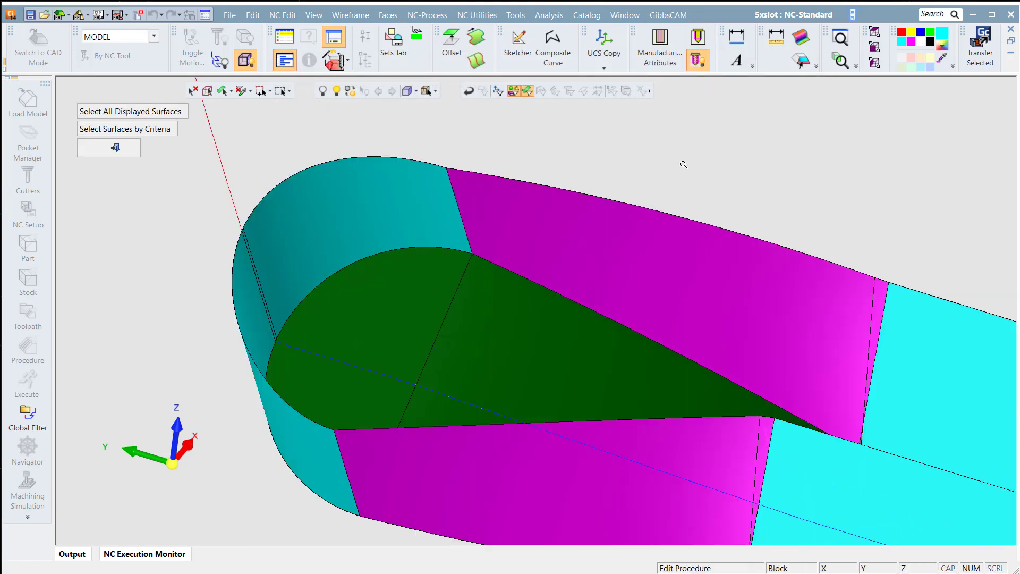
middle_click_drag(199, 343, 417, 378)
scroll(298, 328, "up", 4)
middle_click_drag(309, 346, 373, 337)
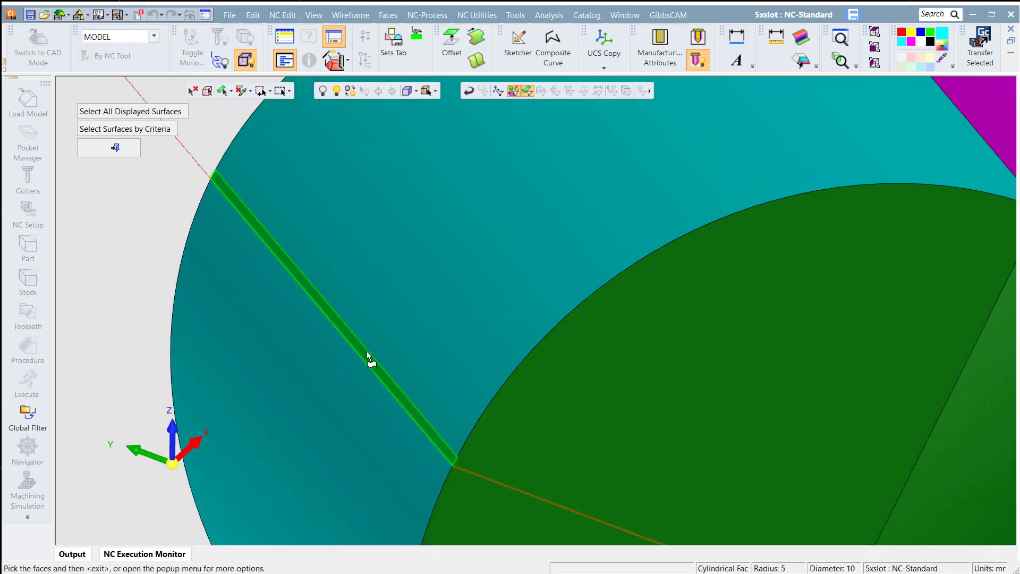
left_click(370, 360)
scroll(462, 289, "down", 5)
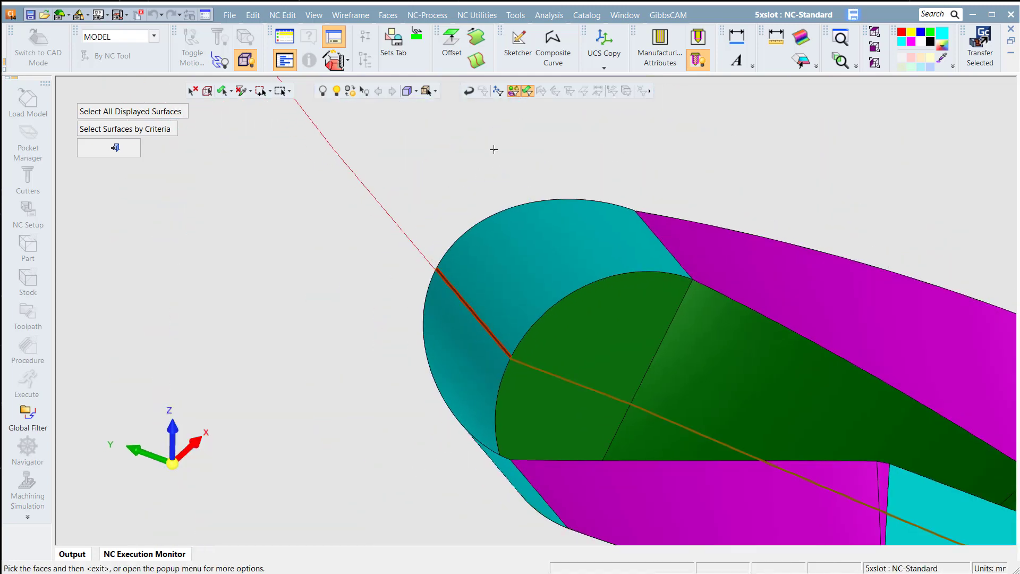
middle_click(494, 149)
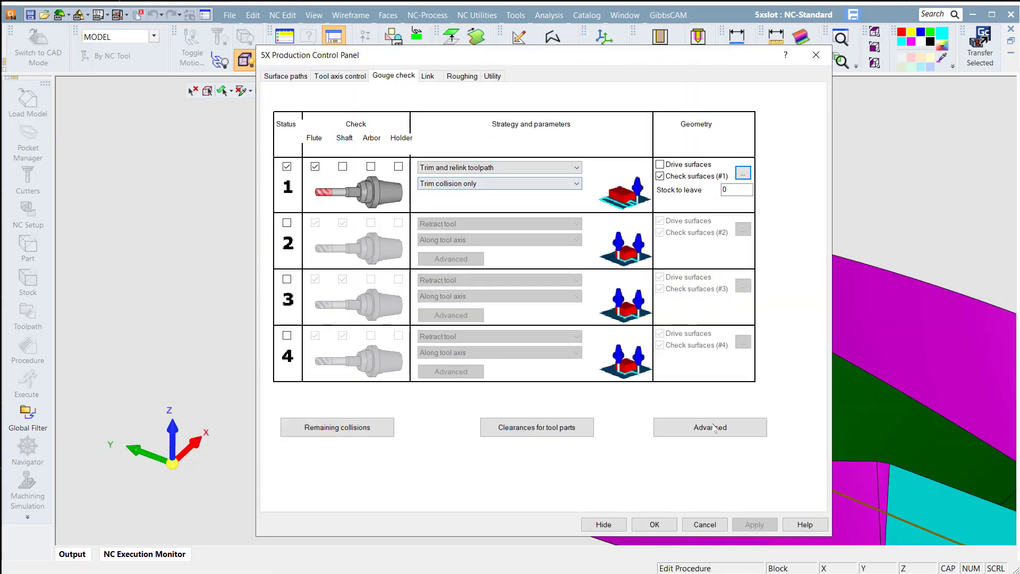
left_click(655, 525)
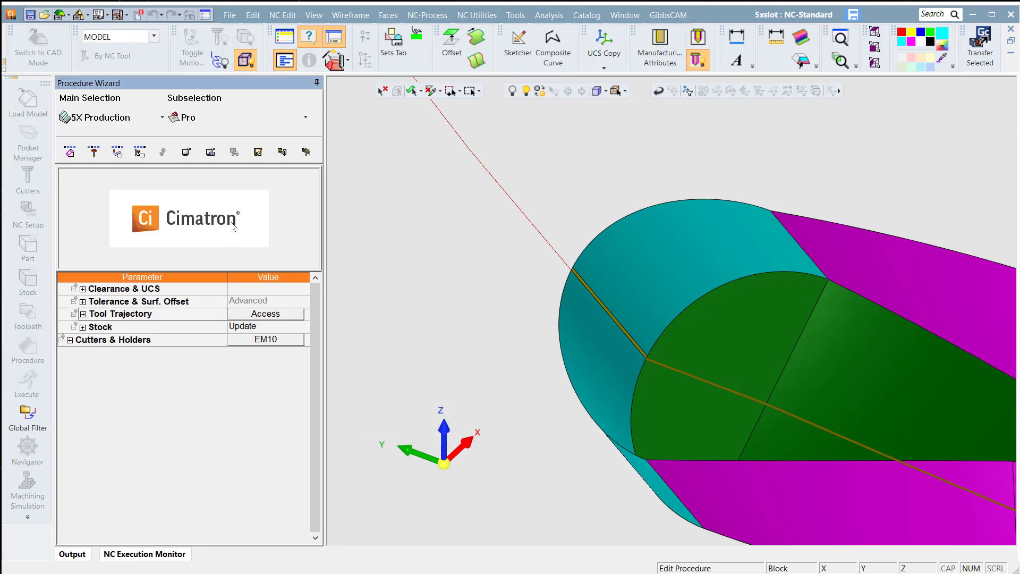
left_click(306, 151)
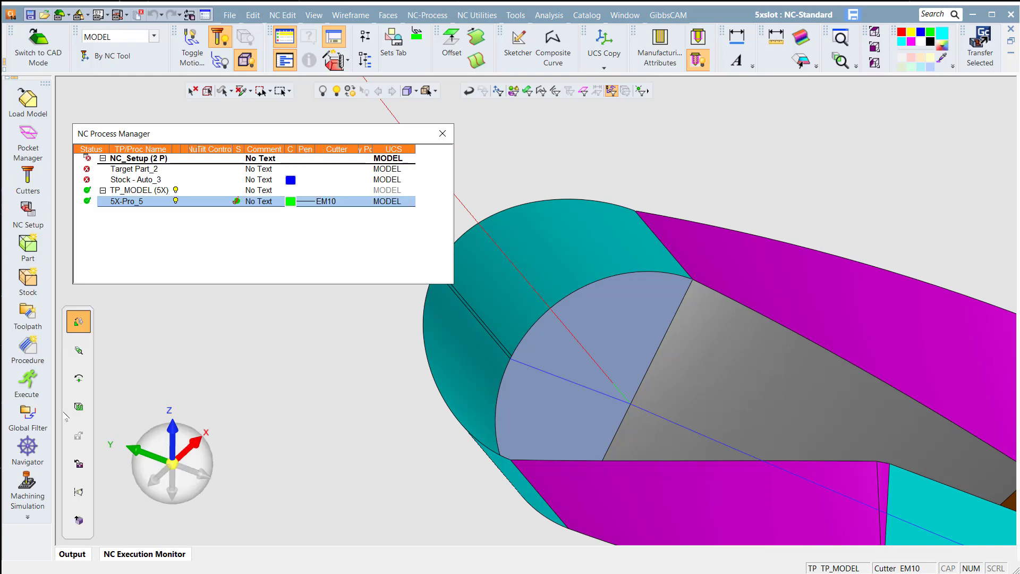
- Open the recalculated toolpath in the Navigator, examine the cutter's last position at the rounded end, and play its retract motion
left_click(27, 446)
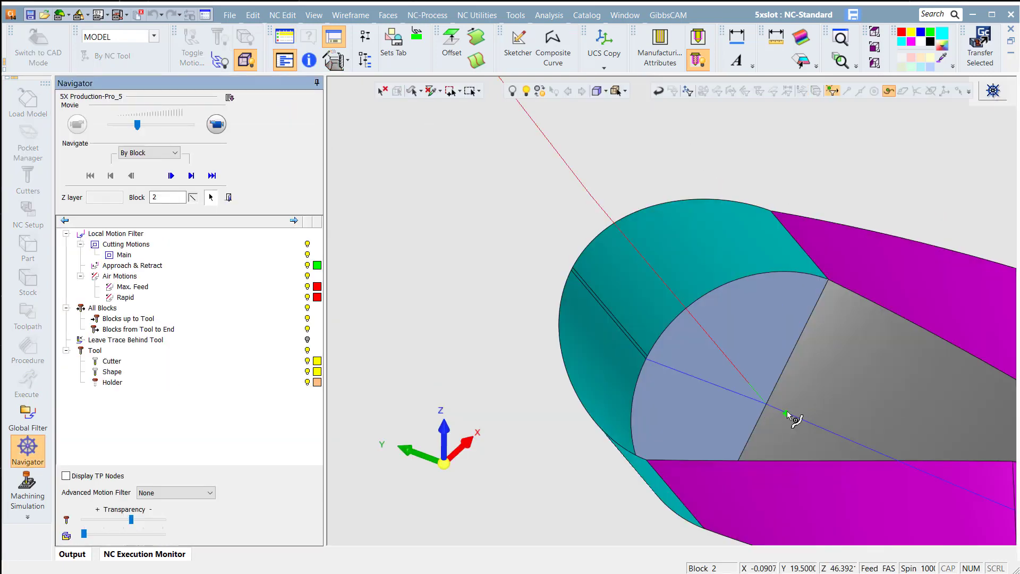
left_click(787, 412)
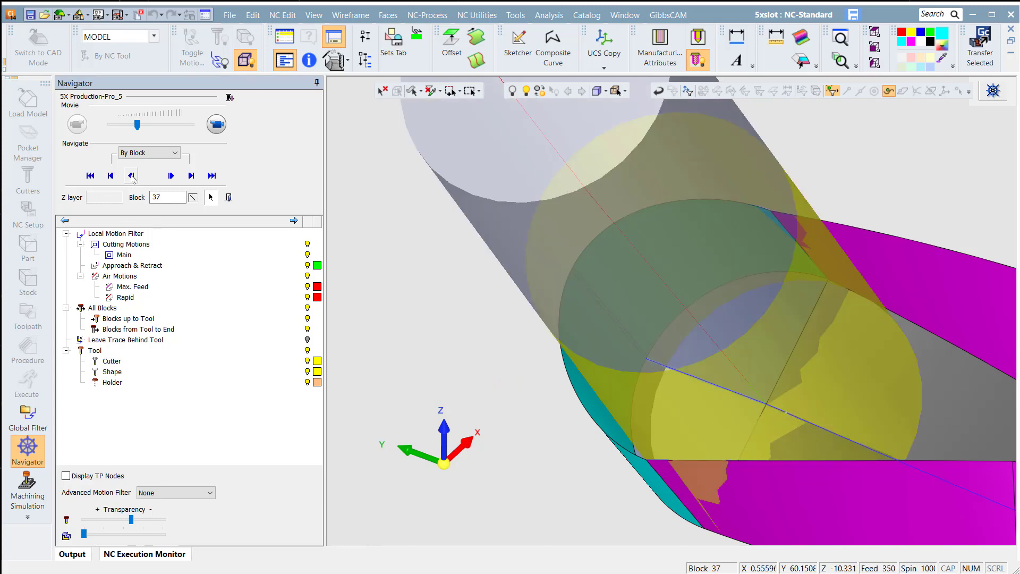
left_click(171, 176)
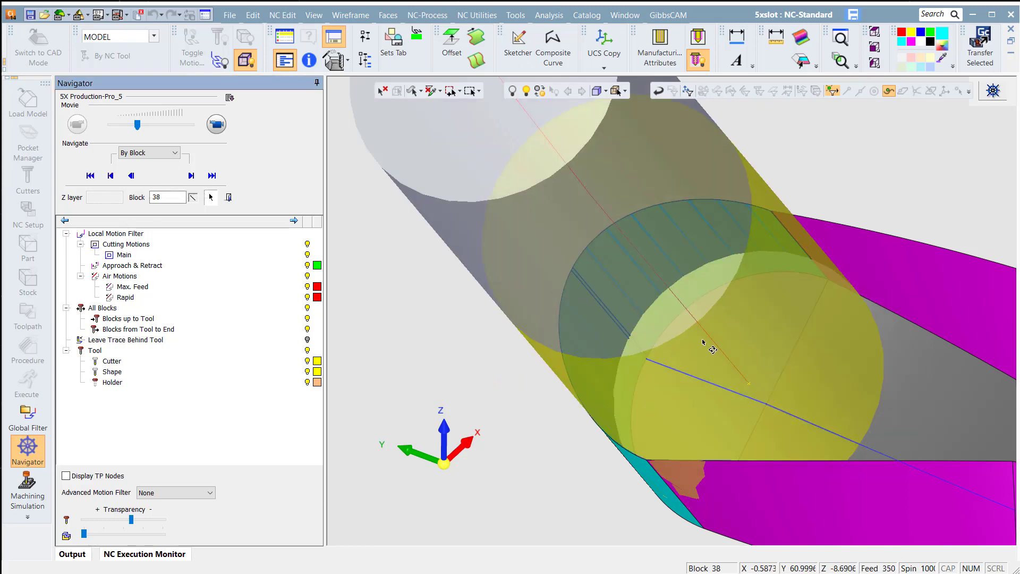
middle_click_drag(703, 342, 717, 234)
left_click(217, 123)
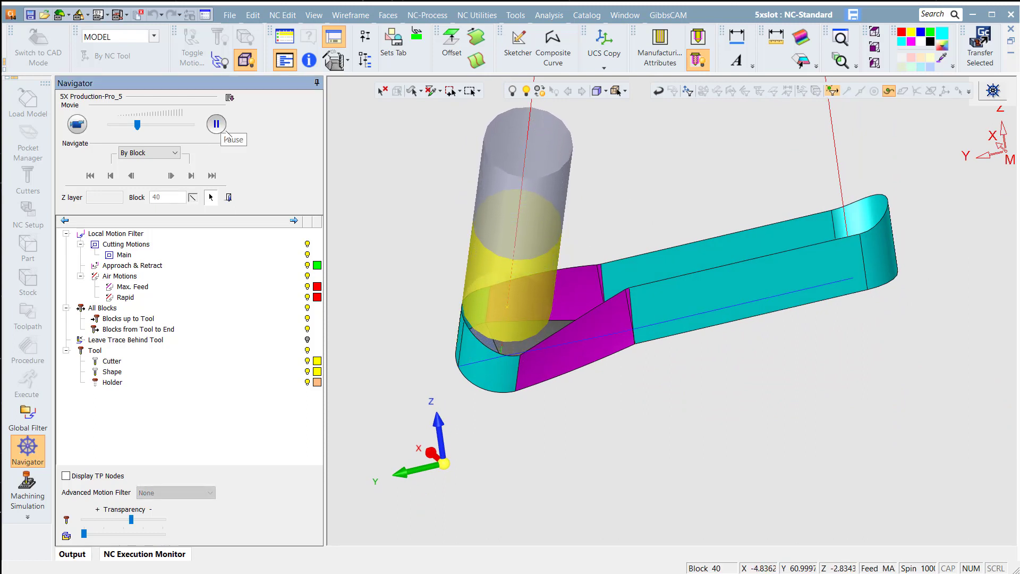
left_click(216, 124)
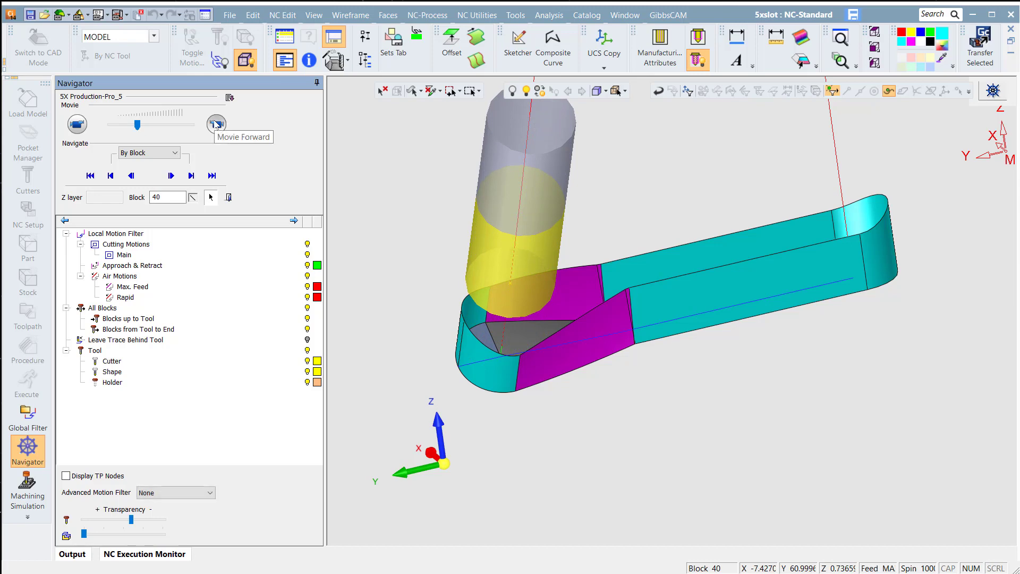
- Examine the cutter from below and from the side where the straight floor meets the sloped floor, then close the Navigator
scroll(812, 232, "up", 5)
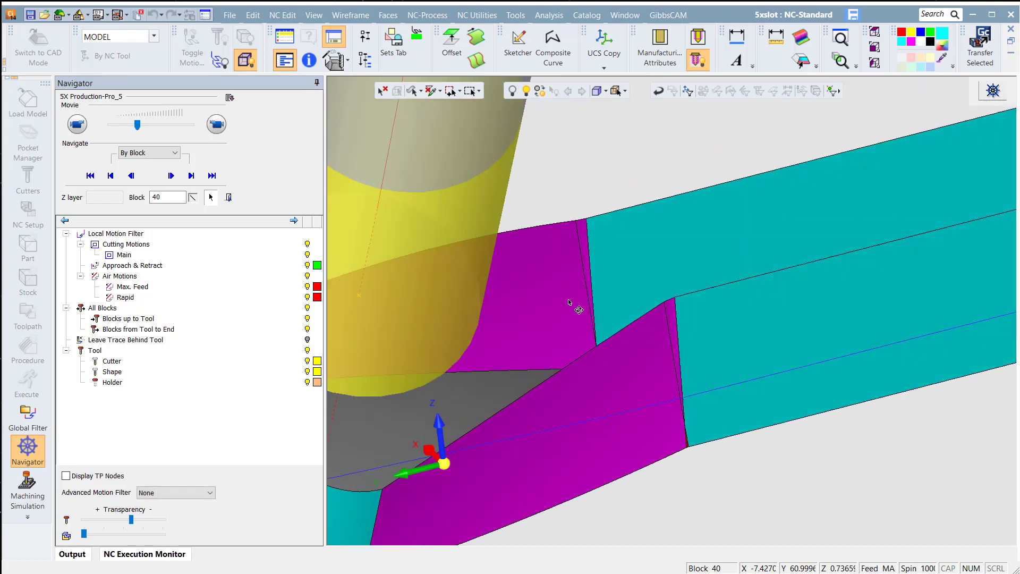
middle_click_drag(569, 302, 663, 227)
scroll(744, 303, "down", 2)
middle_click_drag(628, 265, 623, 363)
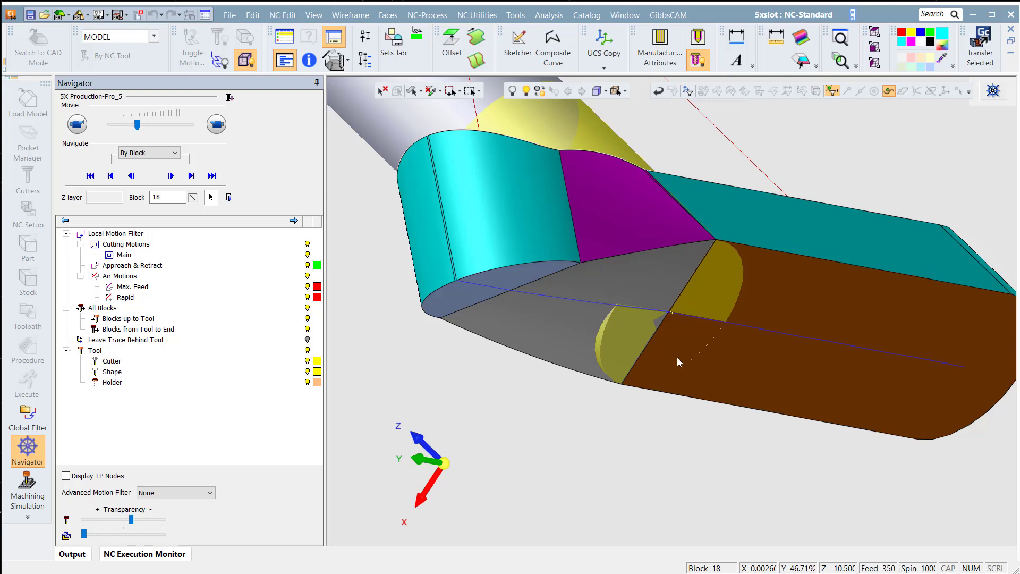
scroll(684, 313, "up", 5)
scroll(684, 313, "down", 5)
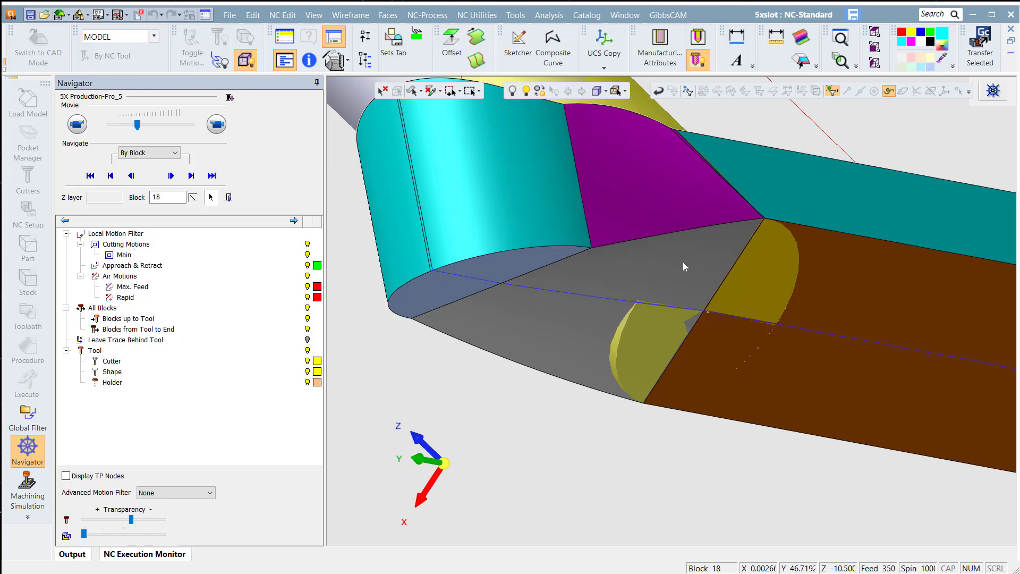
middle_click_drag(683, 263, 656, 232)
scroll(670, 301, "down", 3)
middle_click_drag(779, 272, 748, 295, "ctrl")
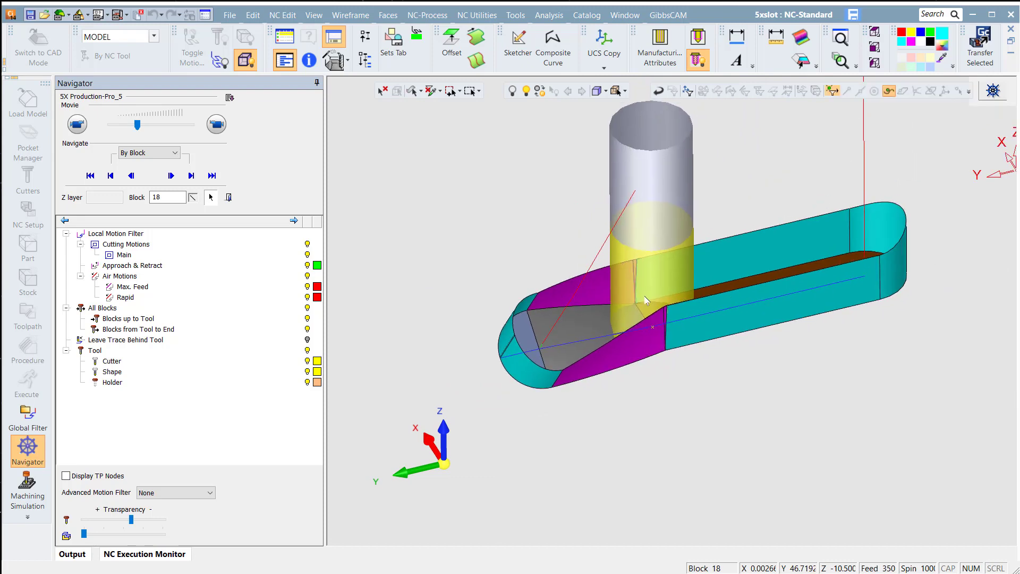
scroll(672, 312, "up", 3)
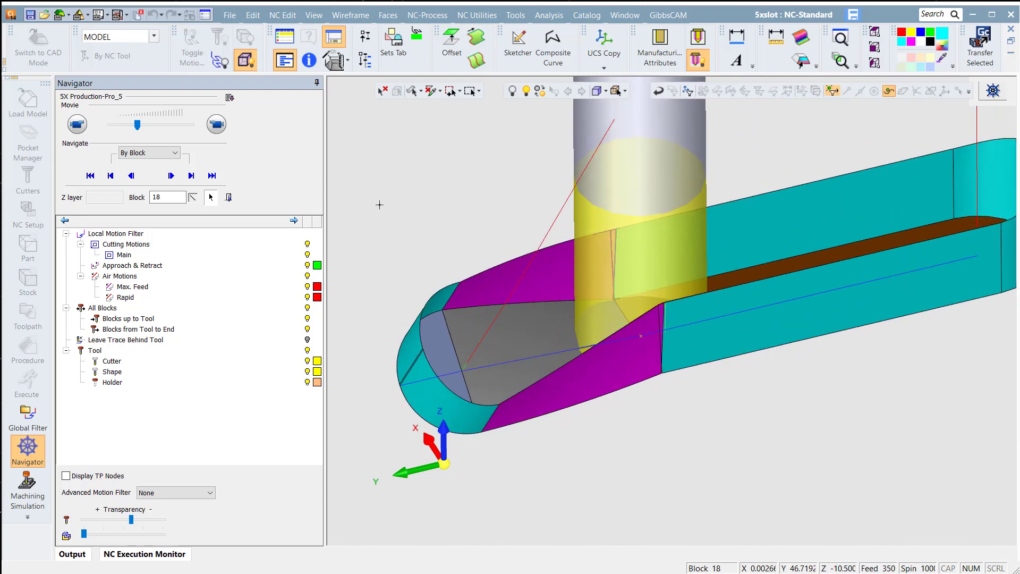
middle_click_drag(681, 385, 577, 485)
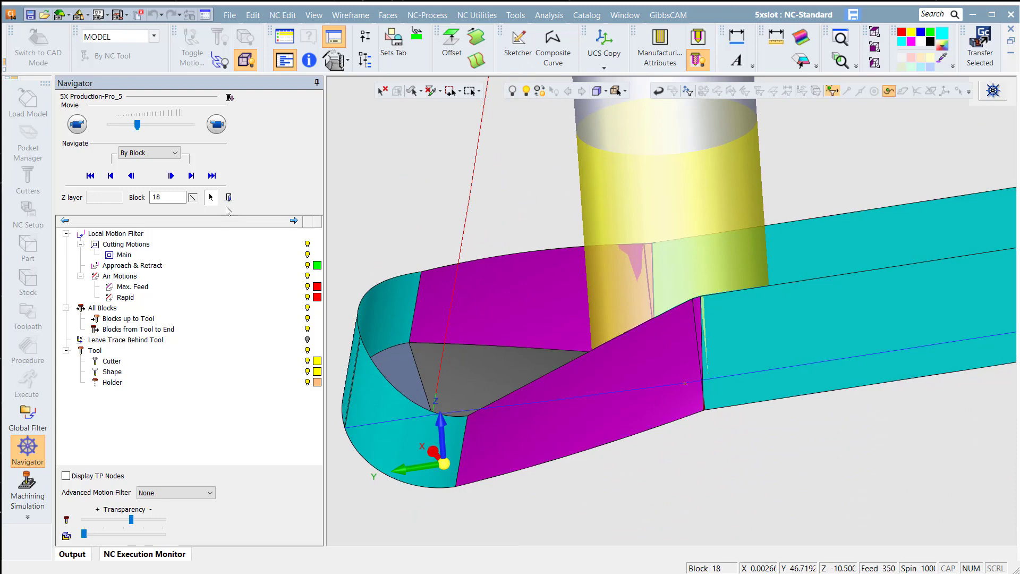
left_click(228, 198)
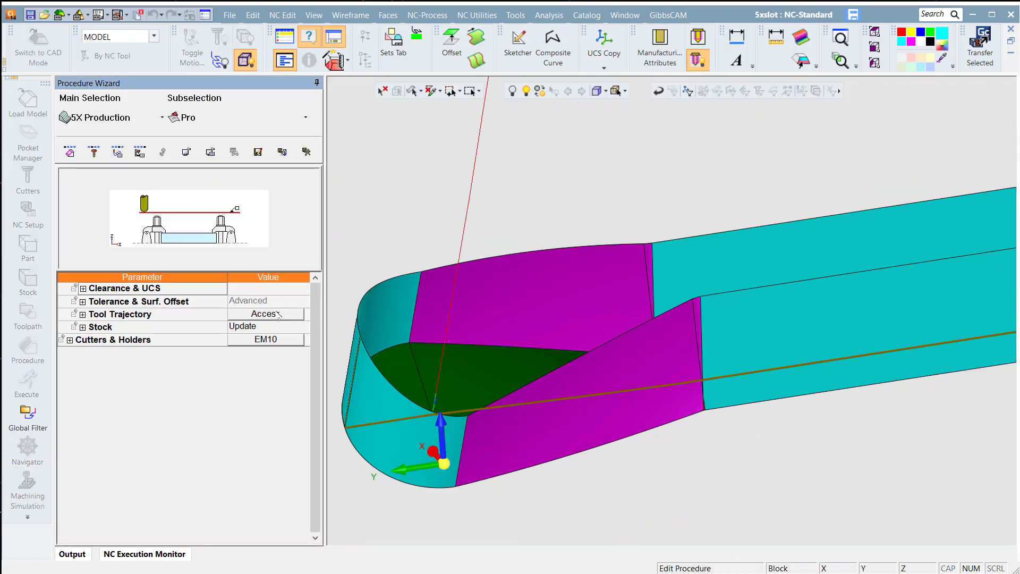
- Enable gouge check 2 for the flute only, retracting the tool along its axis and checking only the drive surfaces
left_click(276, 314)
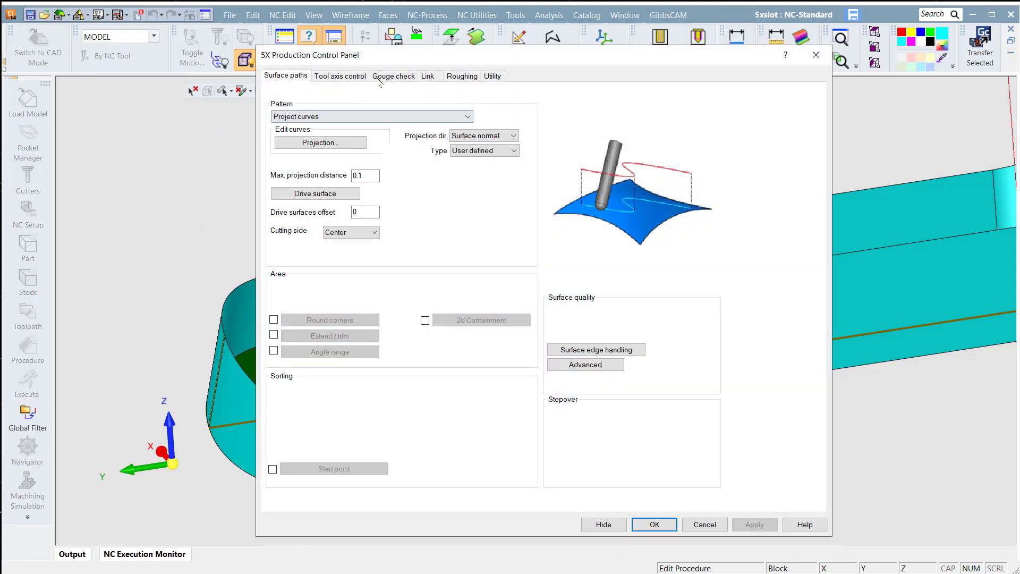
left_click(390, 76)
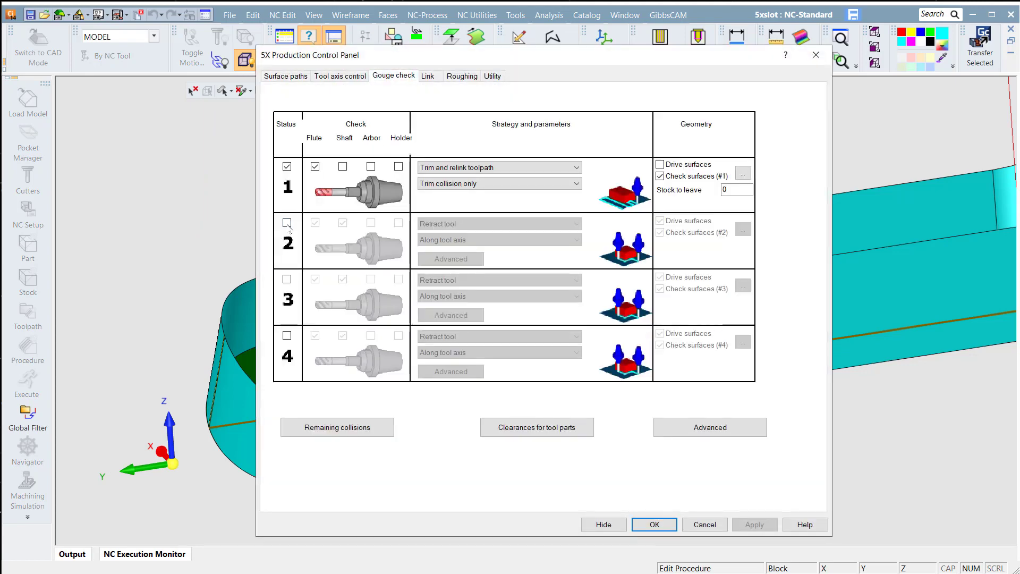
left_click(287, 223)
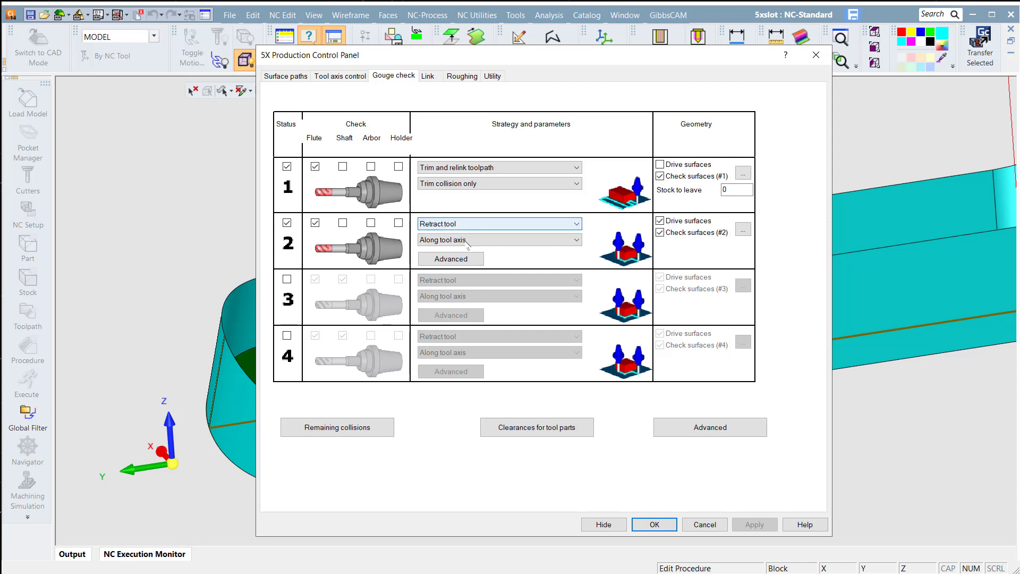
left_click(661, 223)
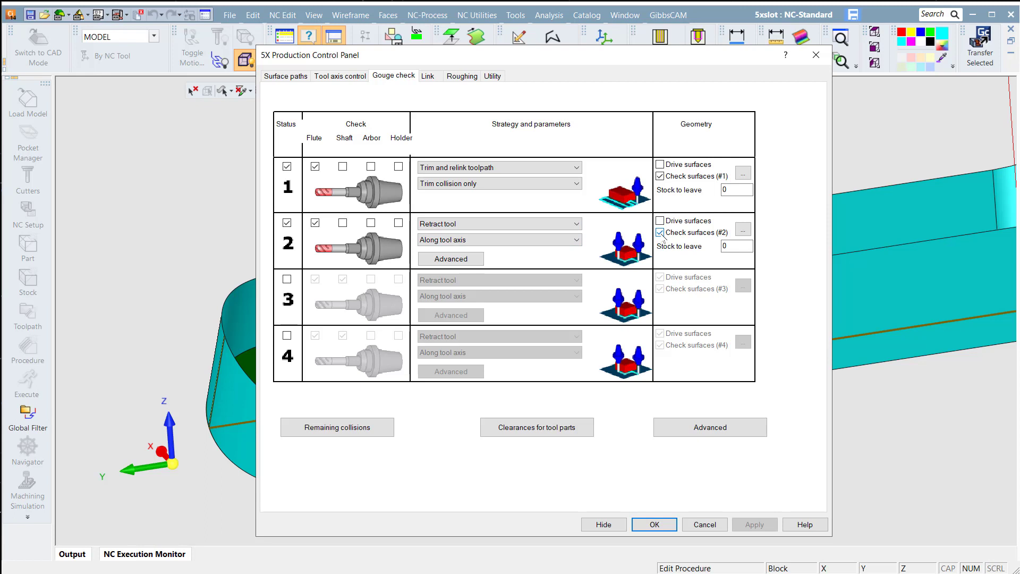
left_click(660, 221)
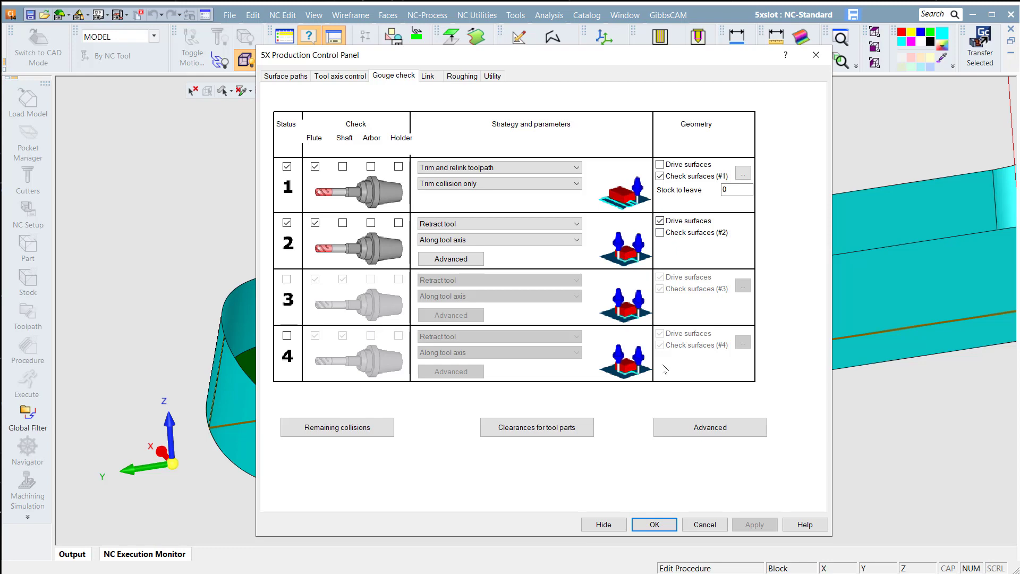
- Confirm the gouge check settings, then save and calculate the procedure
left_click(655, 525)
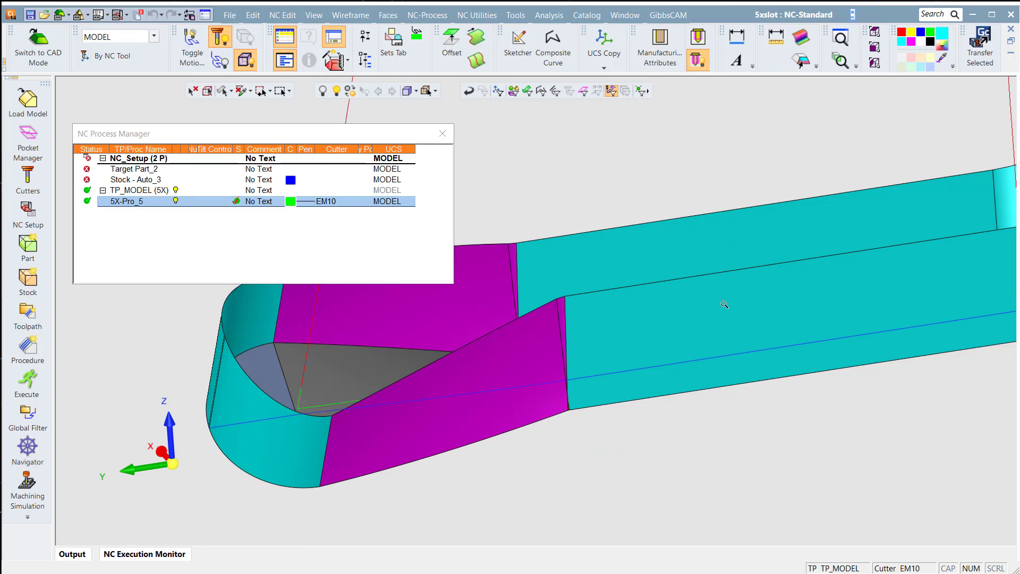
right_click_drag(724, 301, 604, 399, "ctrl")
middle_click_drag(581, 419, 726, 419, "ctrl")
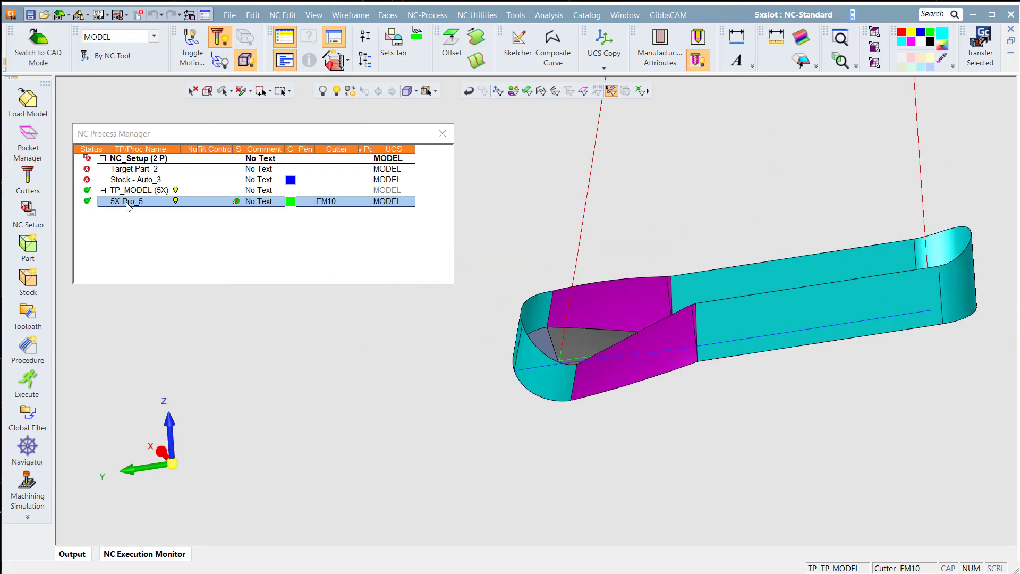
- Open the recalculated toolpath in the Navigator and examine the cutter's last position near the rounded end of the slot
left_click(27, 449)
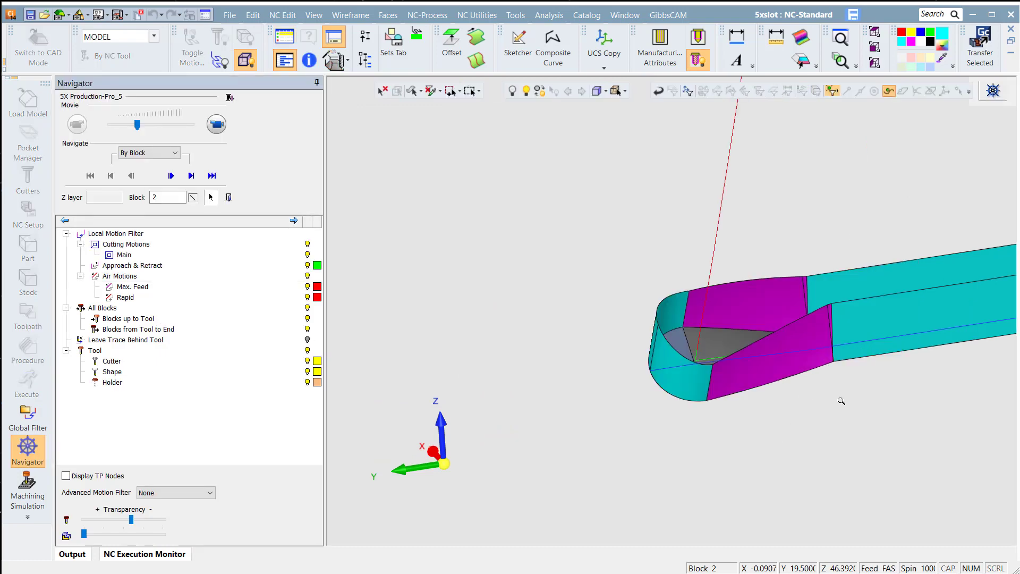
scroll(841, 401, "up", 6)
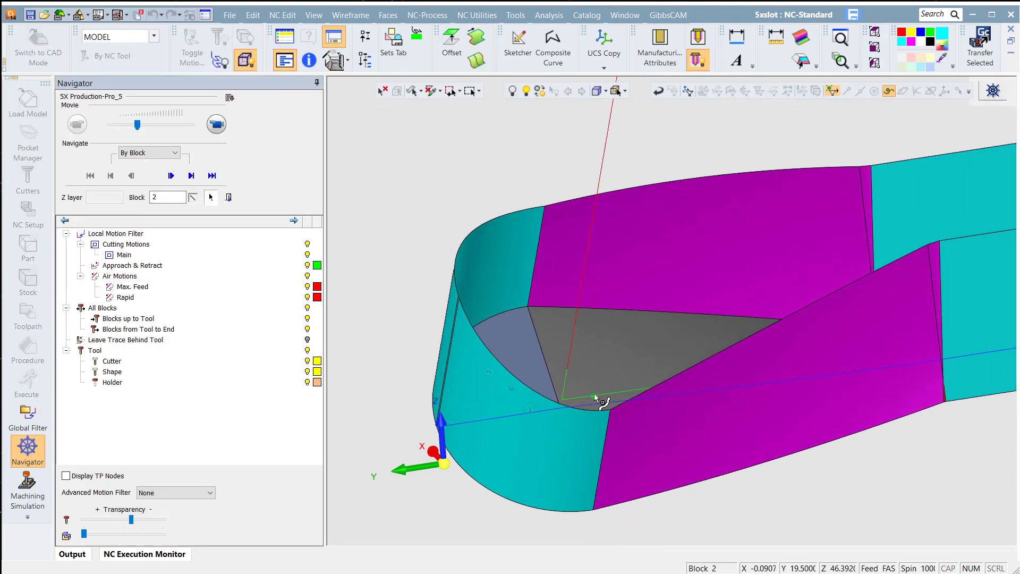
left_click(594, 394)
left_click_drag(603, 372, 557, 308, "ctrl")
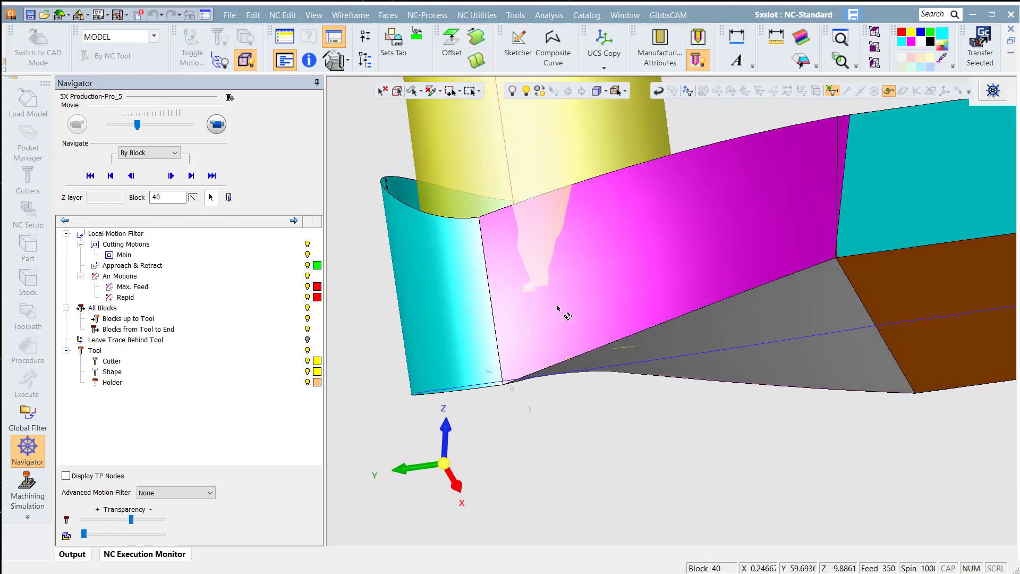
- Place the cutter where the straight floor meets the sloped floor, examine the toolpath's shortened rounded end, then close the Navigator
middle_click_drag(558, 308, 811, 334)
left_click(854, 367)
middle_click_drag(853, 300, 685, 320)
scroll(684, 321, "down", 5)
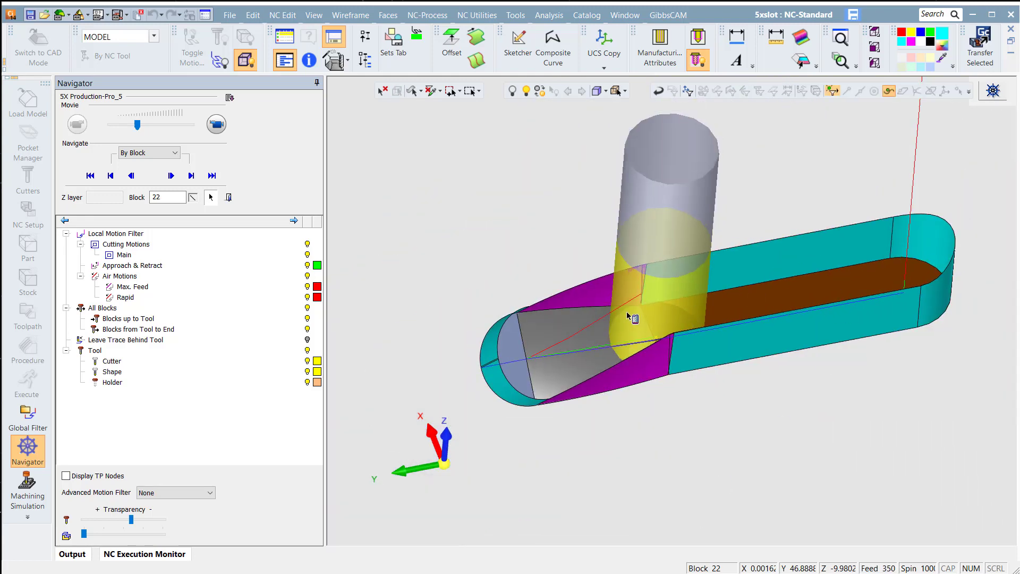
middle_click_drag(631, 317, 494, 331)
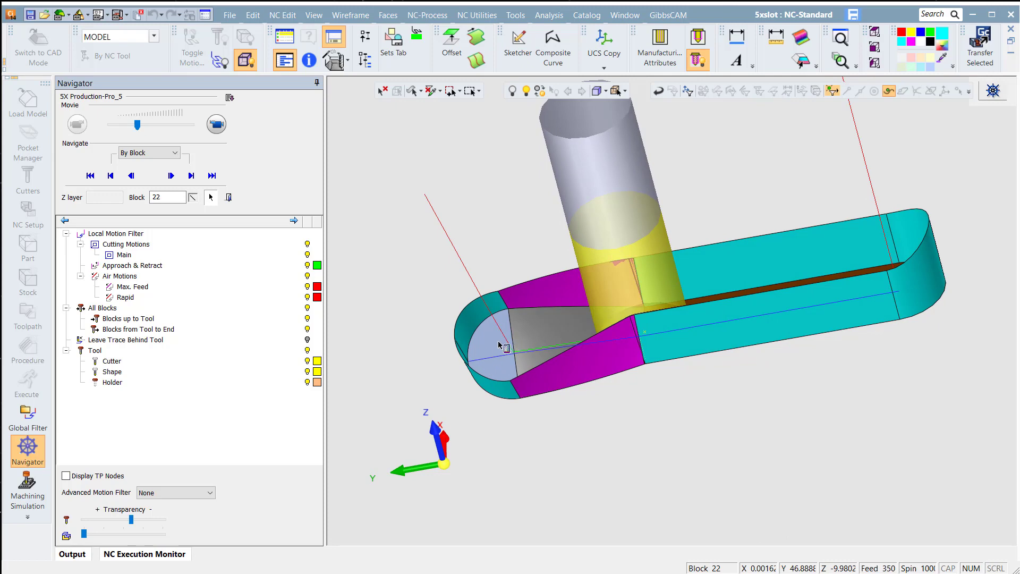
scroll(499, 344, "up", 4)
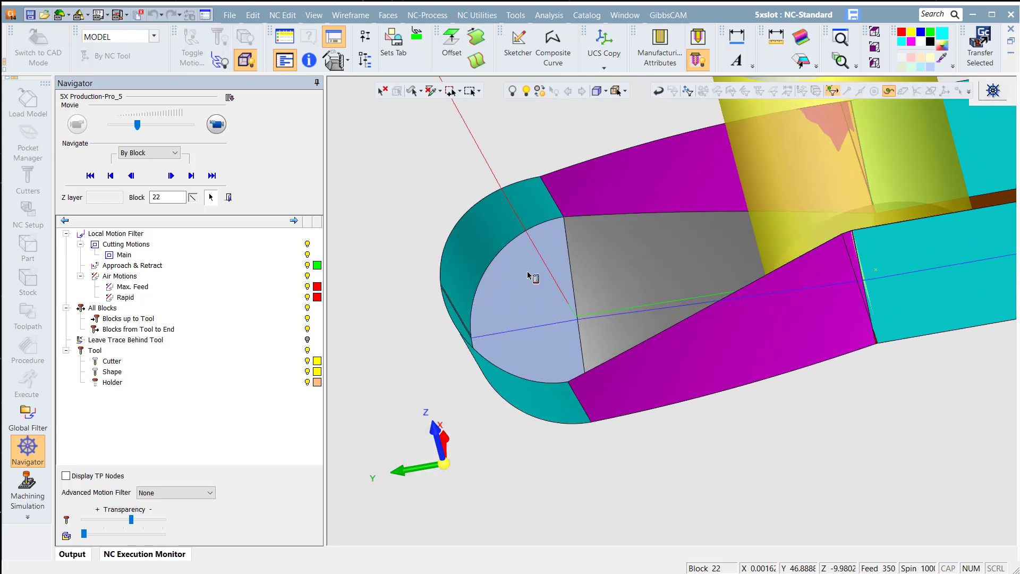
middle_click_drag(502, 299, 590, 346)
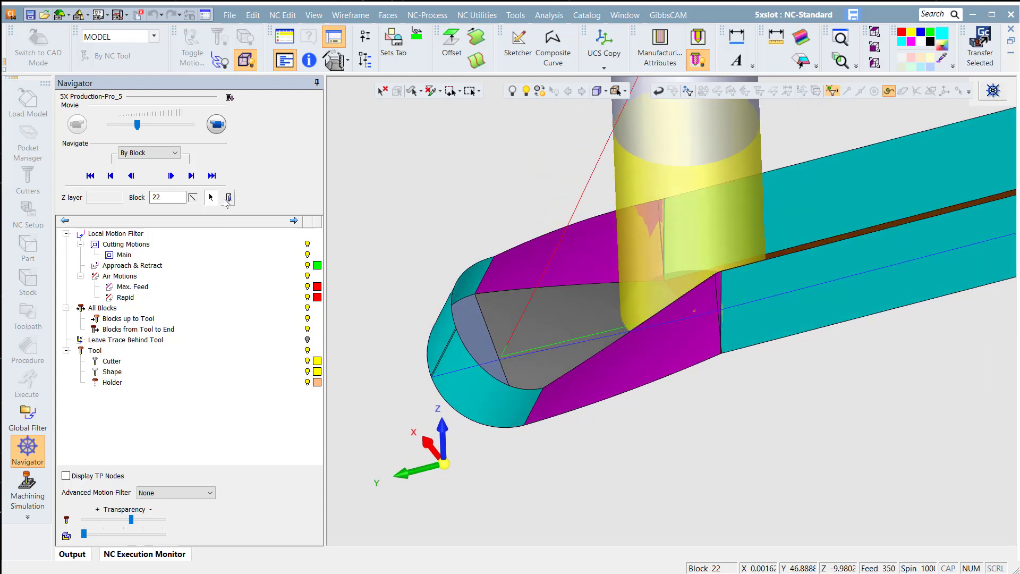
left_click(228, 198)
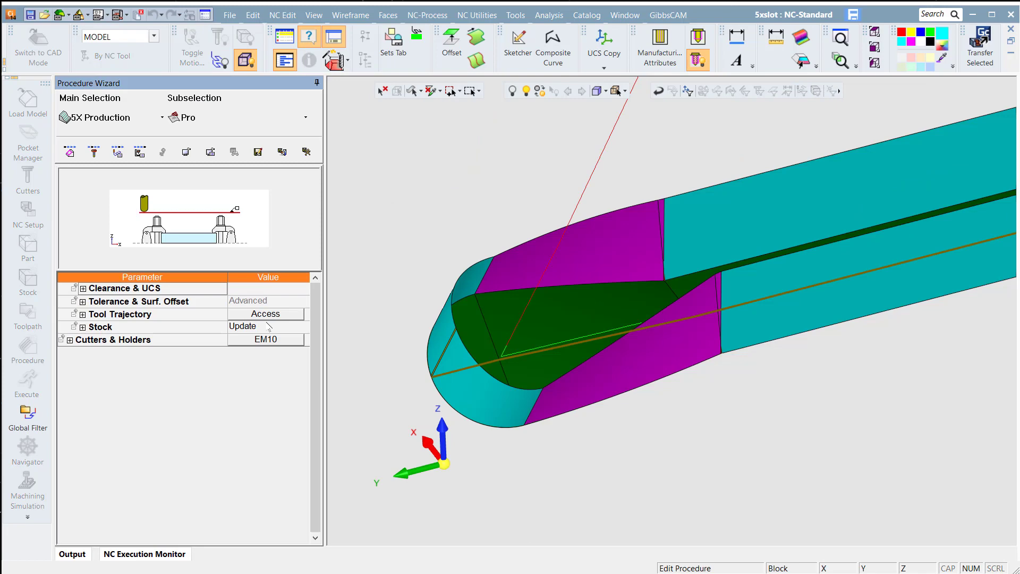
- Disable gouge check 2 in the procedure's tool trajectory settings, then save and calculate the procedure
left_click(271, 313)
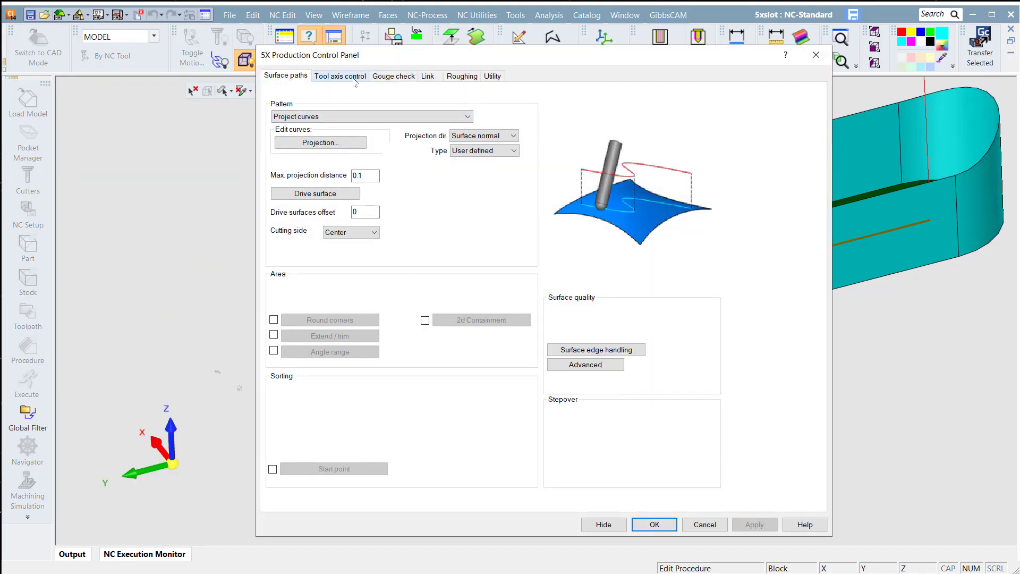
left_click(384, 80)
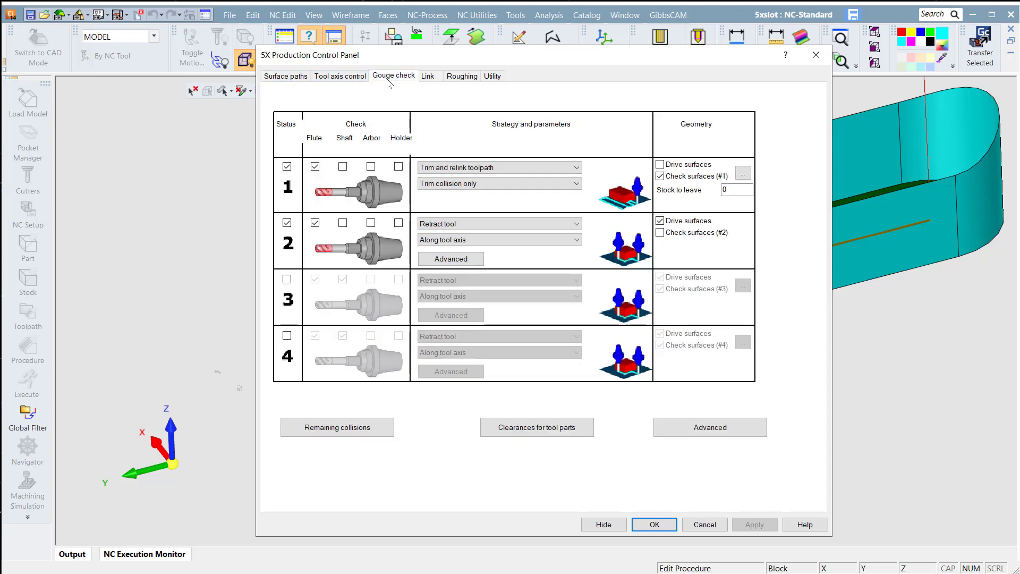
left_click(287, 223)
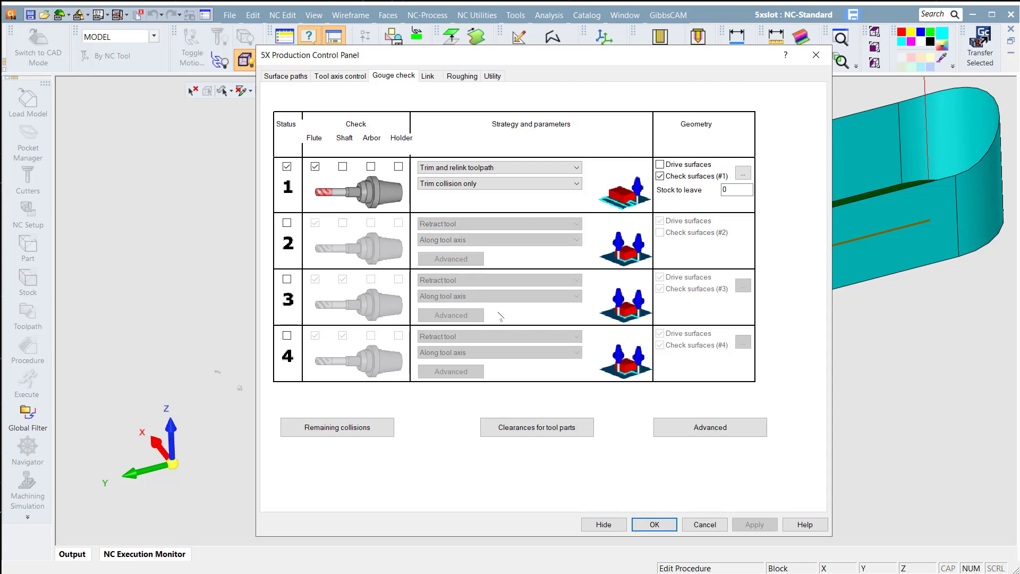
left_click(655, 525)
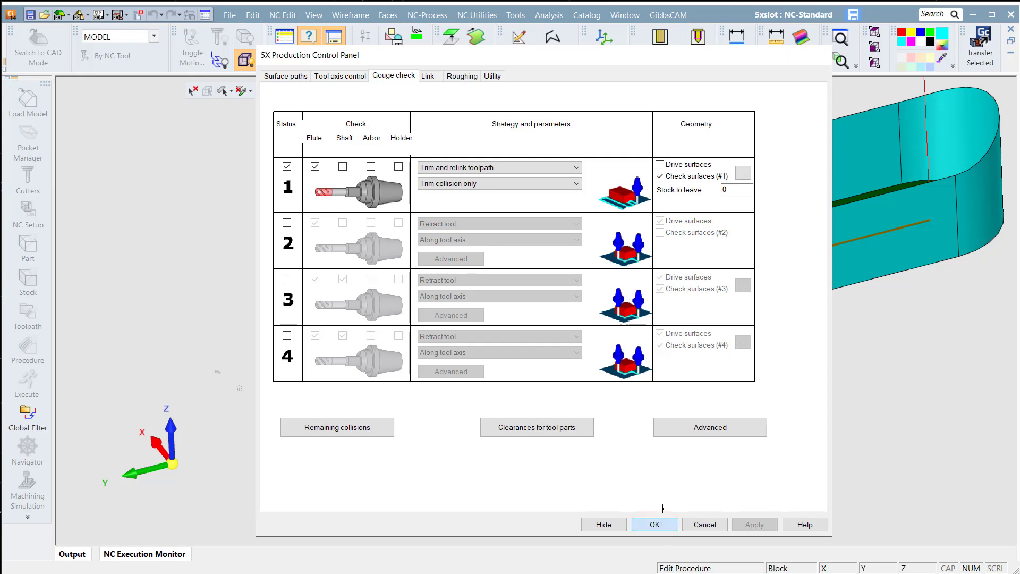
left_click(306, 153)
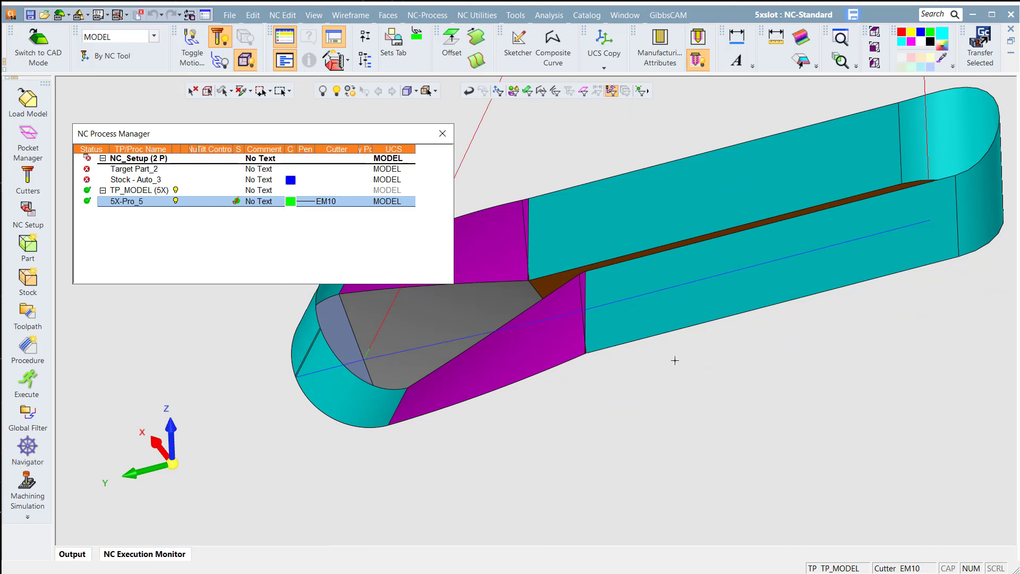
- Open the recalculated toolpath in the Navigator and play the cutter's approach down into the straight end of the slot
right_click_drag(675, 360, 659, 486, "ctrl")
middle_click_drag(638, 368, 625, 480, "ctrl")
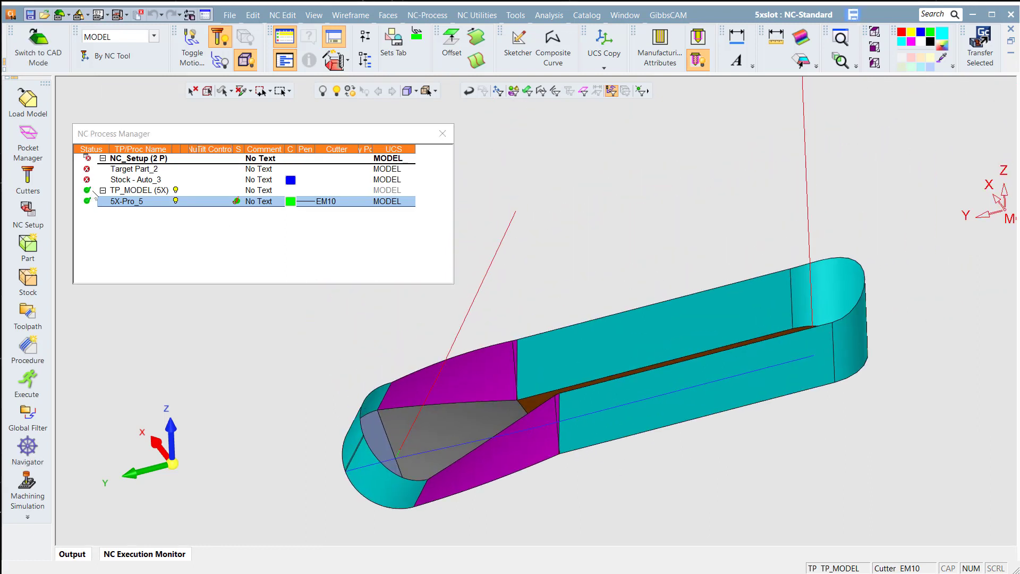
left_click(27, 447)
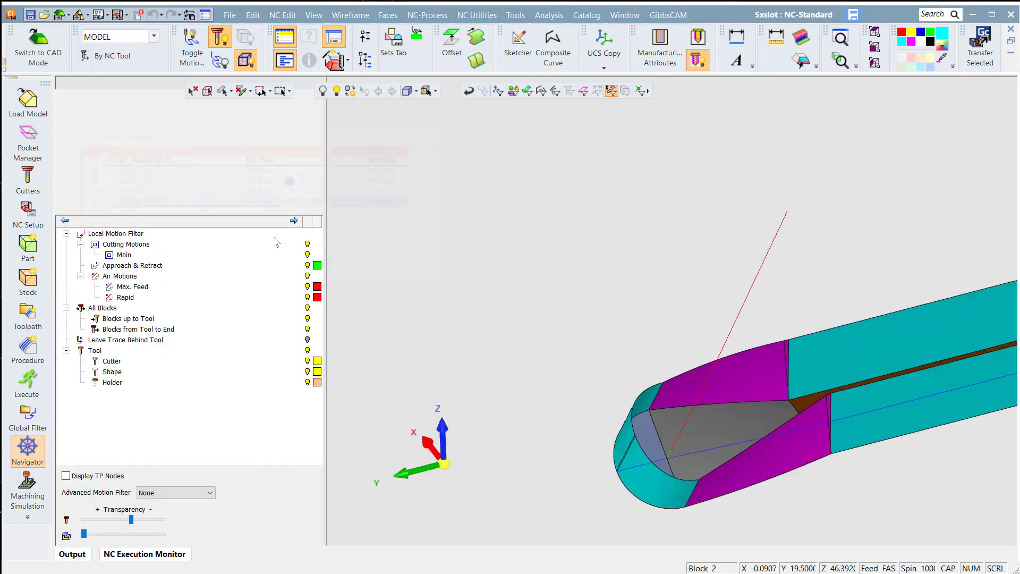
left_click(171, 176)
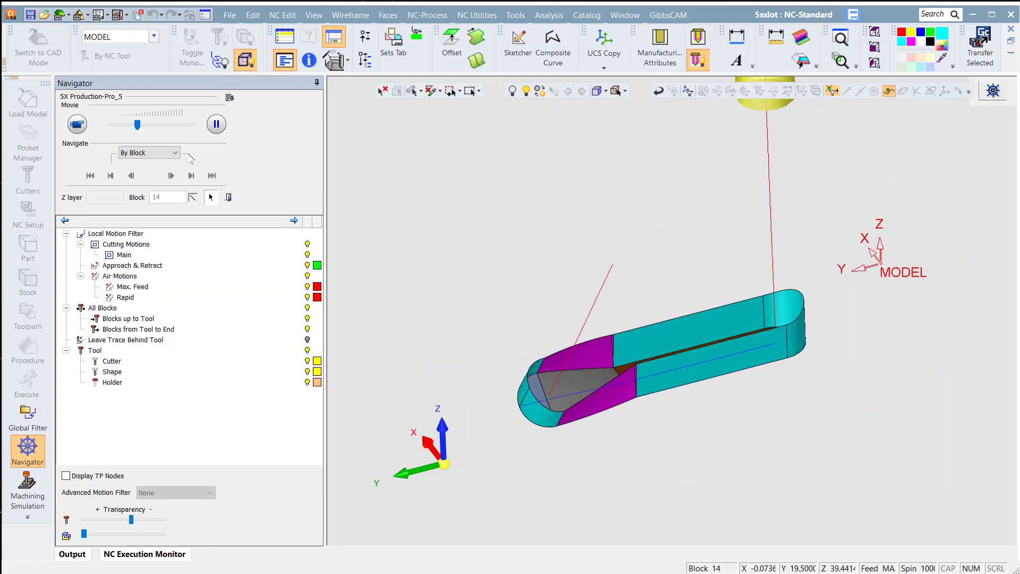
left_click(209, 126)
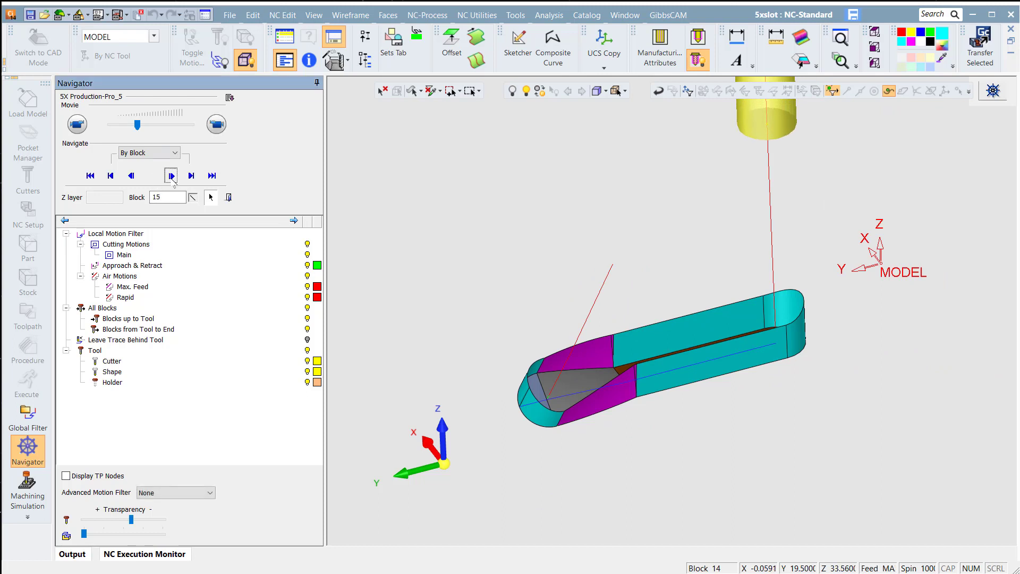
left_click(171, 175)
left_click(218, 125)
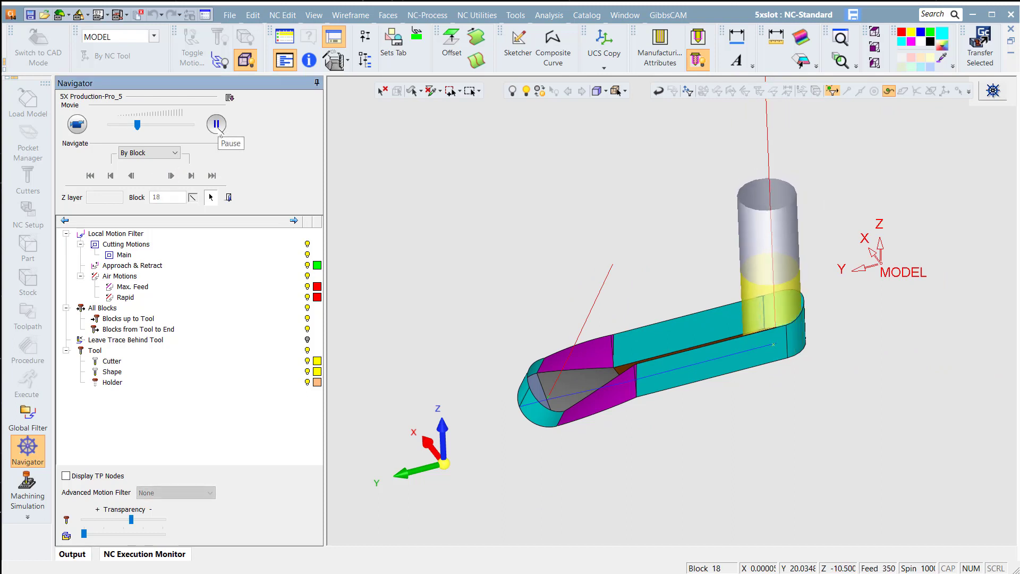
- Increase the playback speed, play the cutter along the floor to the start of its retract at the rounded end, then close the Navigator
left_click(145, 125)
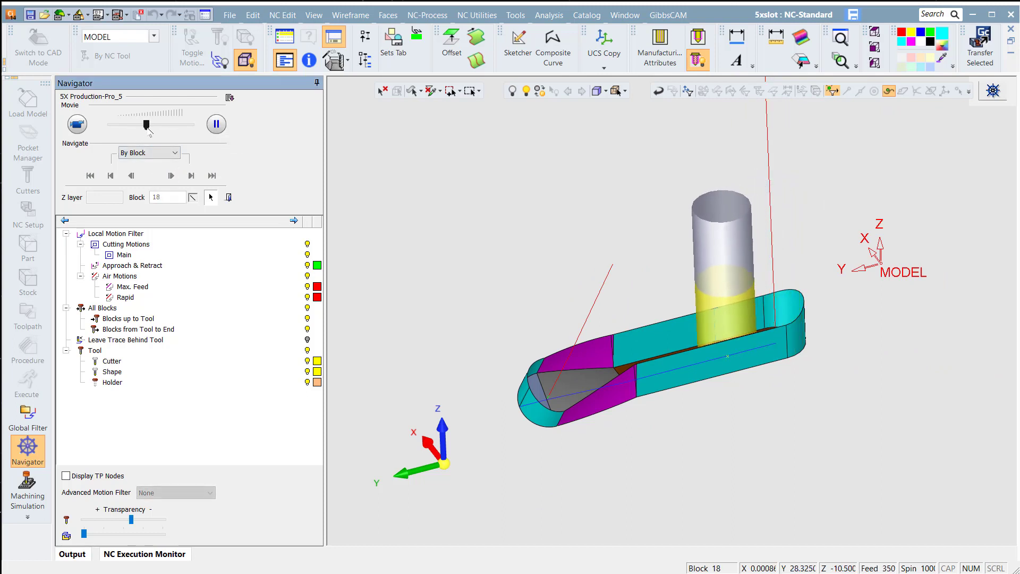
left_click(216, 123)
scroll(703, 220, "up", 3)
scroll(703, 220, "up", 3)
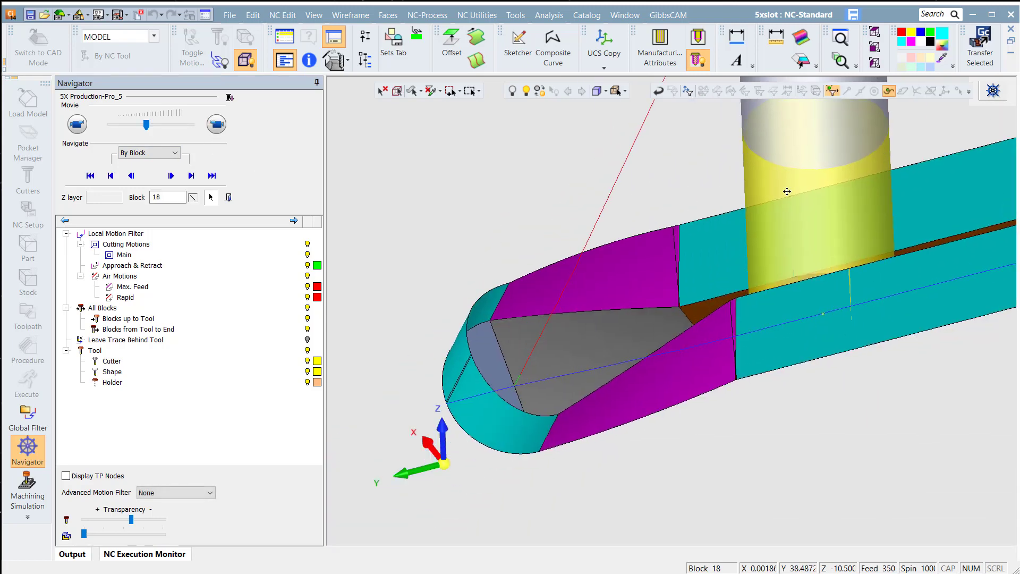
left_click(216, 124)
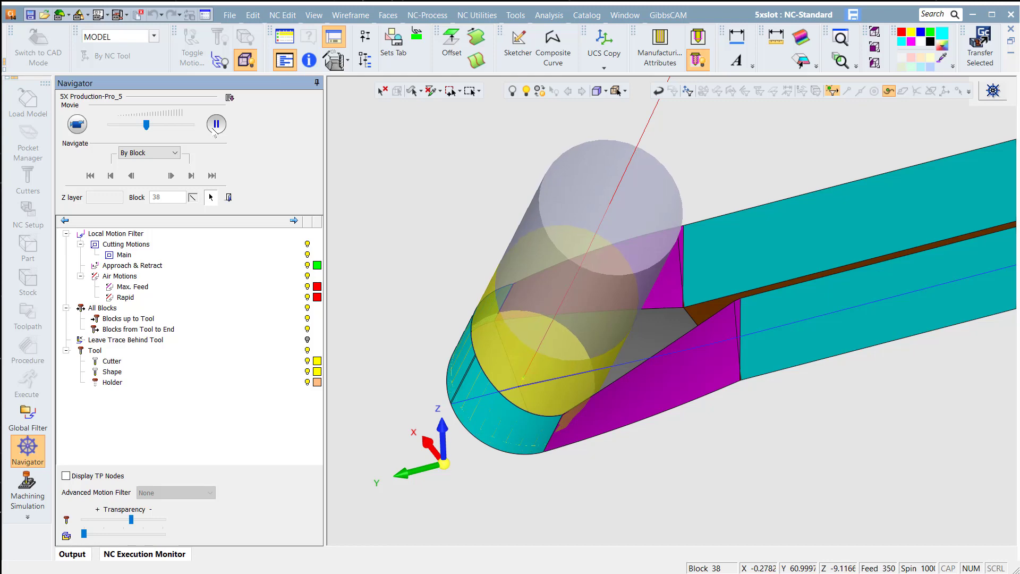
left_click(215, 128)
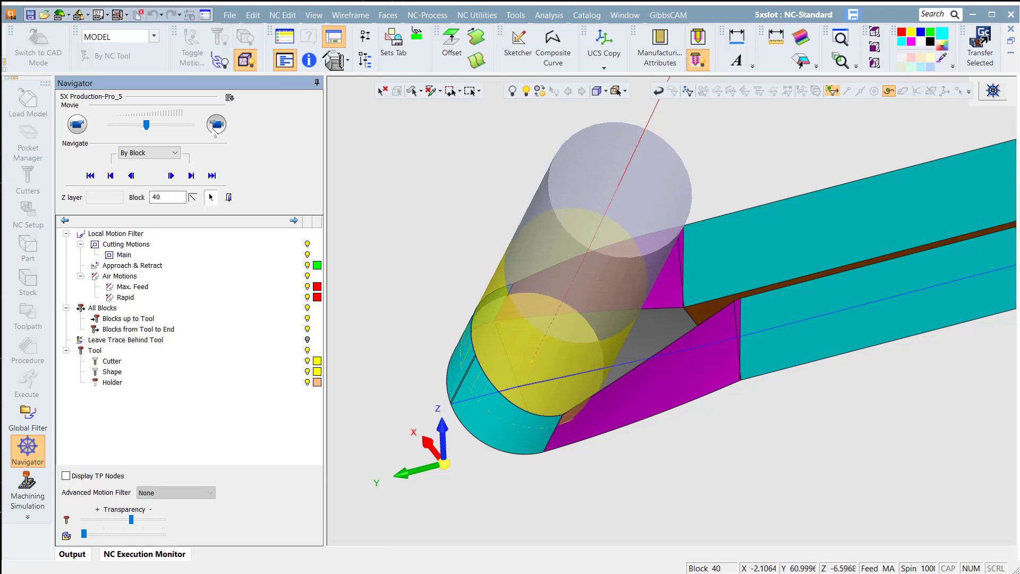
left_click(228, 198)
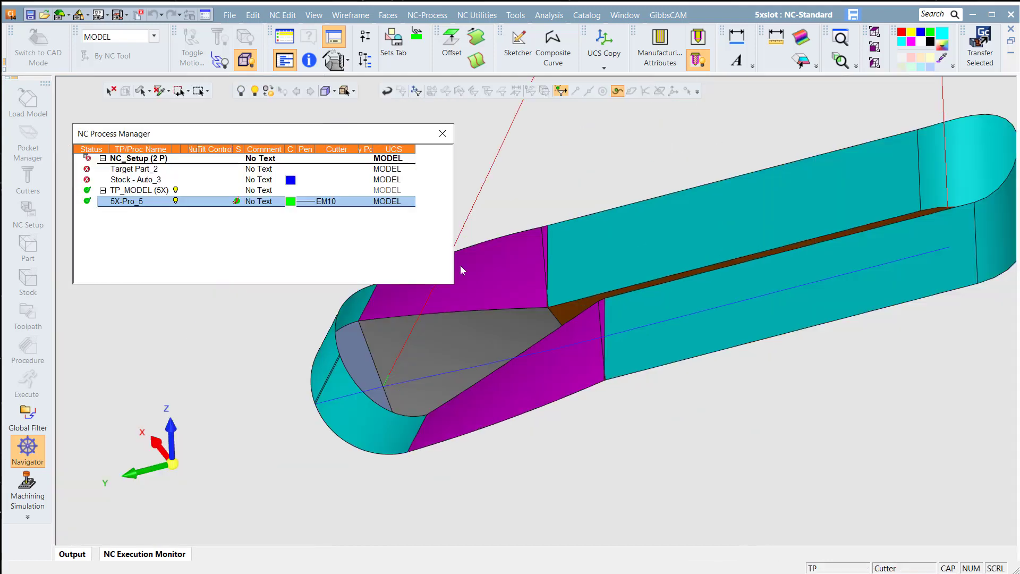
- Enable depth cuts for the 5X-Pro_5 procedure with 10 roughing passes at a spacing of 1, then save and calculate it
scroll(680, 318, "down", 3)
middle_click_drag(688, 260, 685, 336, "ctrl")
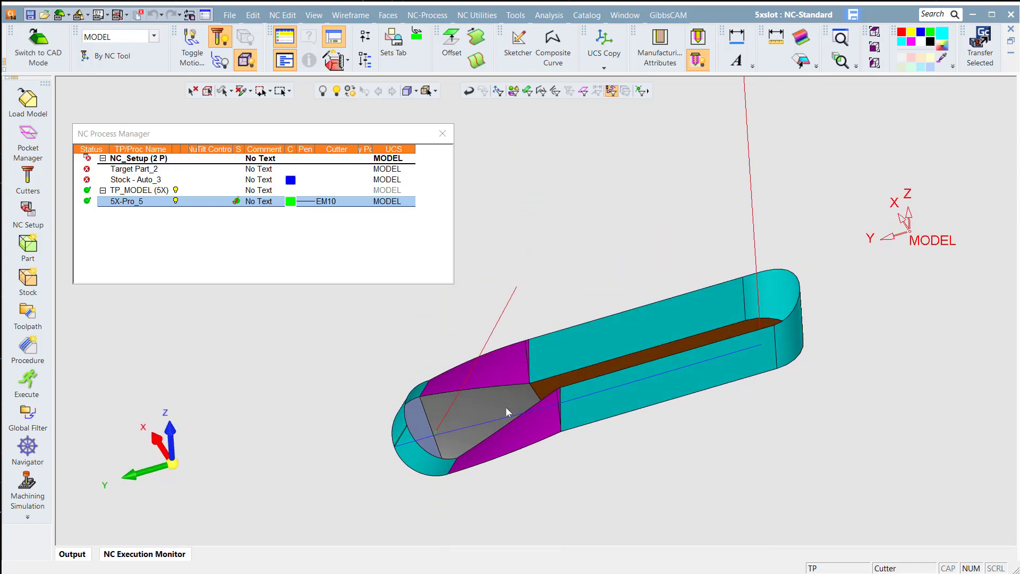
middle_click_drag(676, 287, 611, 295)
double_click(134, 203)
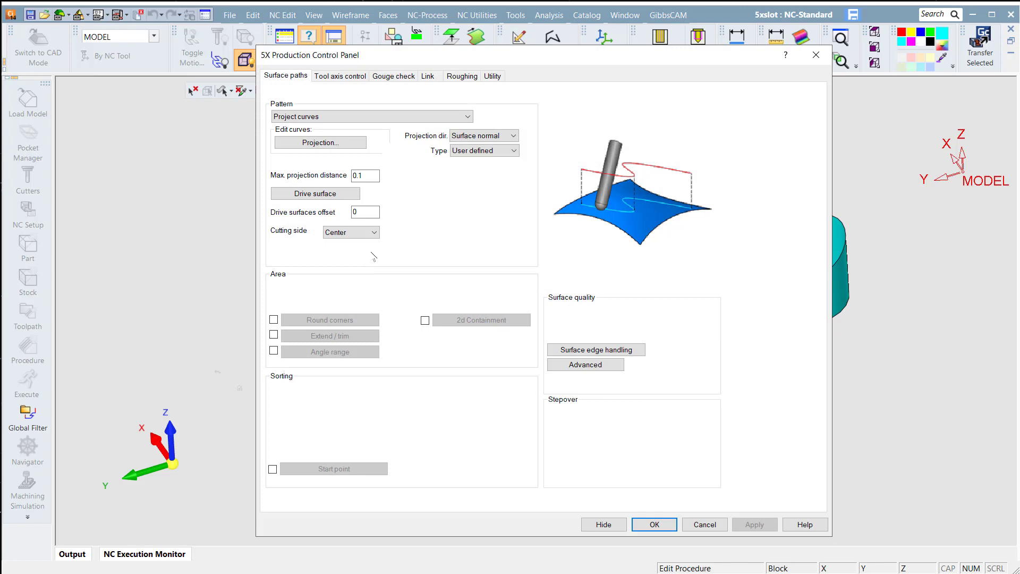
left_click(461, 79)
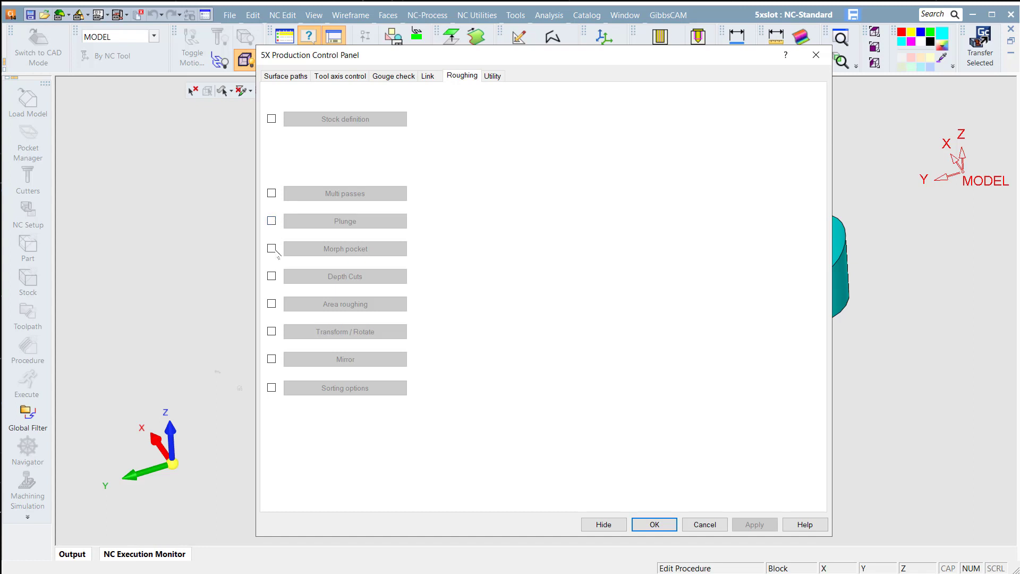
left_click(272, 276)
left_click(343, 276)
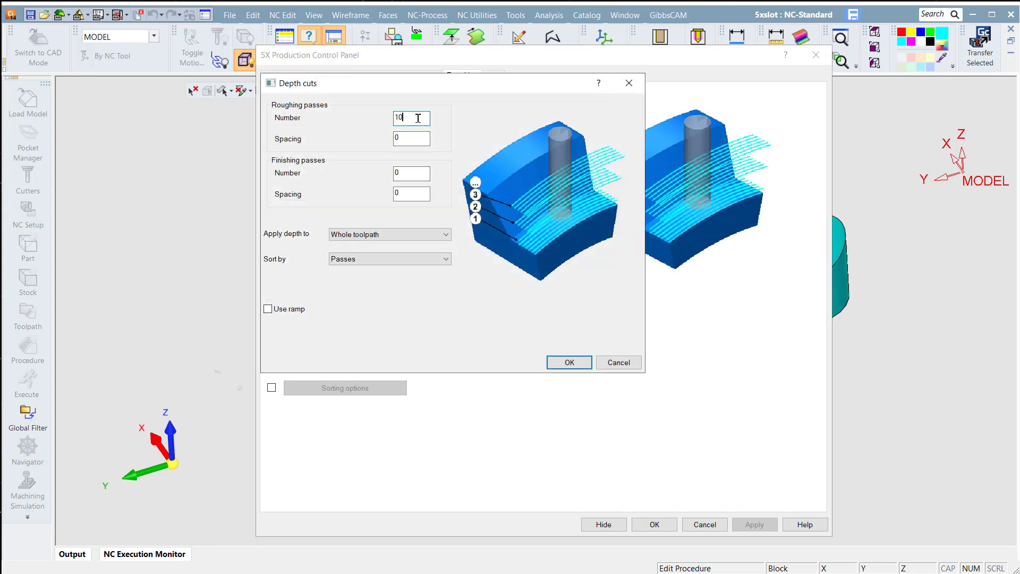
left_click(423, 139)
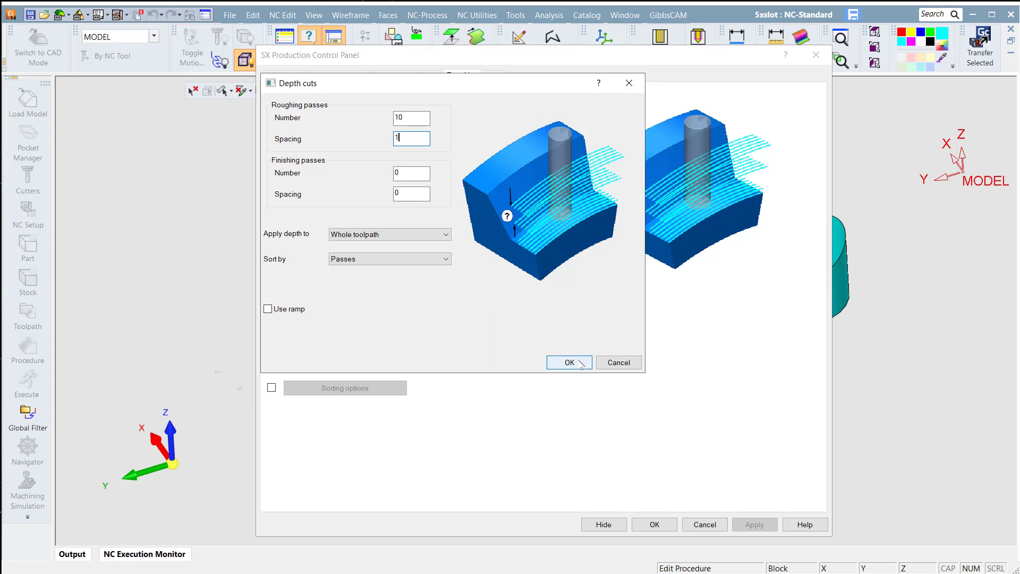
left_click(569, 363)
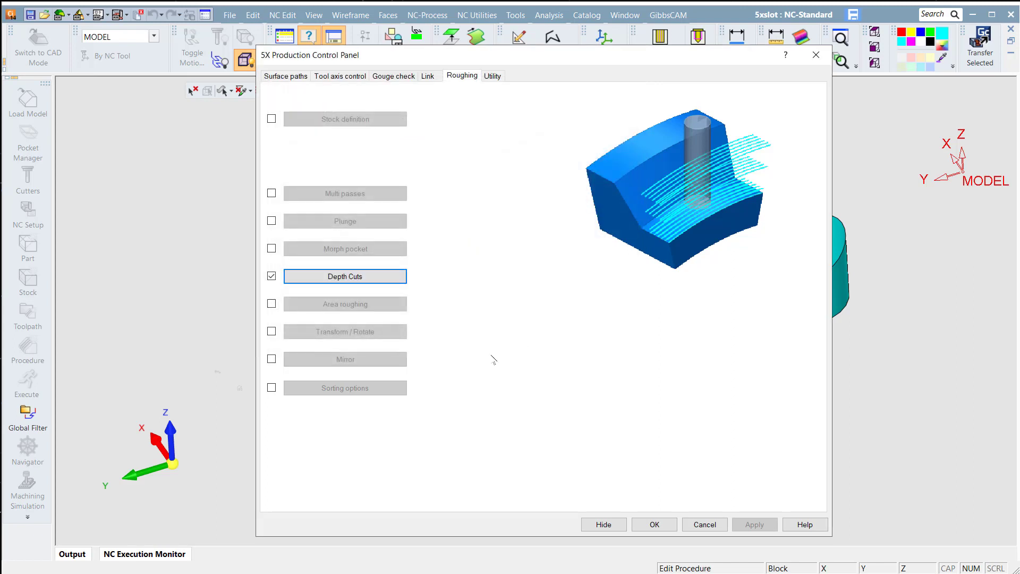
left_click(668, 526)
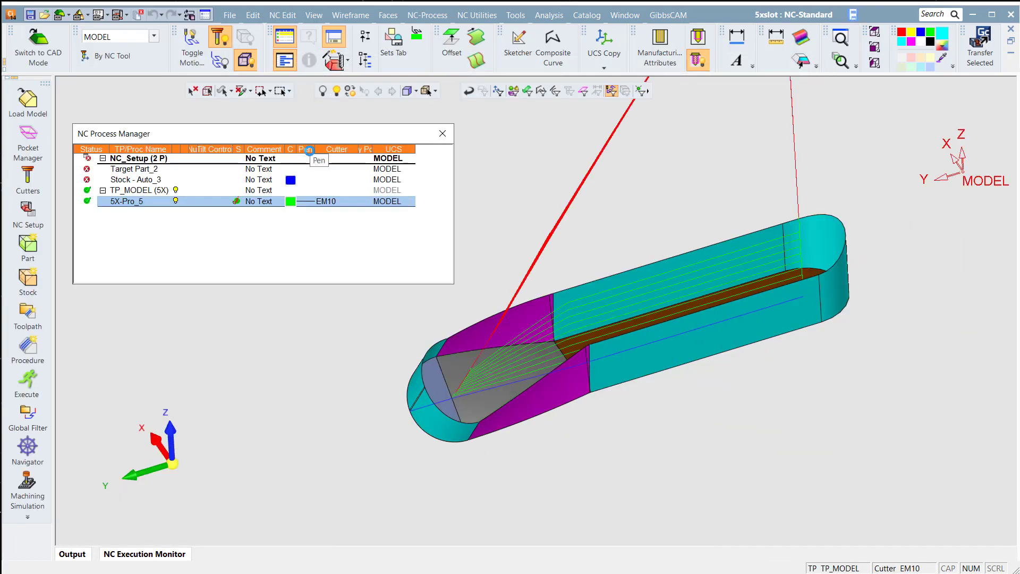
mouse_move(746, 292)
middle_mouse_down()
mouse_move(749, 262)
mouse_move(754, 289)
mouse_move(735, 303)
middle_mouse_up()
double_click(128, 202)
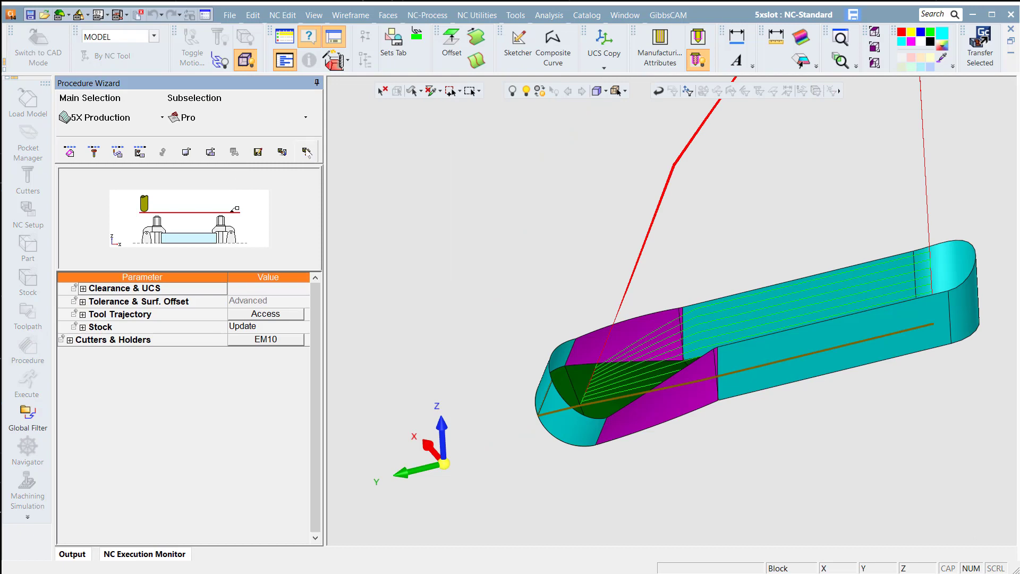
left_click(306, 151)
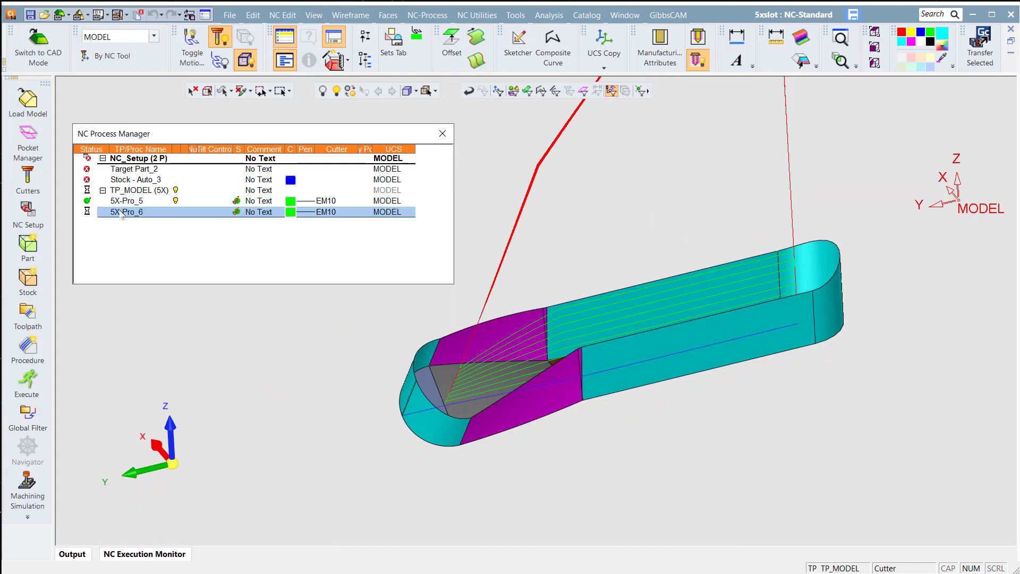
right_click(127, 208)
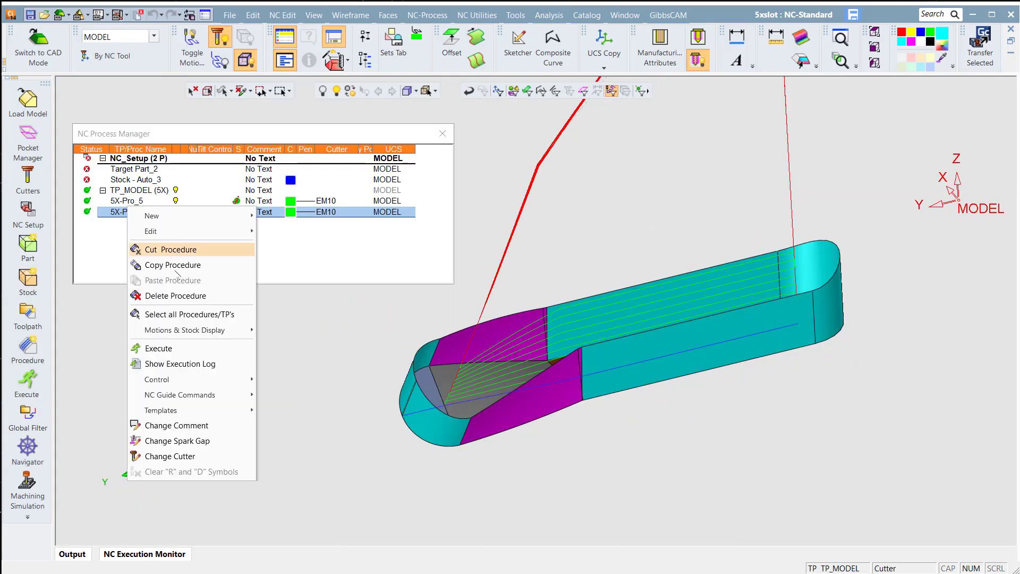
left_click(179, 295)
key("Return")
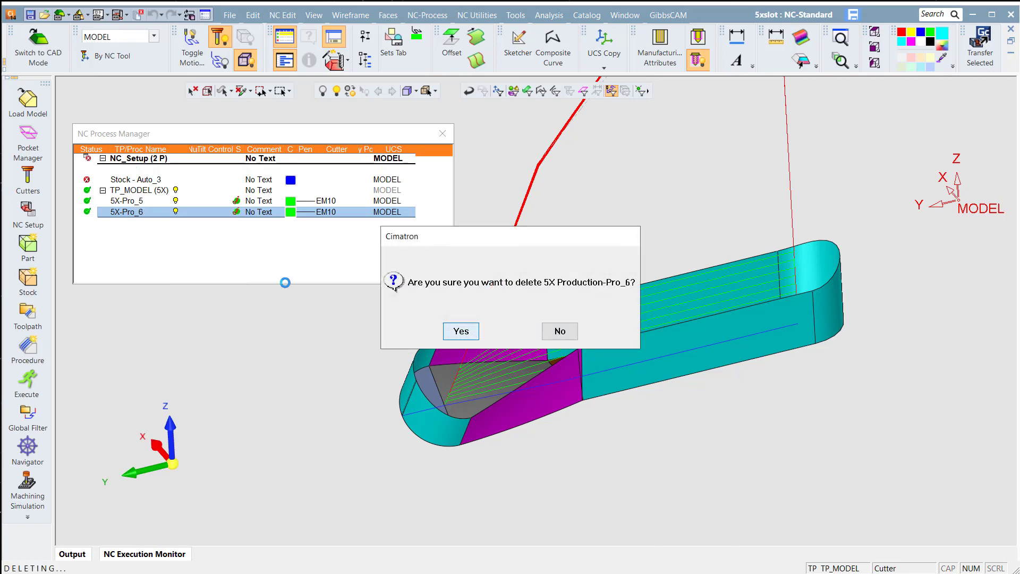
- Open the 5X-Pro_5 toolpath in the Navigator and play the cutter's approach into the first depth cut at the straight end
left_click(28, 446)
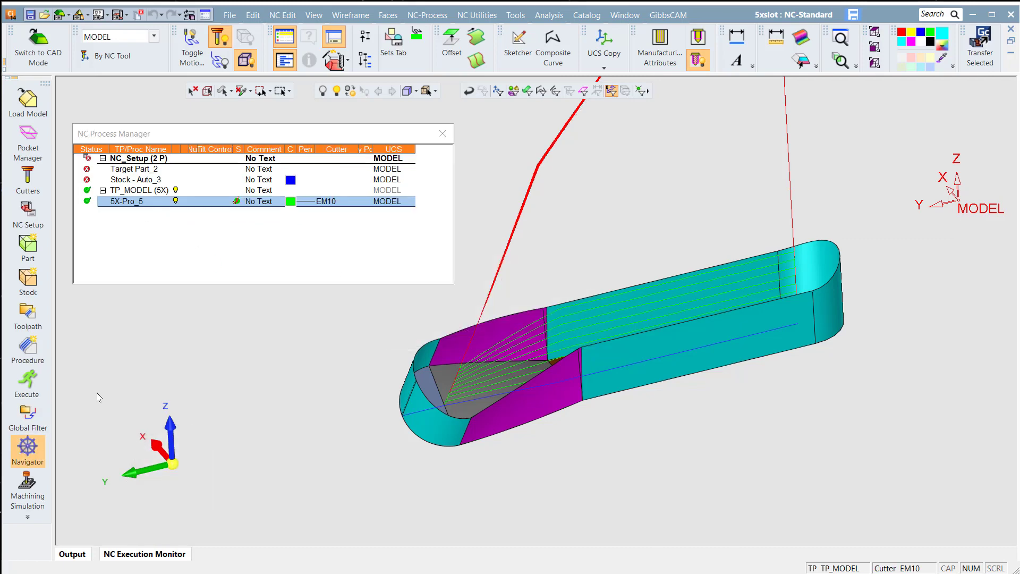
left_click(216, 124)
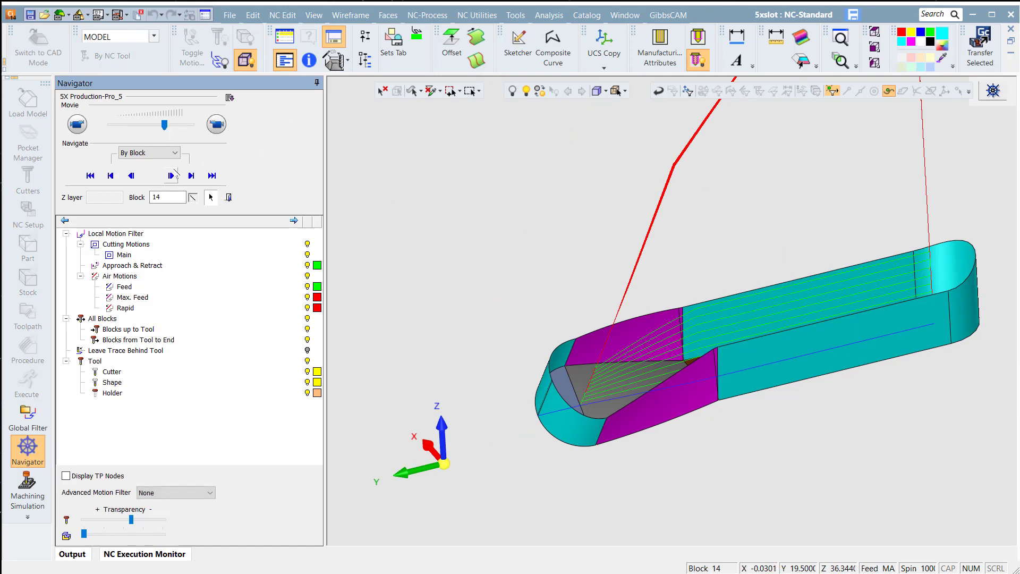
left_click(173, 175)
left_click(216, 124)
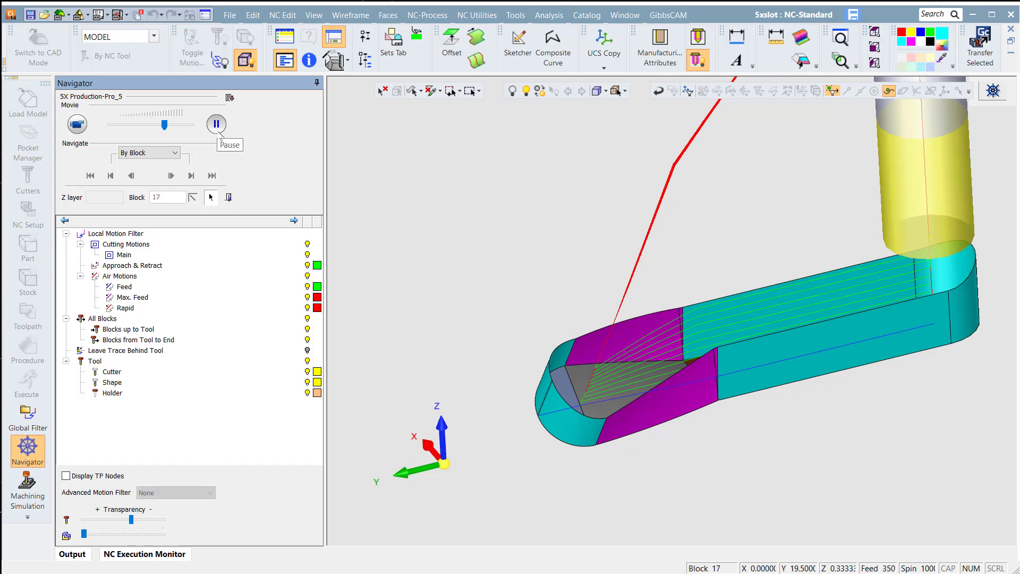
- Increase the playback speed, play the cutter through the depth passes and the retracts between them, then close the Navigator
left_click_drag(164, 125, 183, 127)
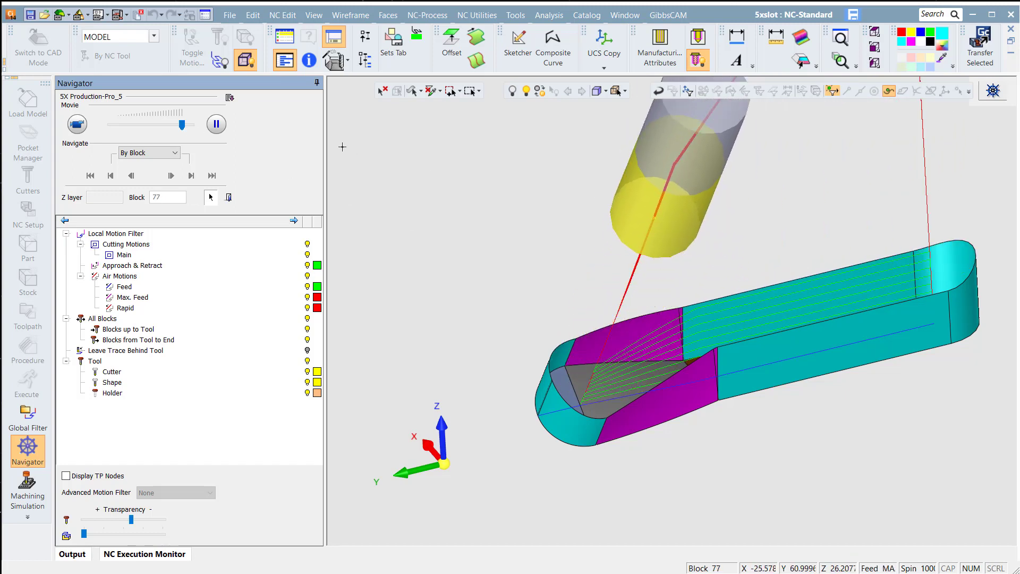
mouse_move(457, 180)
right_mouse_down("ctrl")
mouse_move(564, 264)
mouse_move(611, 271)
right_mouse_up("ctrl")
middle_click_drag(615, 270, 531, 342, "ctrl")
left_click(217, 124)
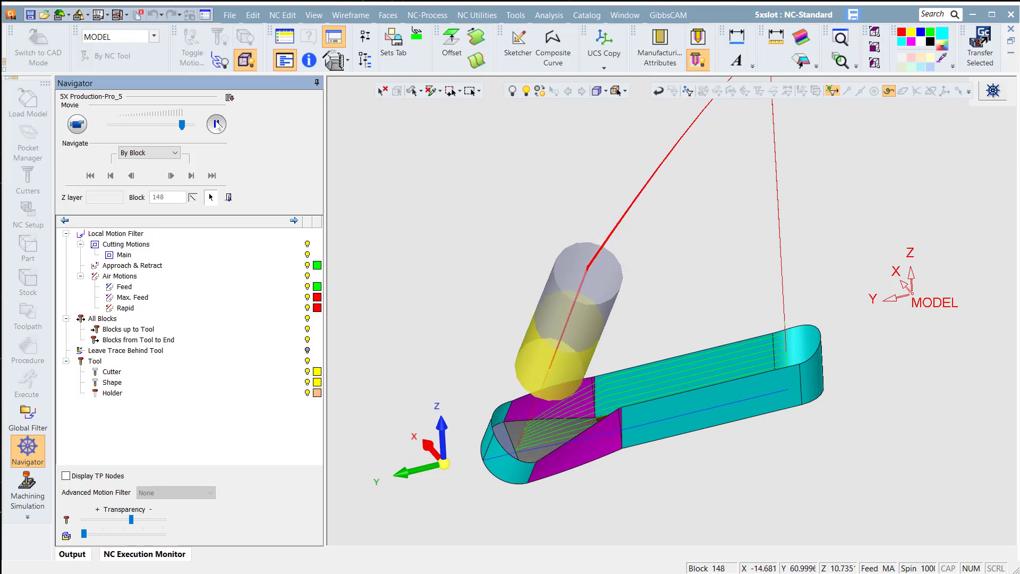
left_click(216, 122)
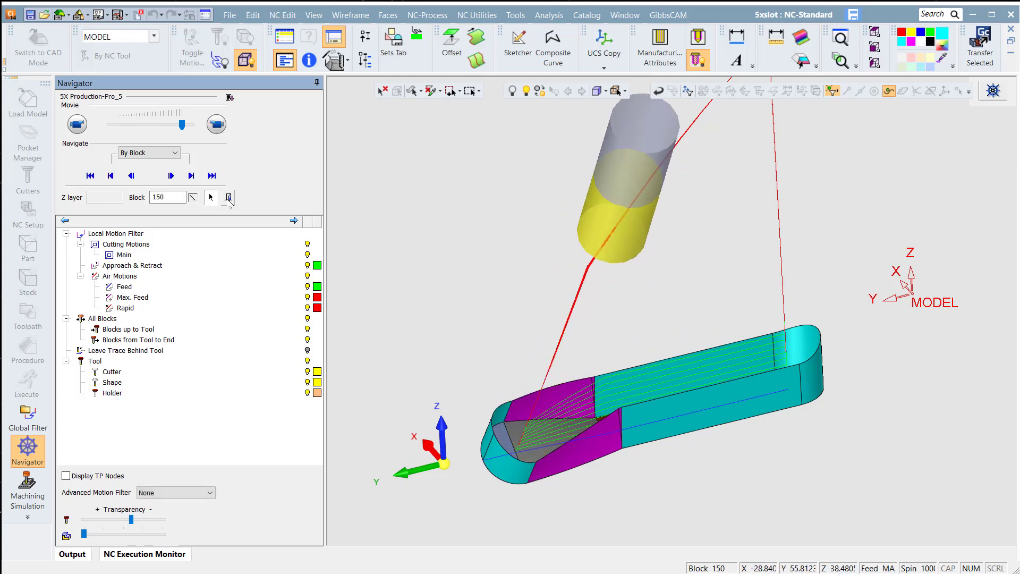
left_click(229, 197)
- Enable roughing sorting options for the 5X-Pro_5 procedure with slices connected by shortest distance, then save and calculate it
double_click(128, 201)
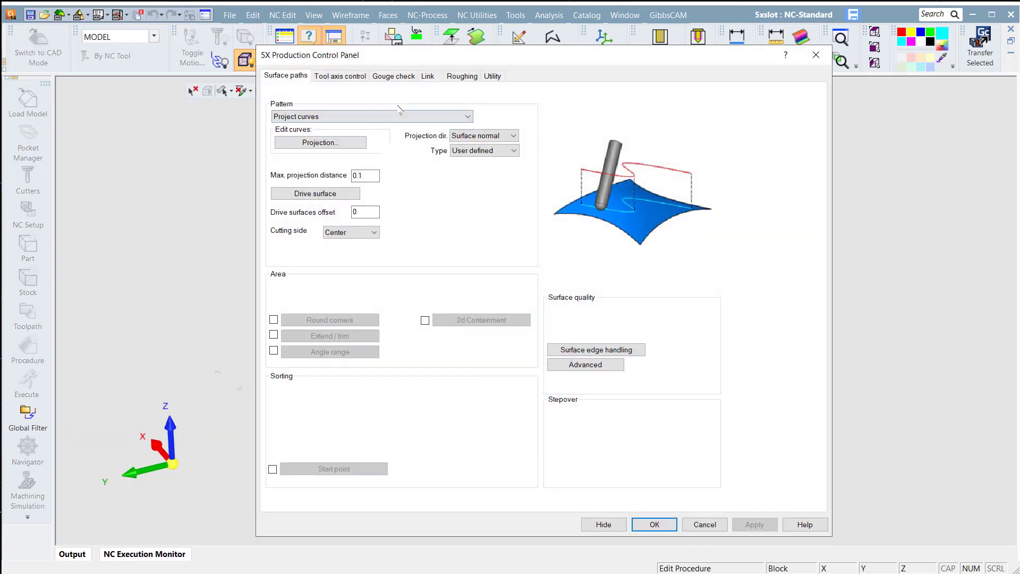
left_click(471, 77)
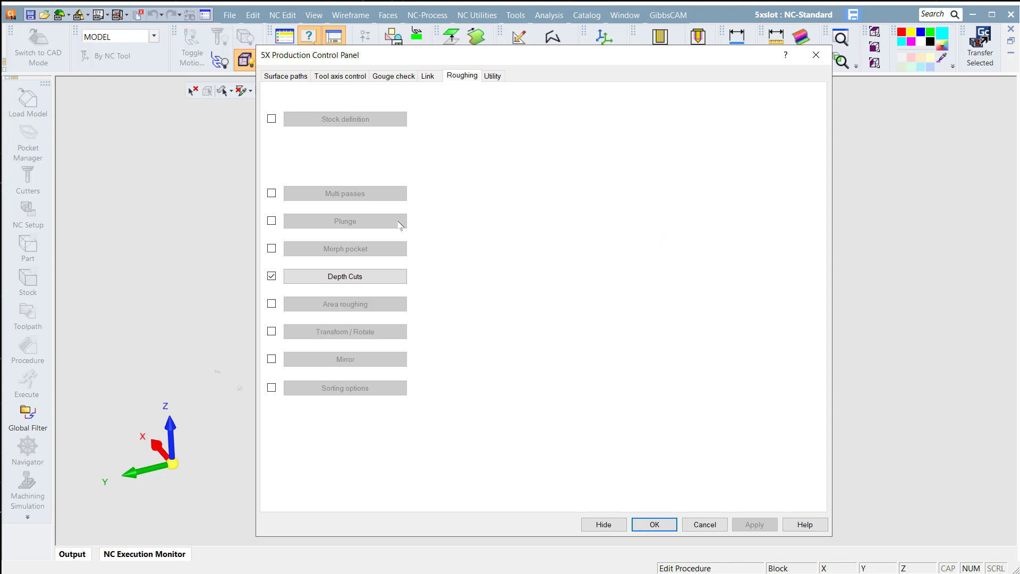
left_click(272, 388)
left_click(340, 391)
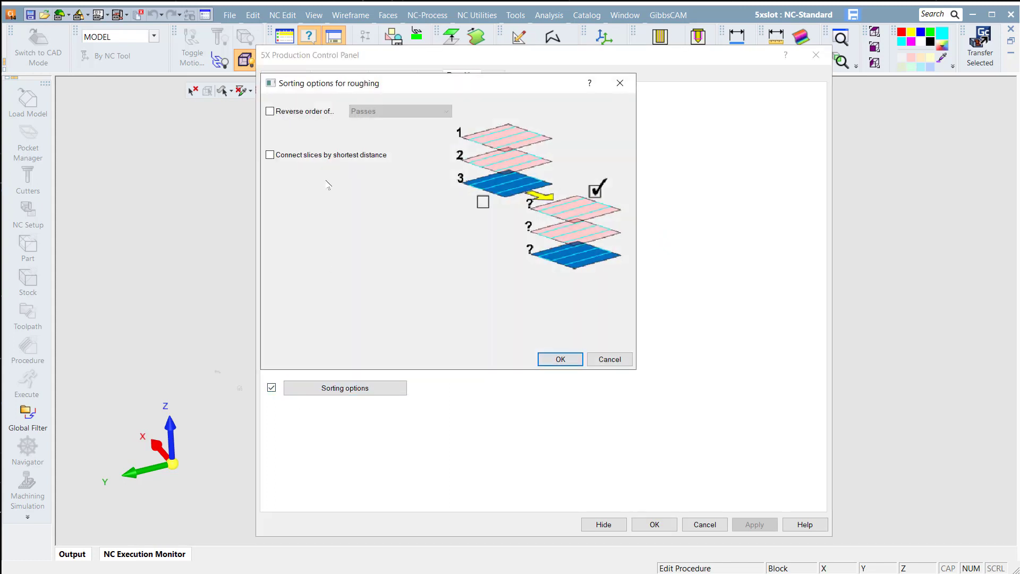
left_click(339, 156)
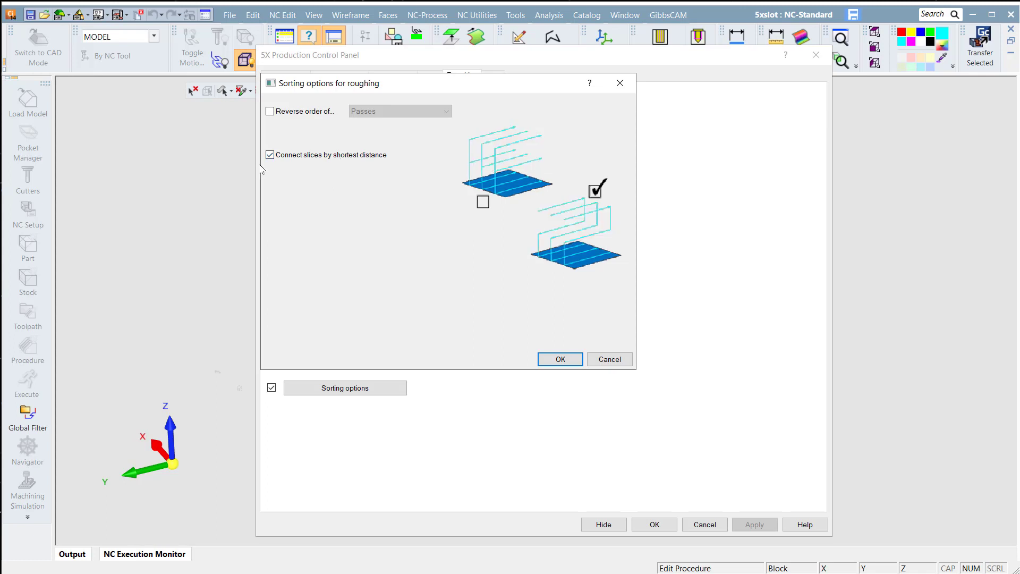
left_click(560, 359)
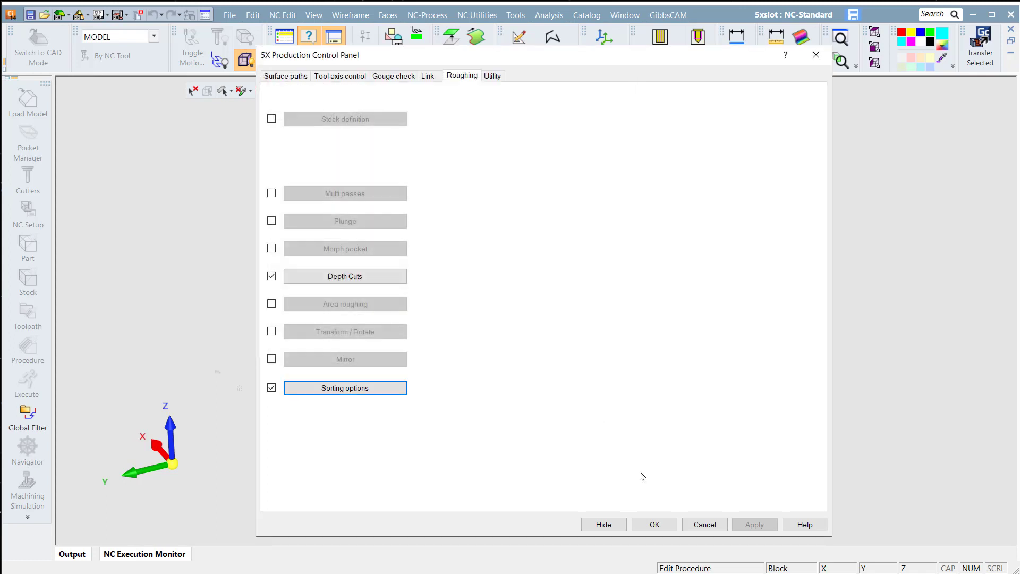
left_click(655, 524)
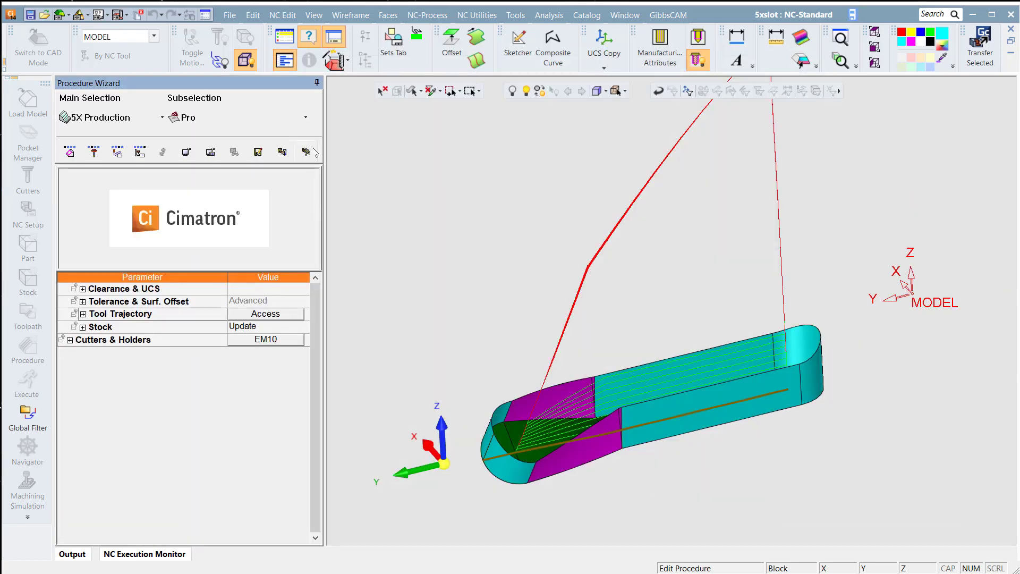
left_click(307, 152)
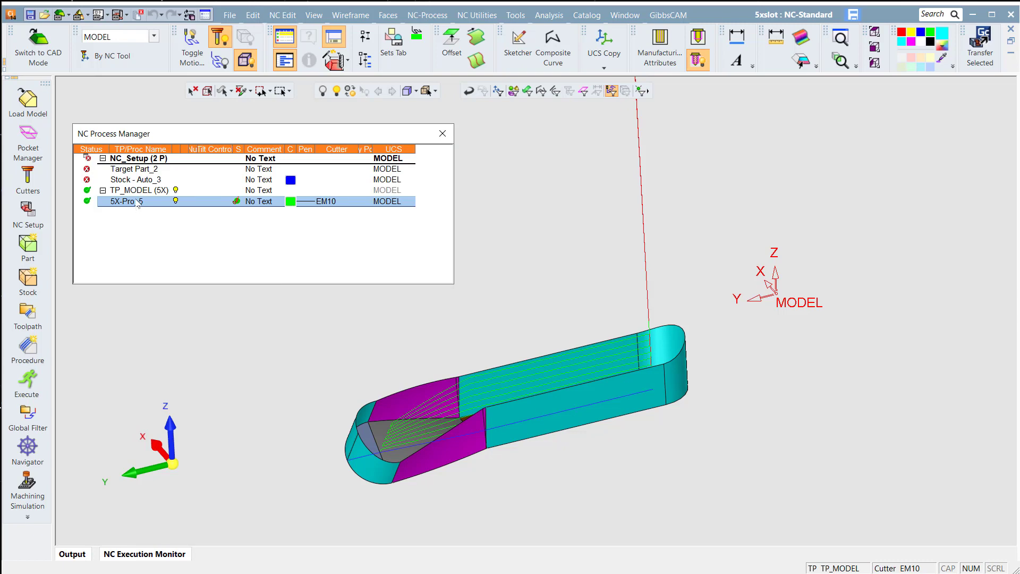
- Play the recalculated 5X-Pro_5 toolpath in the Navigator at increased speed to its last block, then close the Navigator
left_click(28, 449)
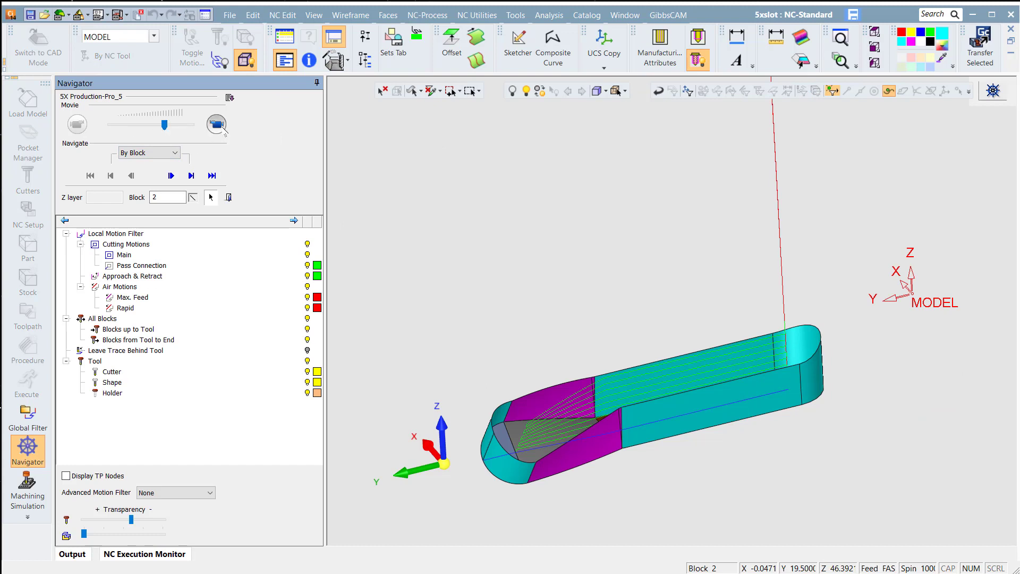
left_click(217, 125)
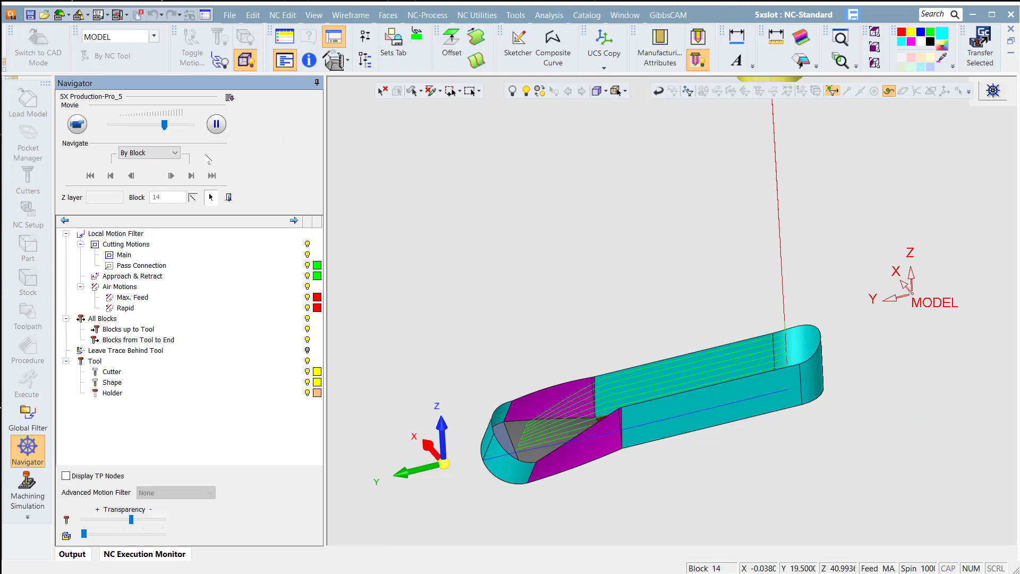
left_click(192, 176)
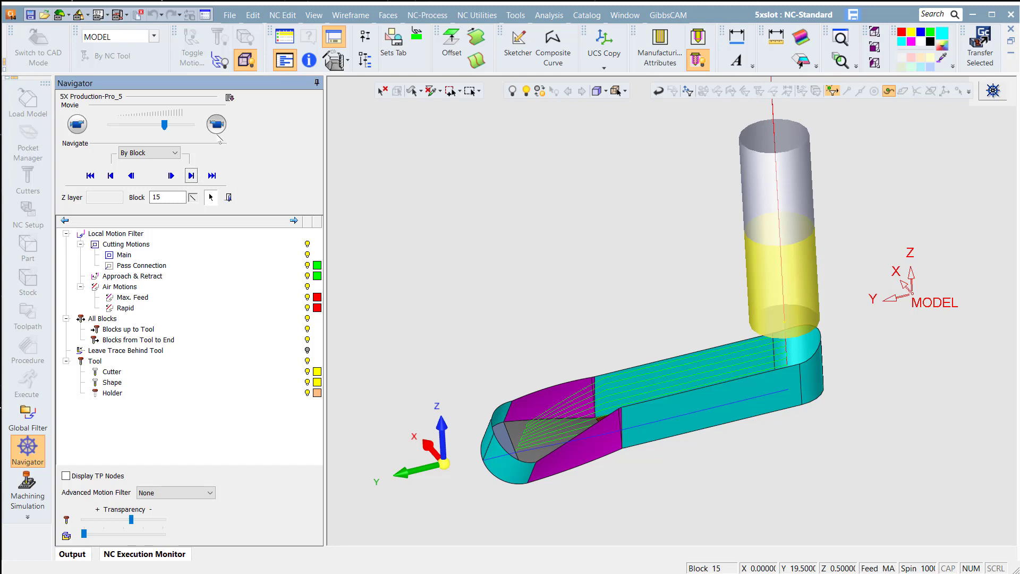
left_click(217, 125)
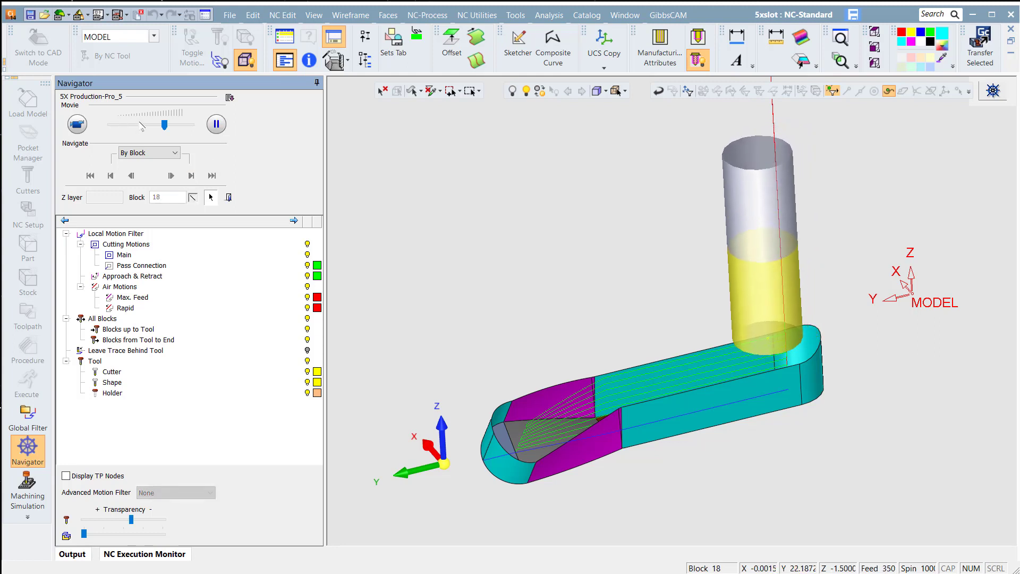
left_click_drag(165, 125, 181, 126)
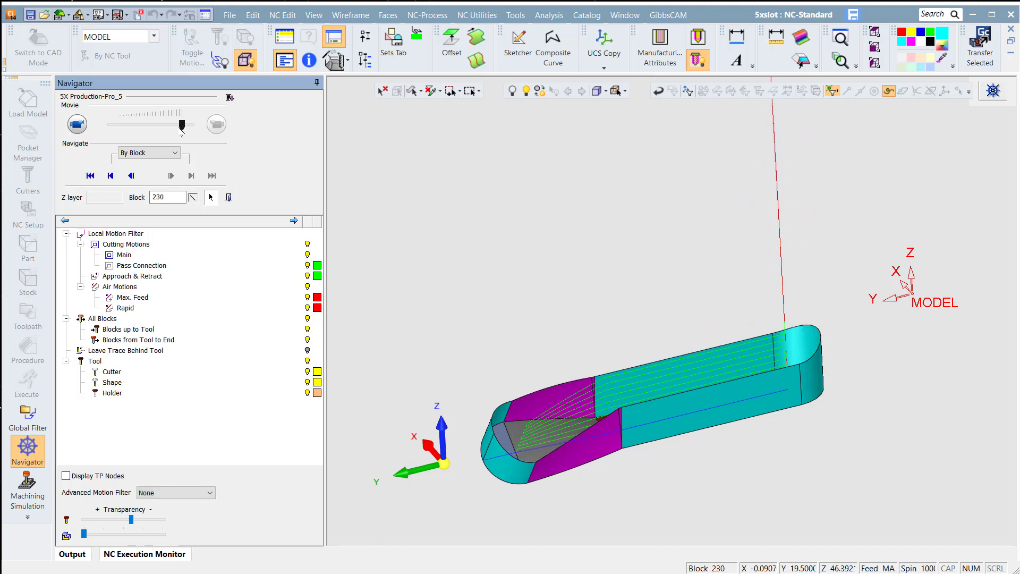
left_click(229, 198)
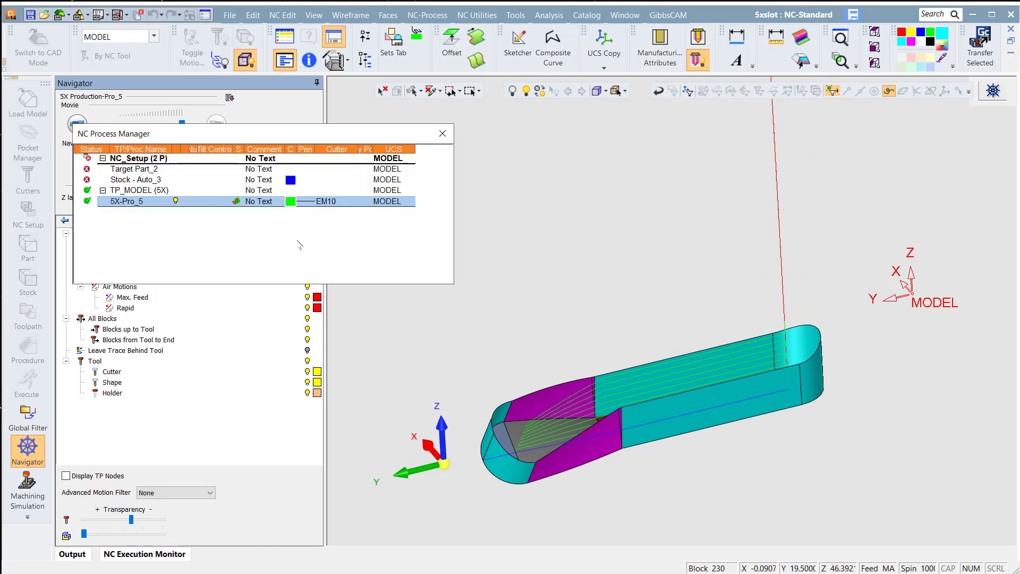
- Examine the connected depth passes up close along the slot floor and at both ends
middle_click_drag(652, 446, 729, 407, "ctrl")
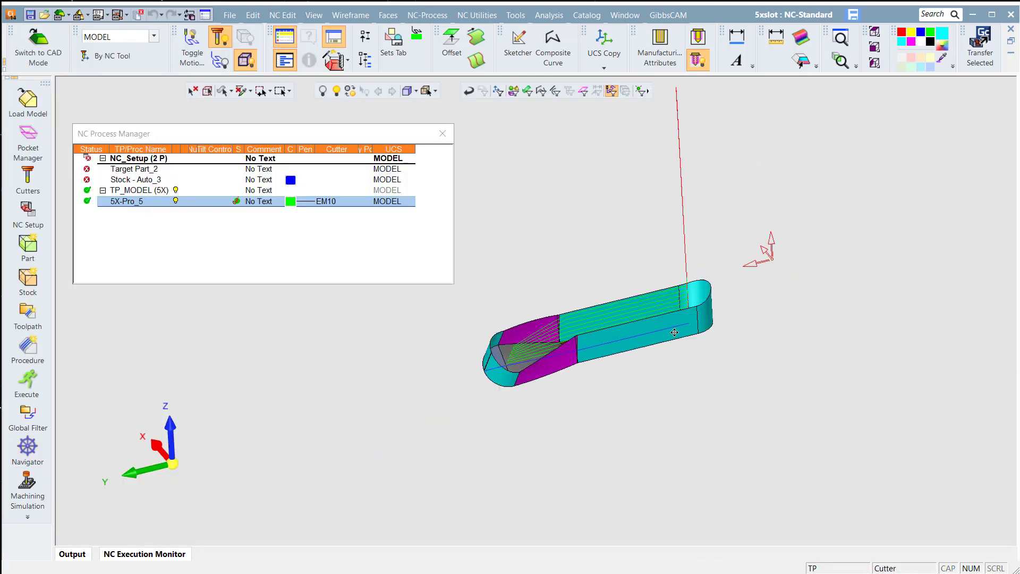
right_click_drag(730, 408, 813, 205, "ctrl")
middle_click_drag(782, 214, 631, 202, "ctrl")
middle_click_drag(731, 290, 656, 293)
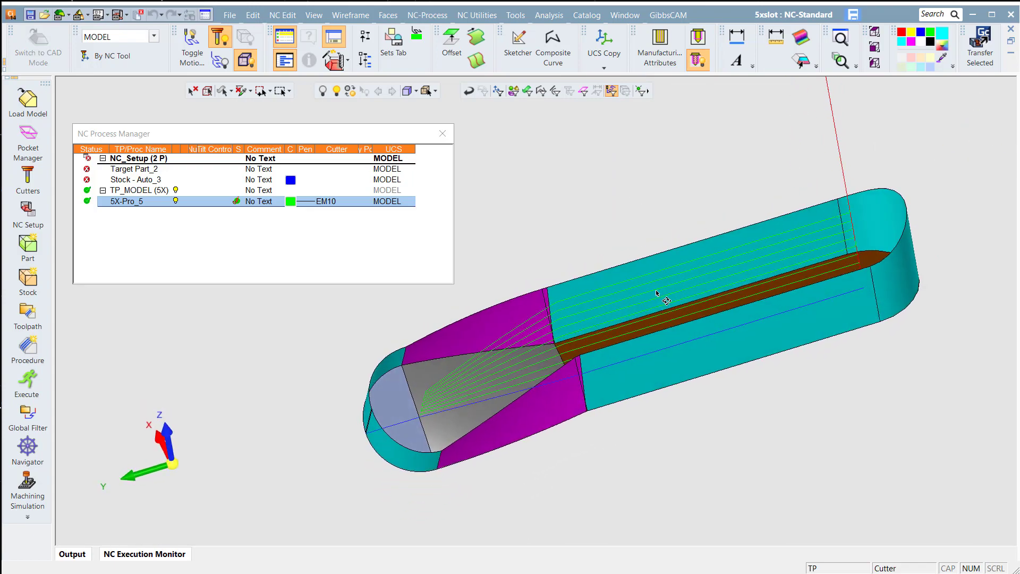
right_click_drag(715, 299, 742, 291, "ctrl")
middle_click_drag(742, 297, 713, 308, "ctrl")
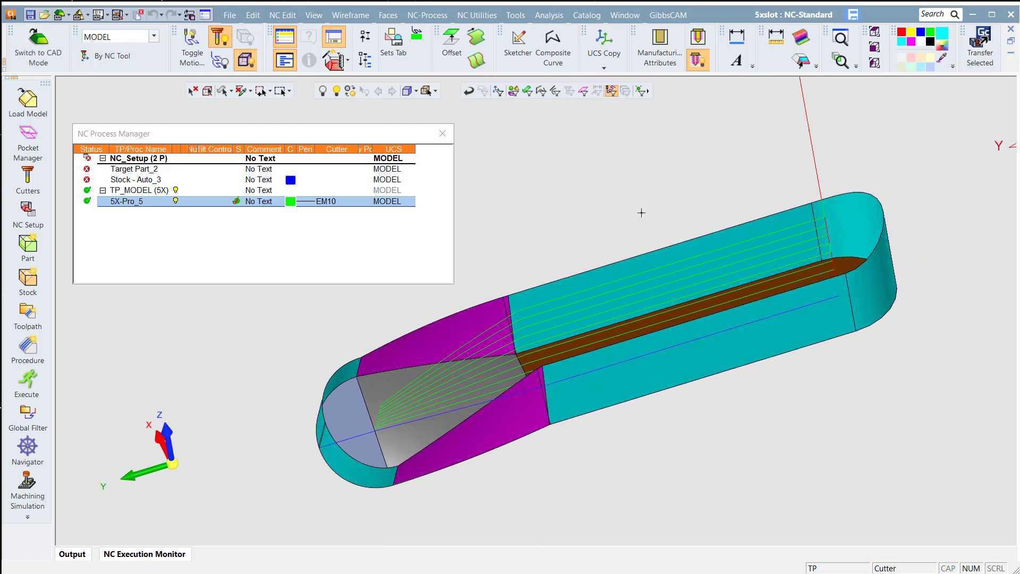